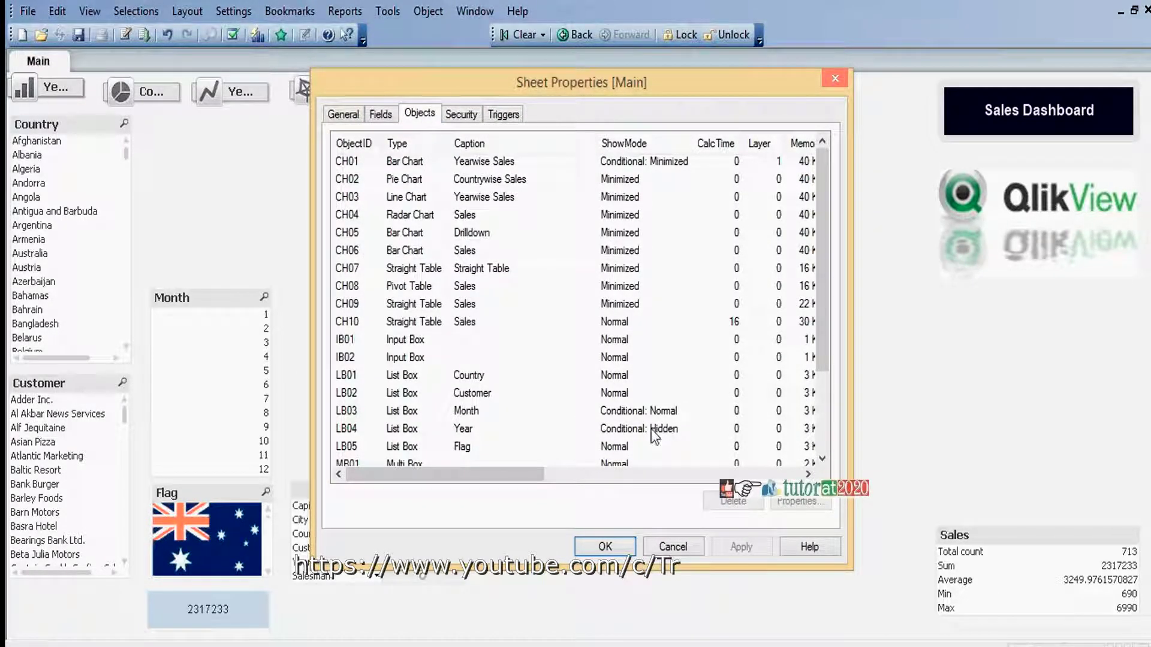
Remove the conditional show setting from the Year list box (LB04) so that it always displays on the Main sheet.
left_click(631, 426)
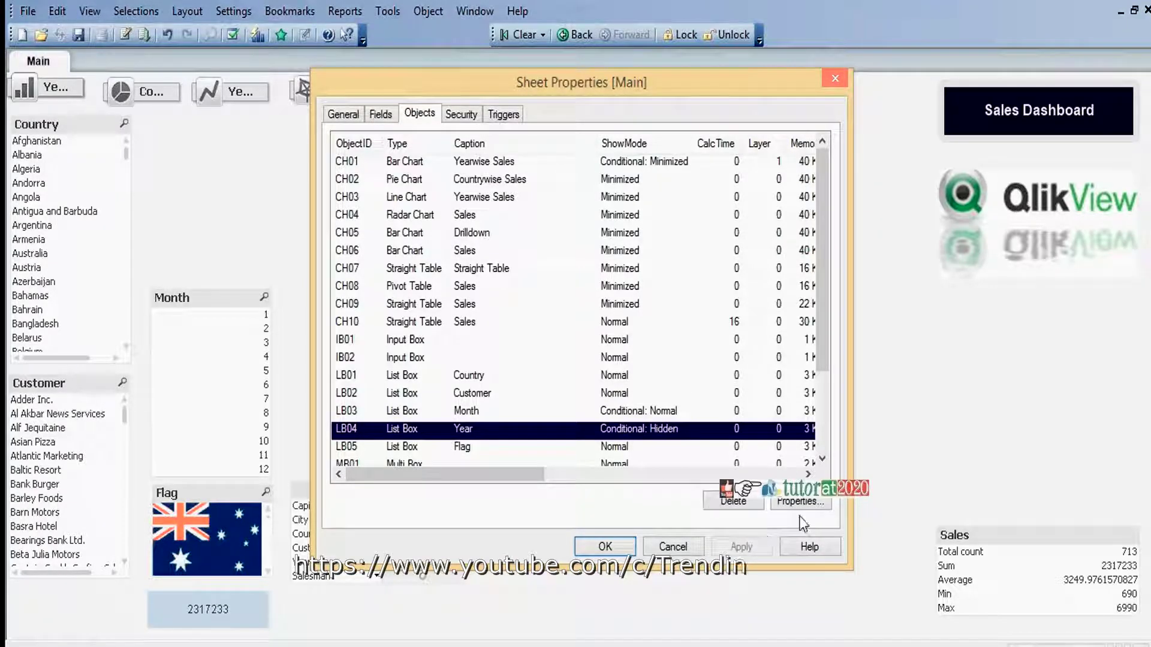
left_click(797, 503)
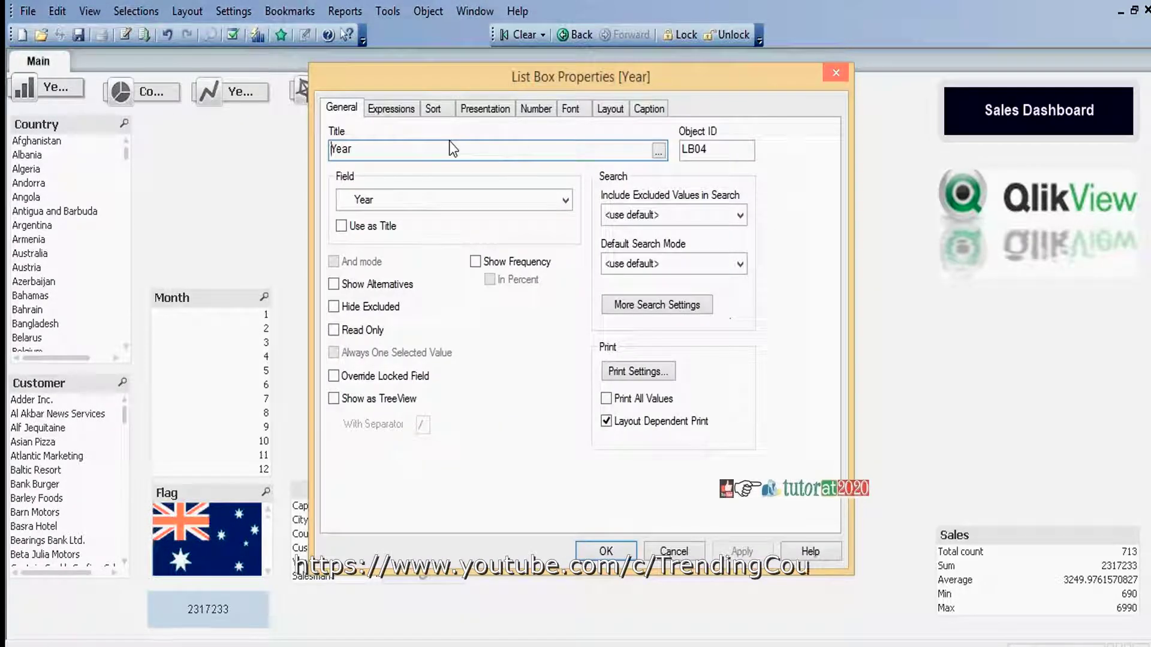
left_click(617, 110)
left_click(556, 297)
left_click(605, 551)
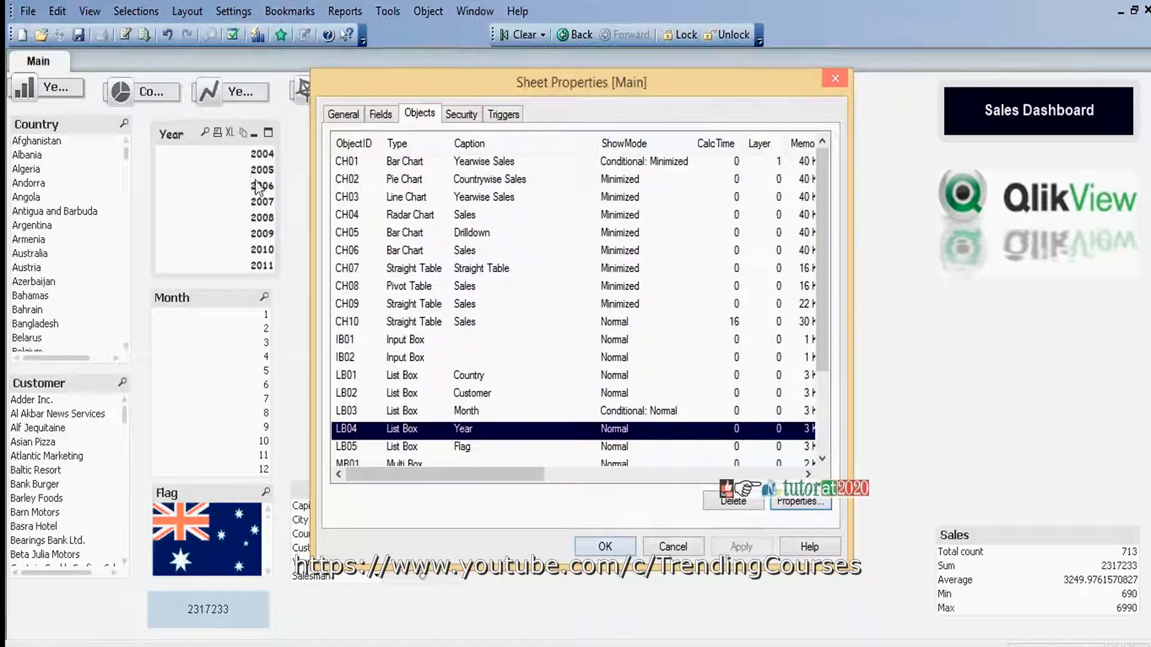
left_click(608, 546)
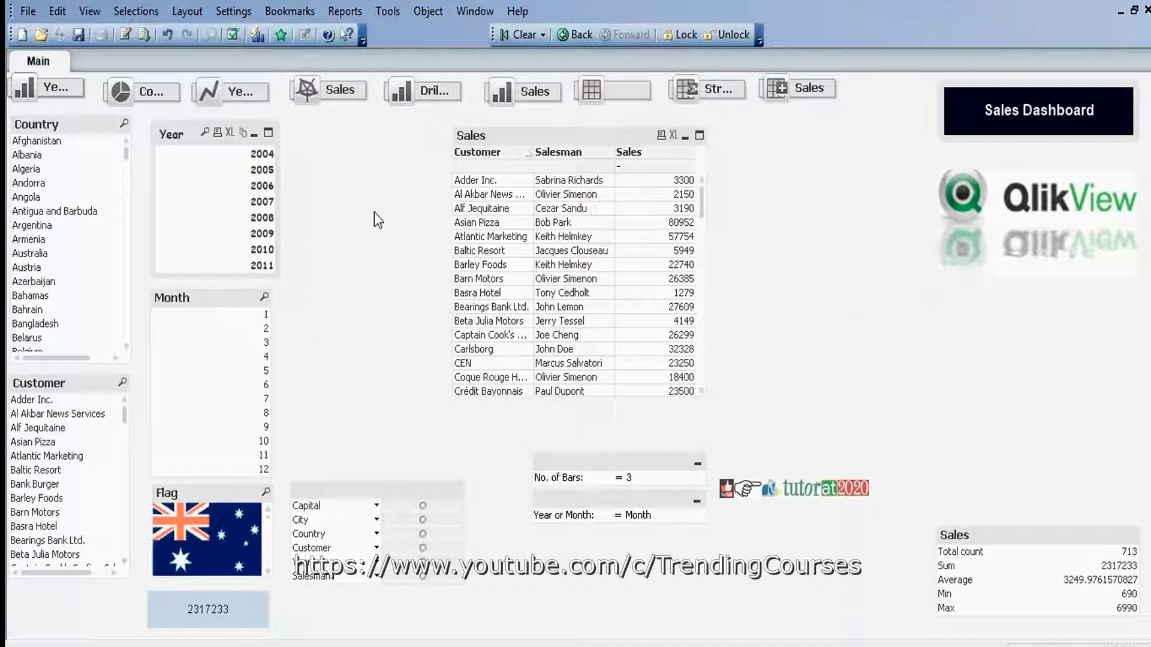
Filter the dashboard by year 2010 and by 2011 to compare the sales figures, and clear the selections.
left_click(262, 250)
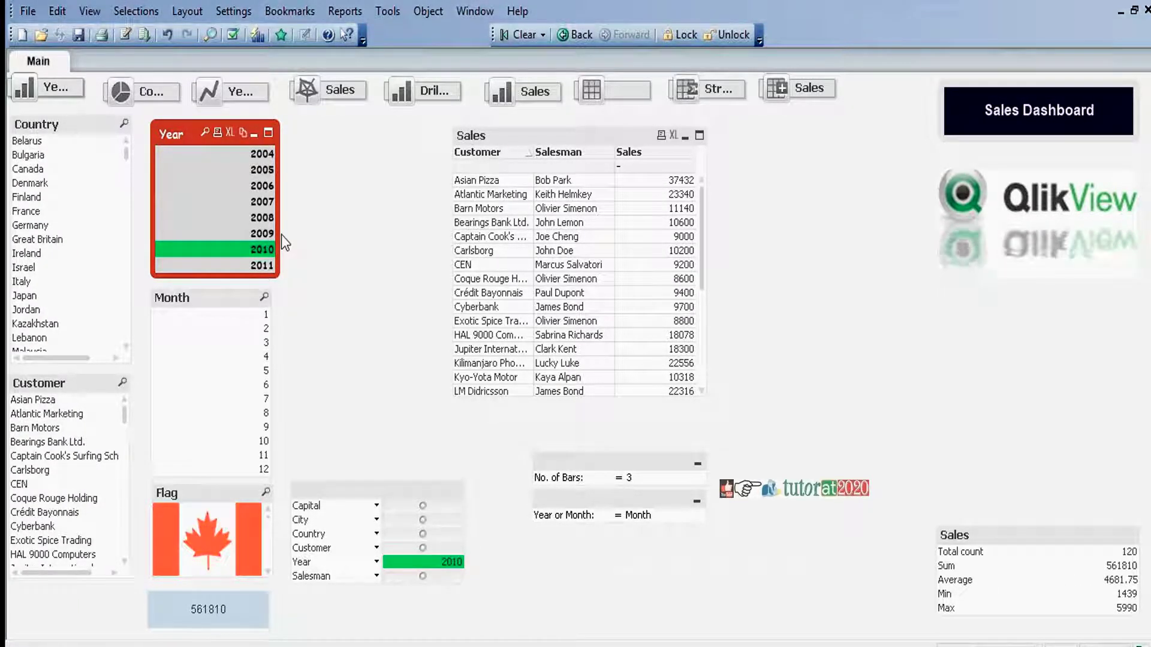
left_click(264, 267)
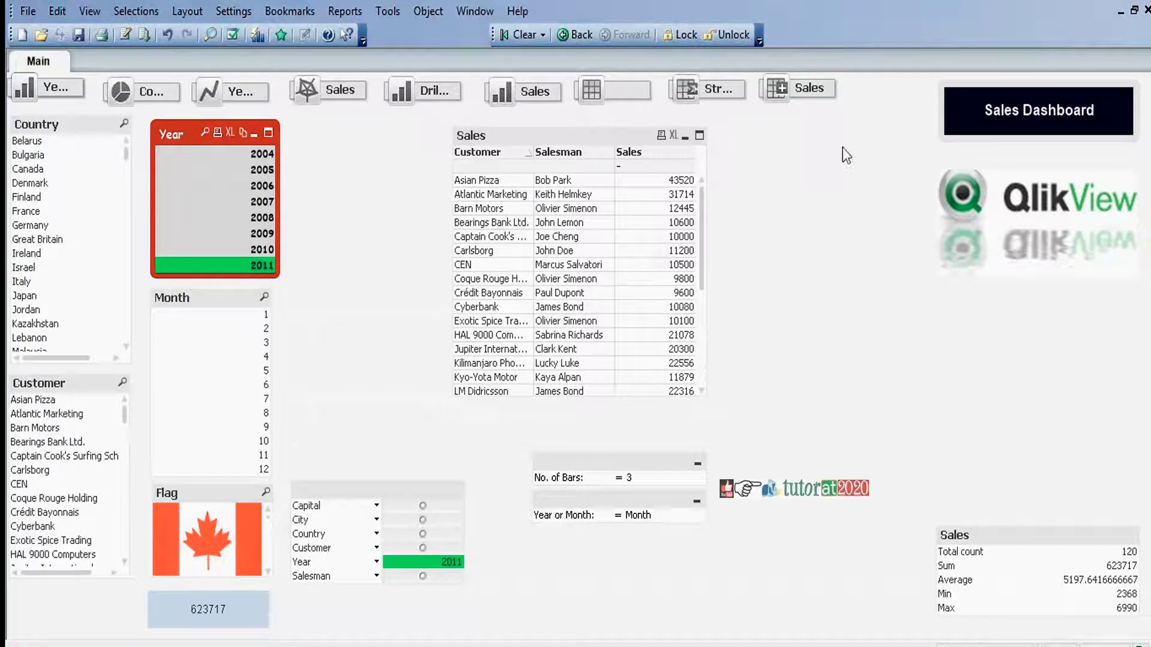
left_click(790, 145)
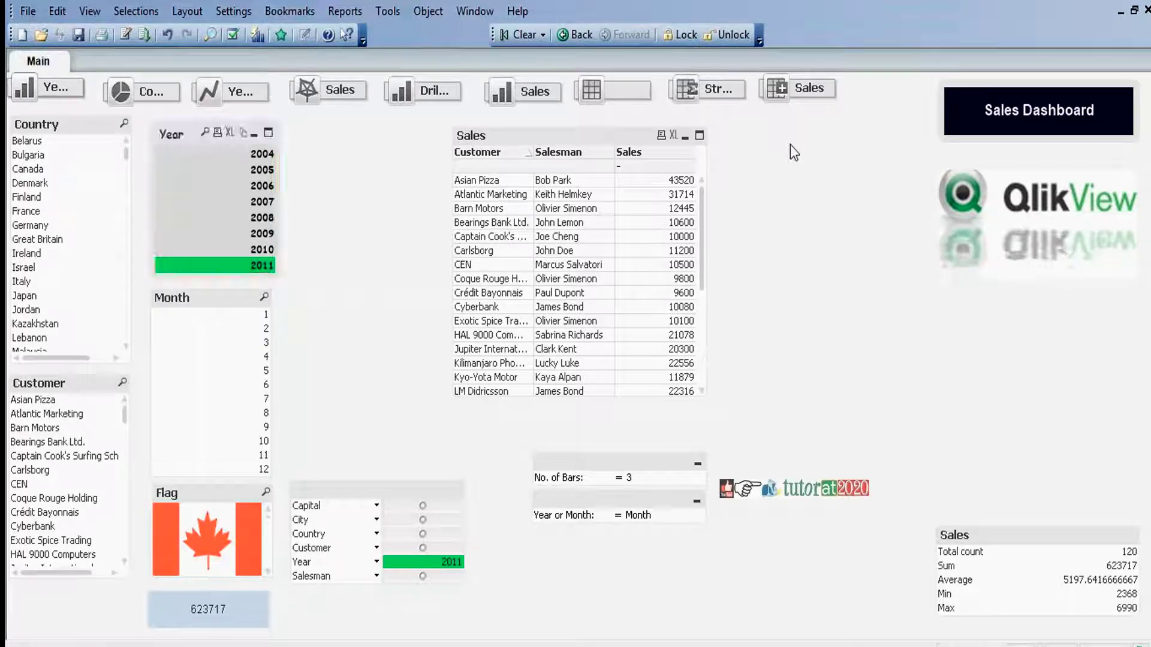
left_click(519, 36)
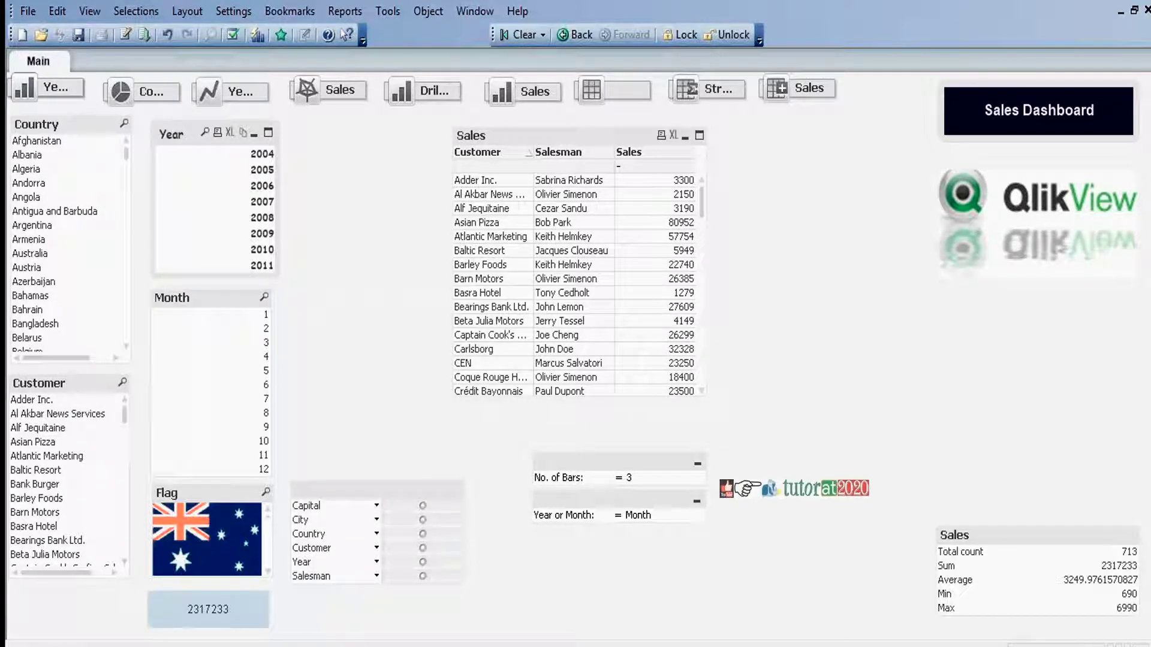
Copy the Country, Year, Month and Flag list boxes from the Main sheet onto a newly added sheet.
left_click_drag(9, 108, 280, 587)
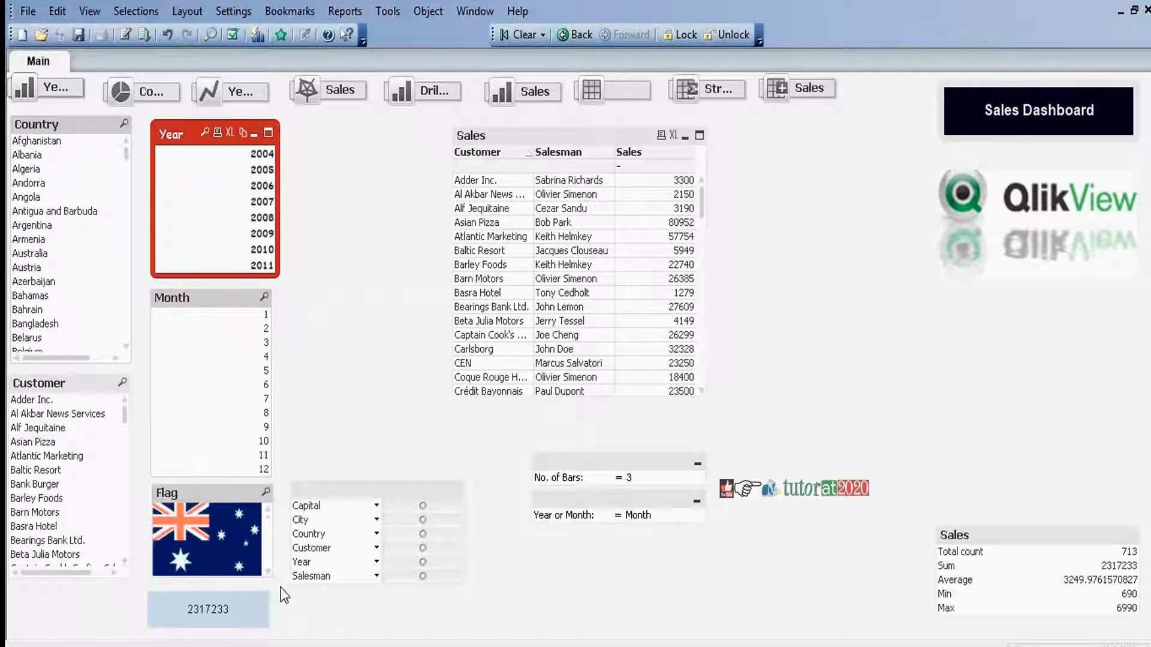
left_click(187, 11)
left_click(209, 34)
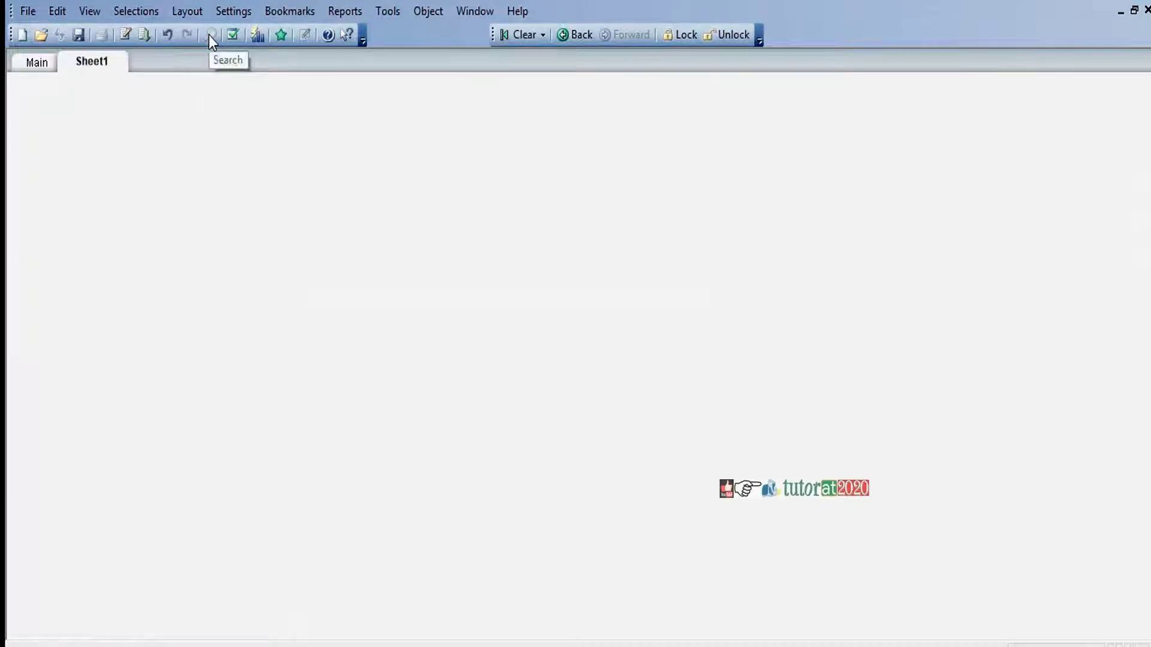
key("ctrl+v")
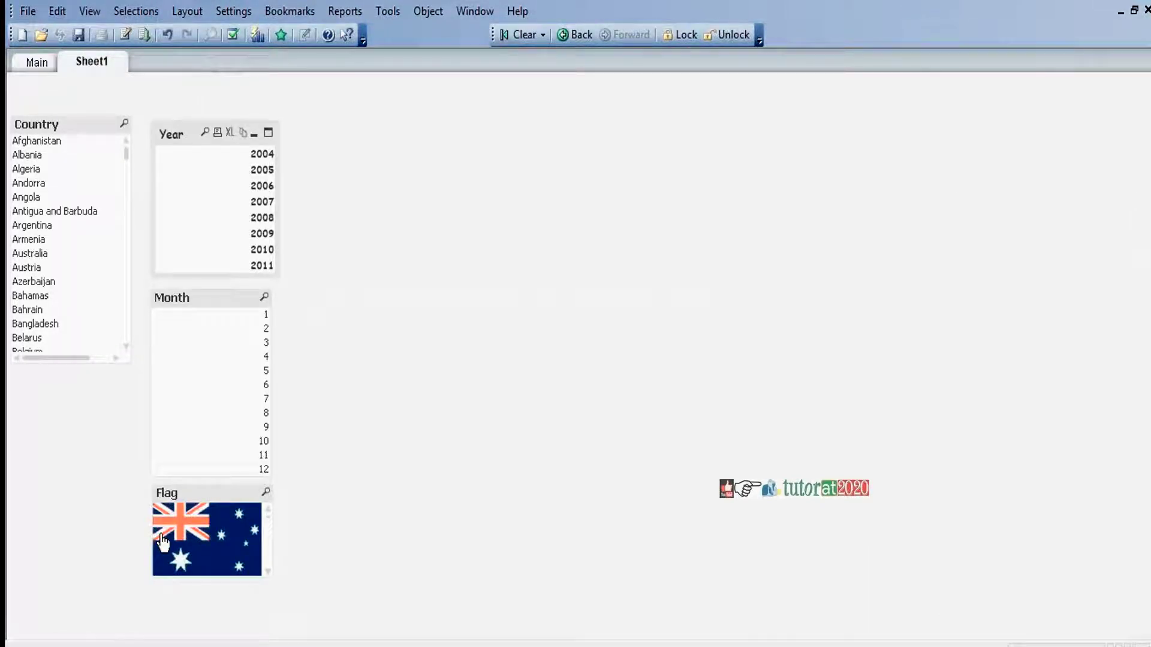
Copy the Customer list box from the Main sheet to Sheet1.
left_click(37, 62)
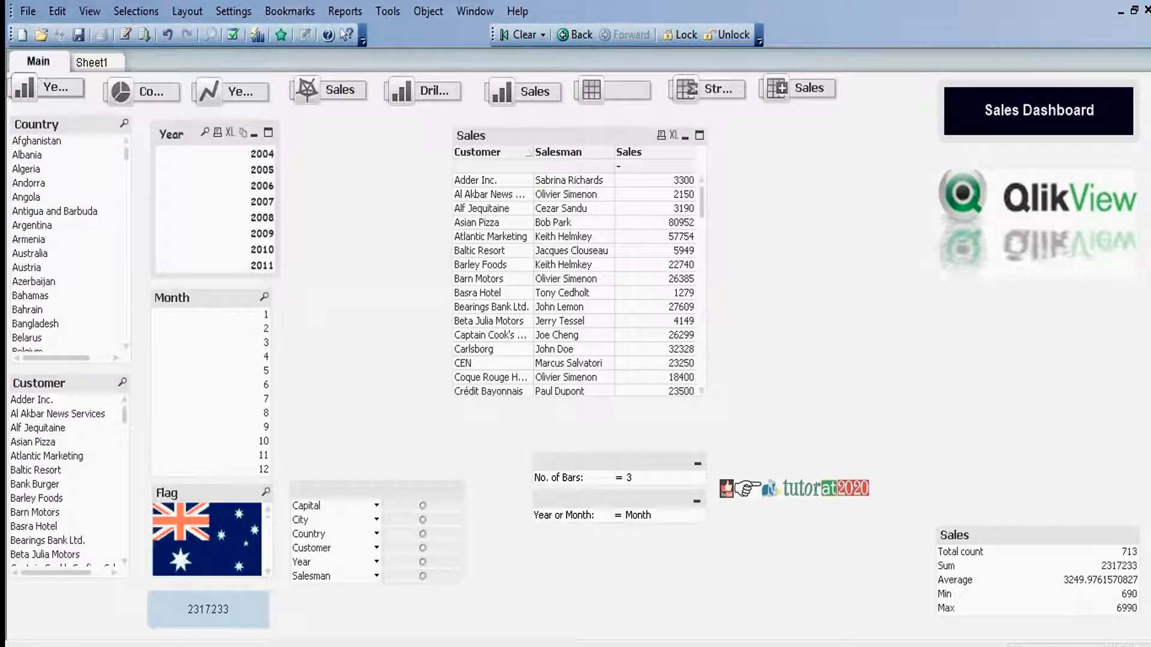
left_click(38, 383)
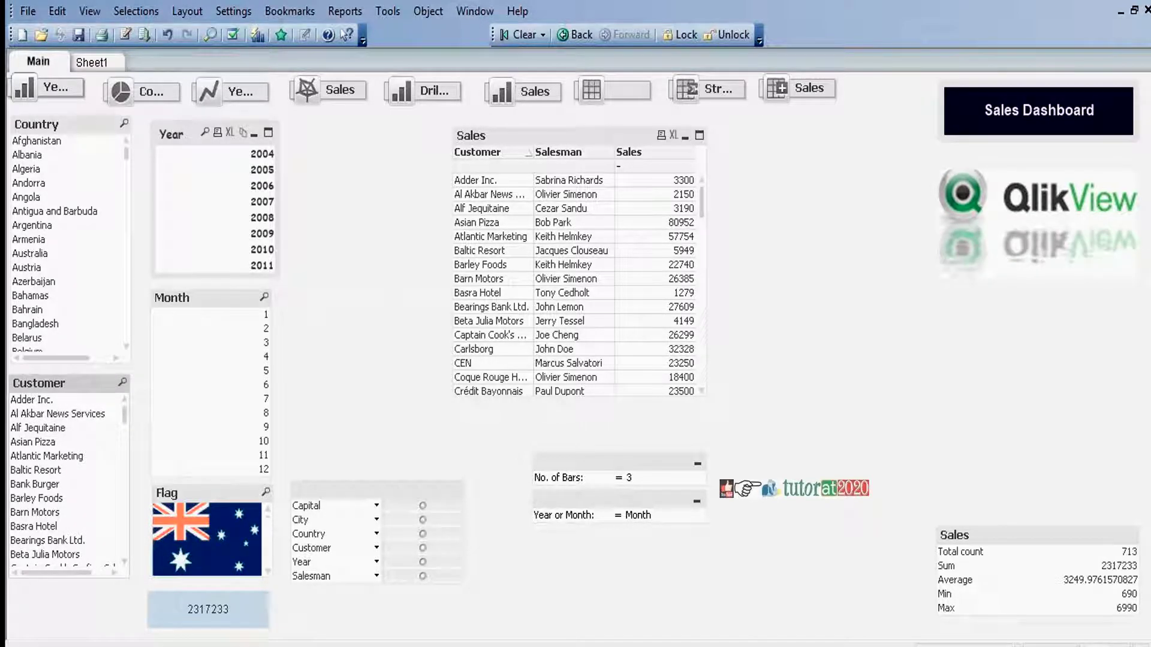
left_click(95, 66)
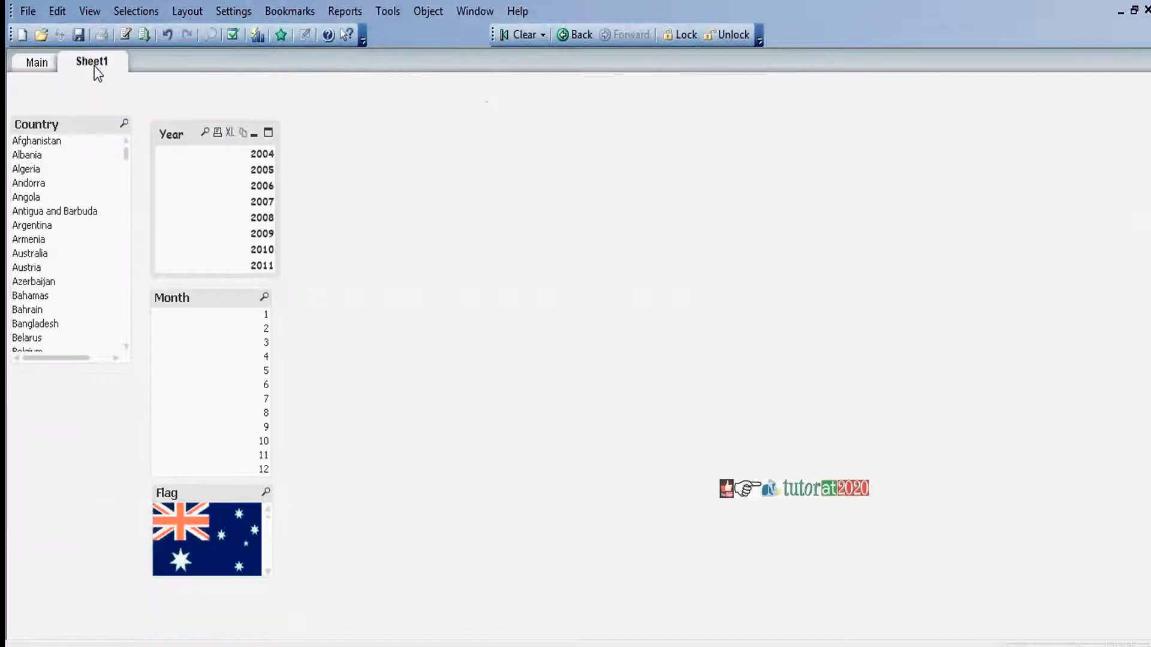
key("ctrl+v")
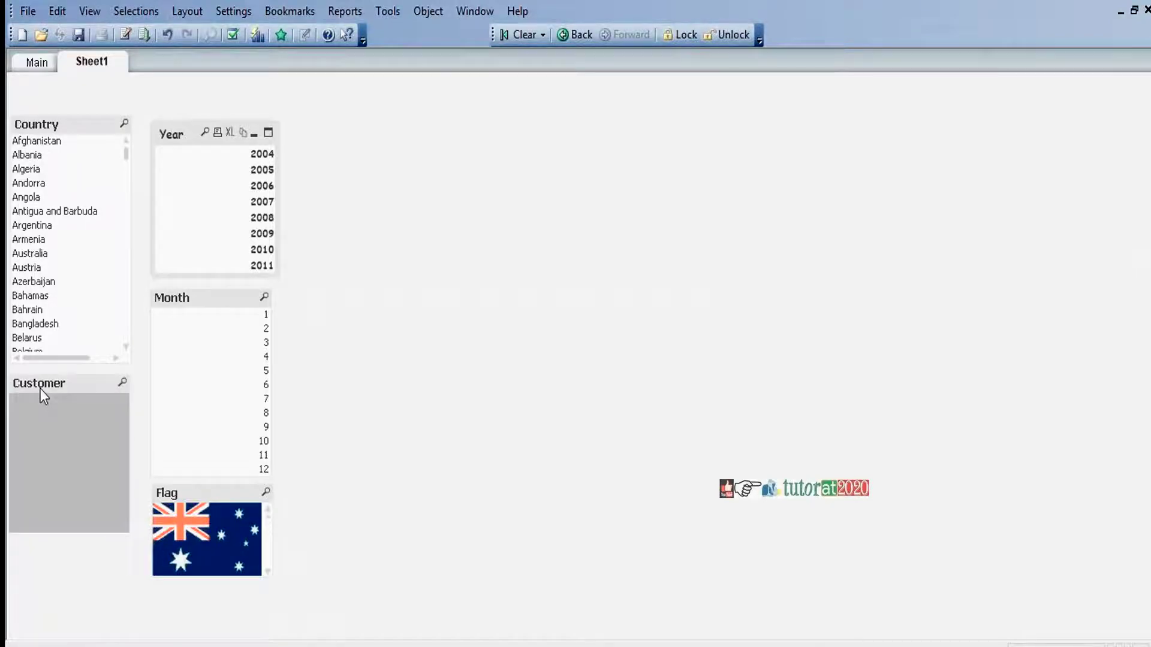
Remove the Flag list box from Sheet1.
right_click(217, 494)
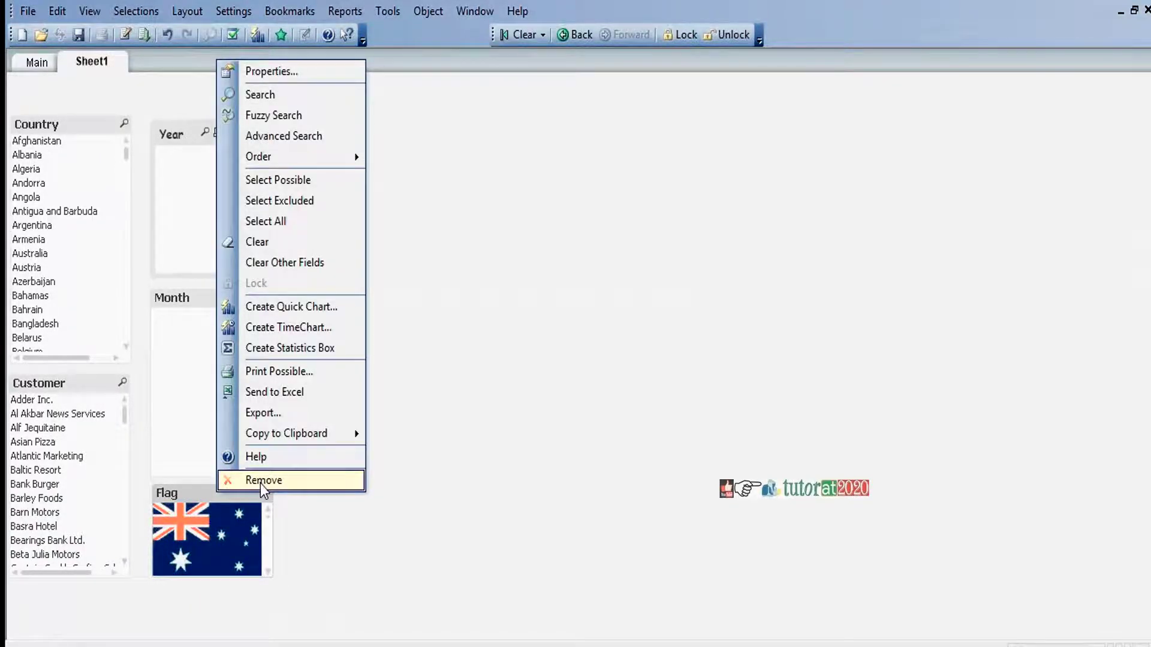
left_click(260, 483)
left_click(554, 363)
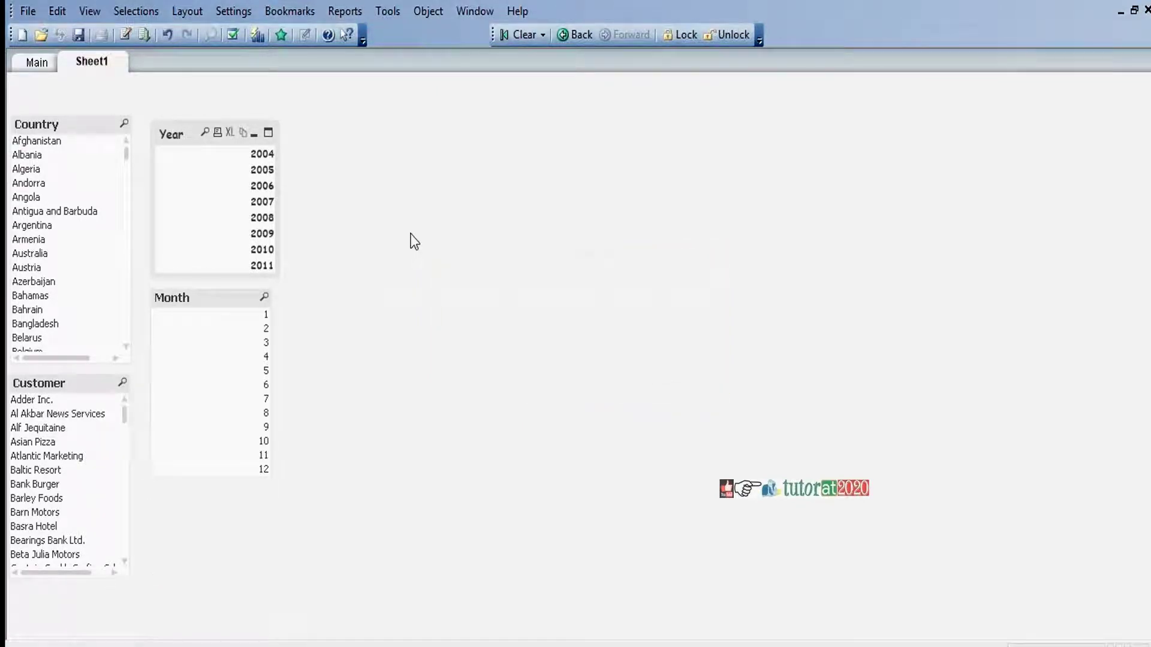
Create a new text object on Sheet1 with the expression =Sum(Sales) as its text.
right_click(315, 100)
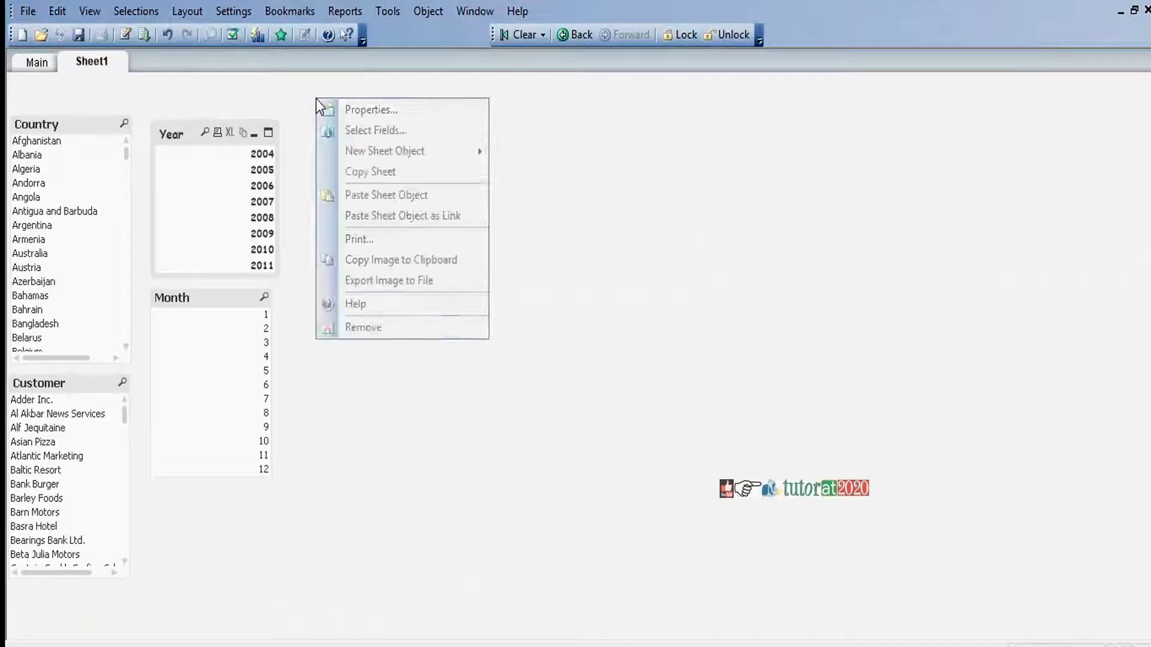
mouse_move(409, 152)
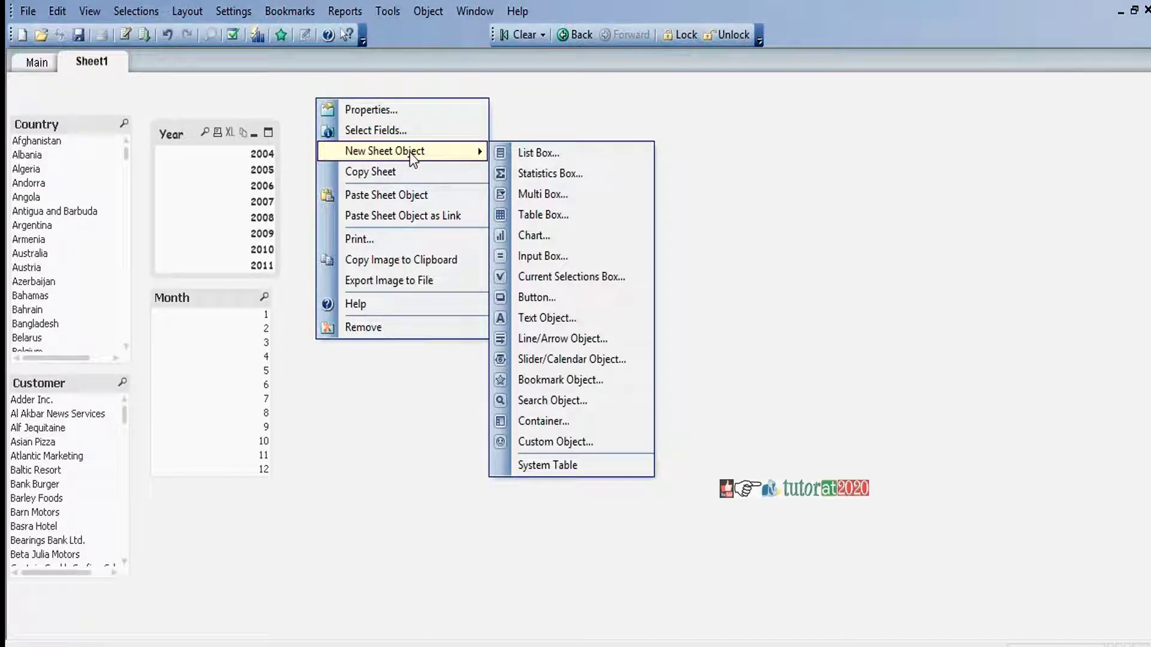
left_click(548, 318)
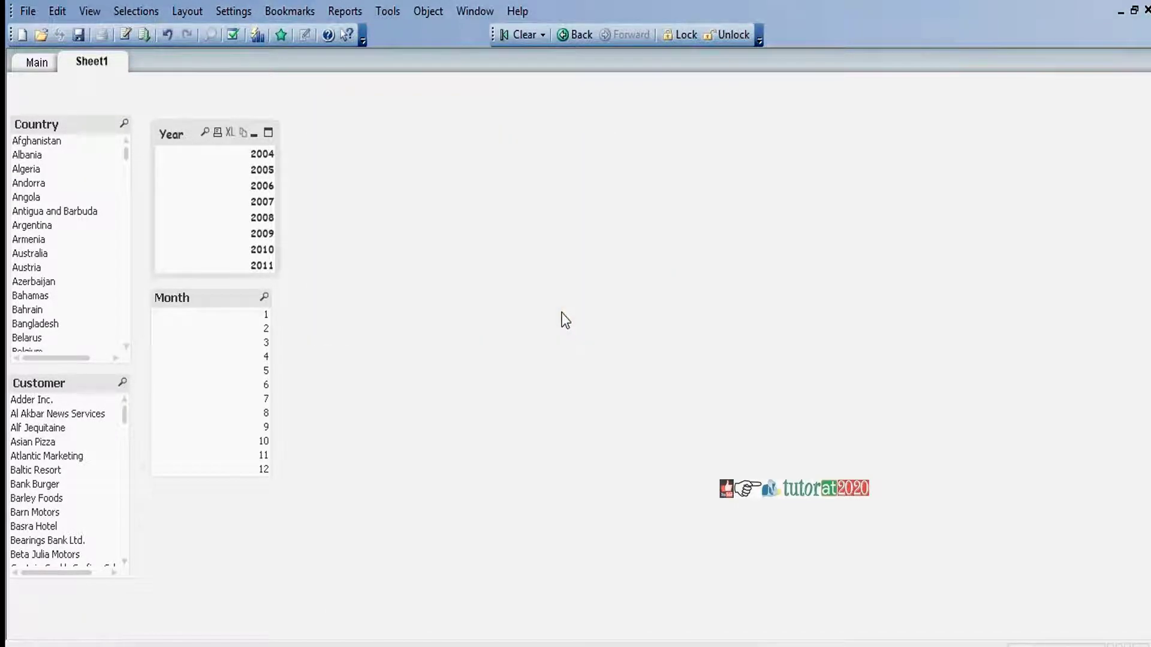
type("=")
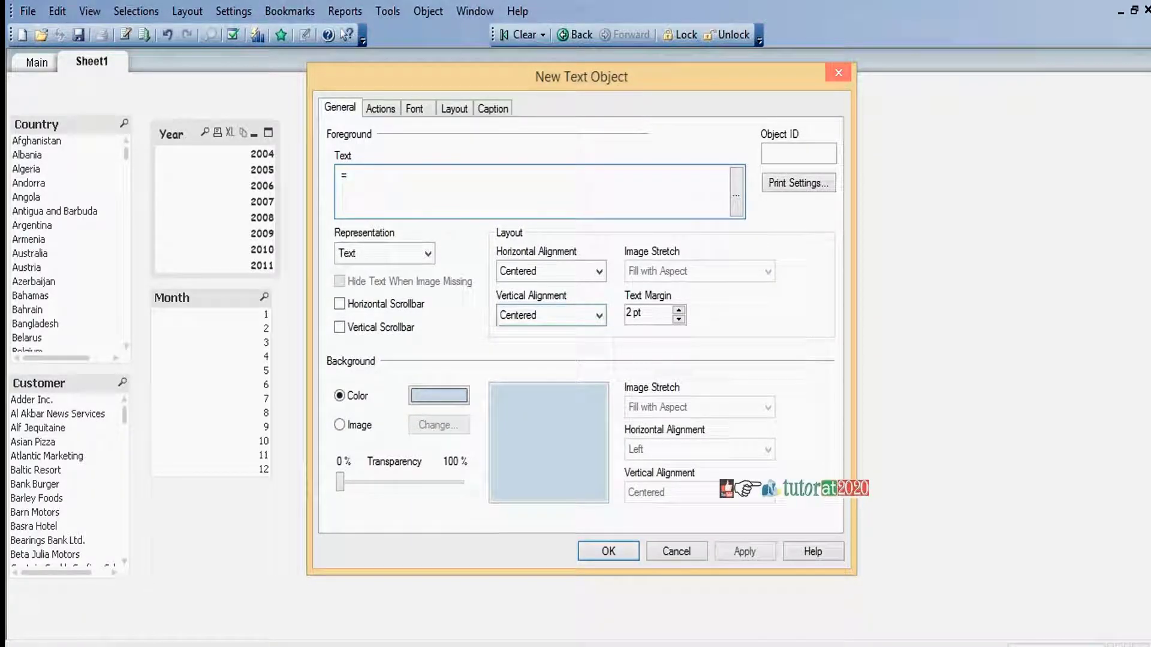
type("Sum")
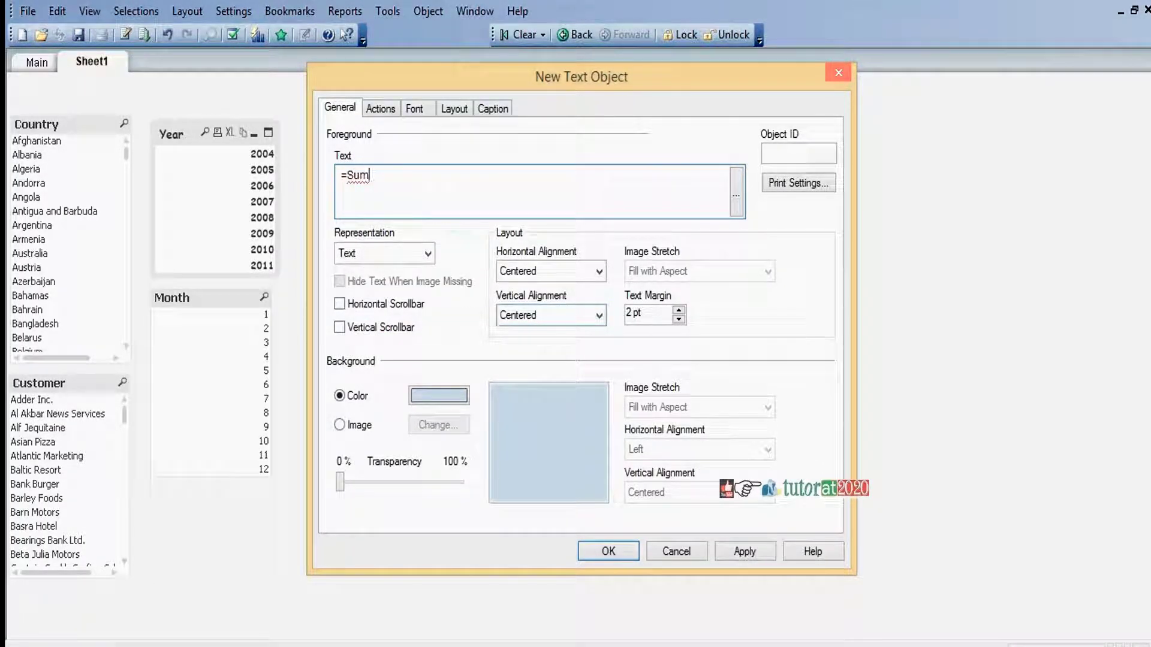
type("(Sales")
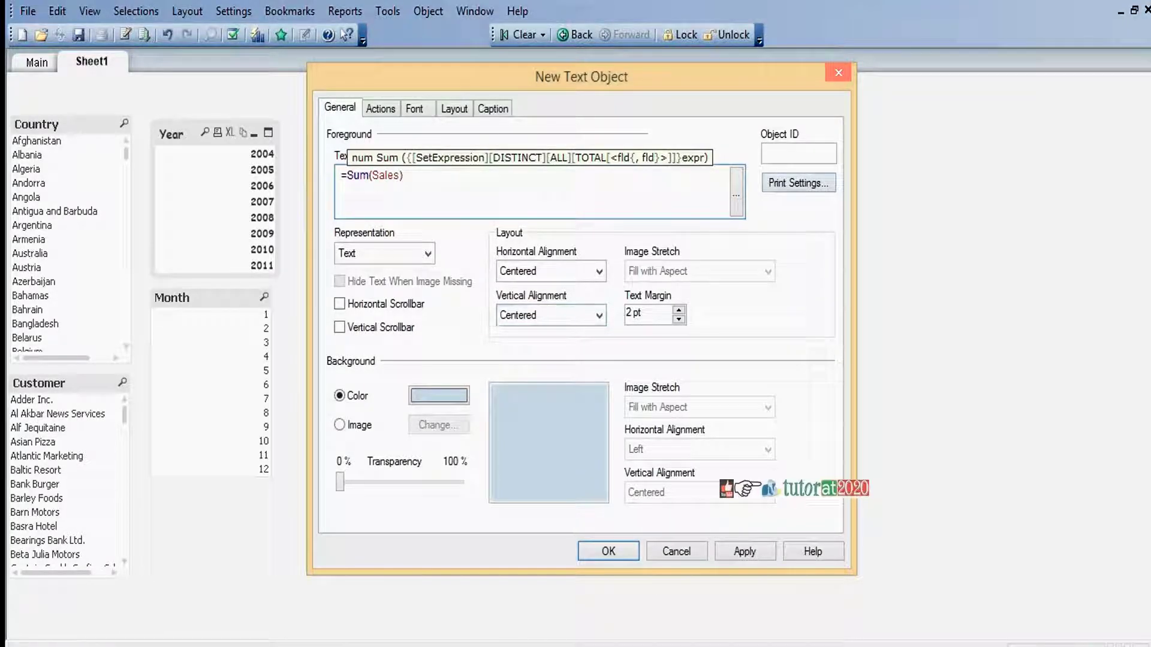
Show a caption on the text object with the title "Current Selection" and place it on the sheet.
left_click(507, 114)
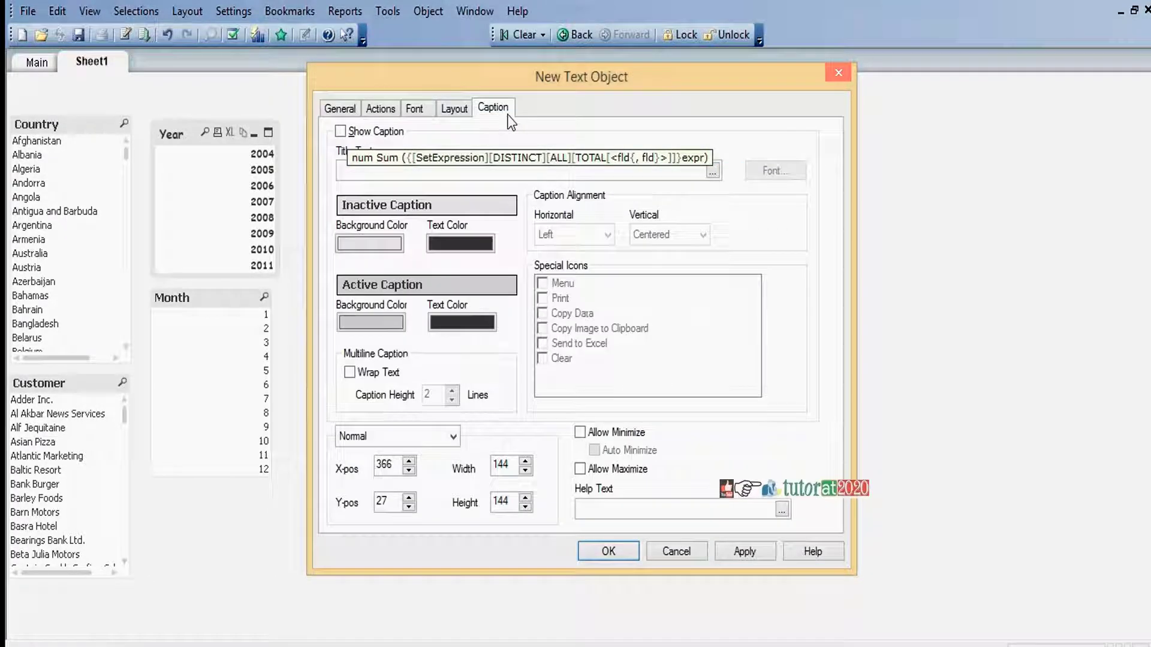
left_click(341, 132)
left_click(353, 170)
type("Current")
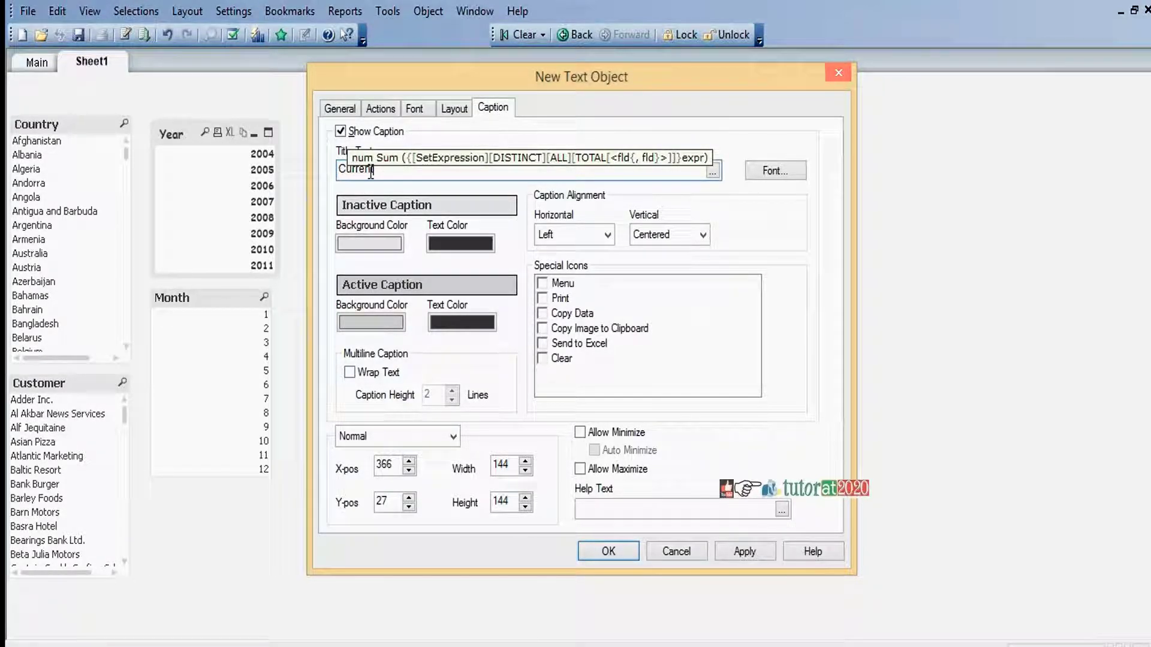
type(" Selection")
left_click(619, 551)
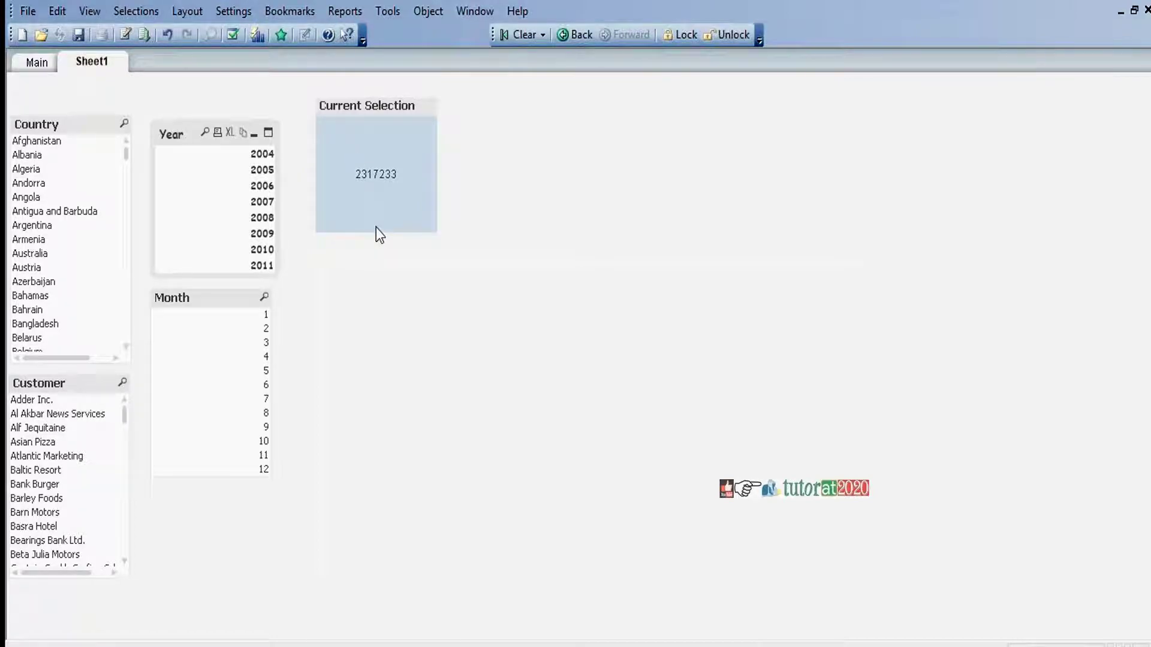
Shrink the height of the Current Selection text object and shift it slightly closer to the Year list box.
left_click_drag(380, 231, 382, 144)
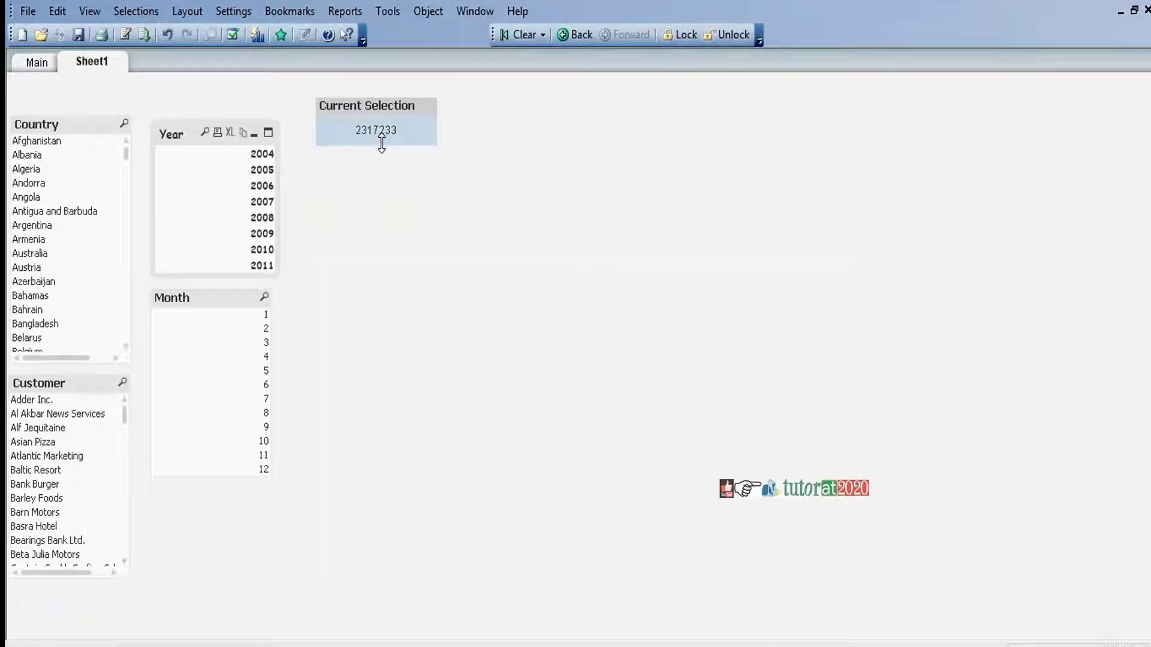
left_click_drag(366, 108, 357, 113)
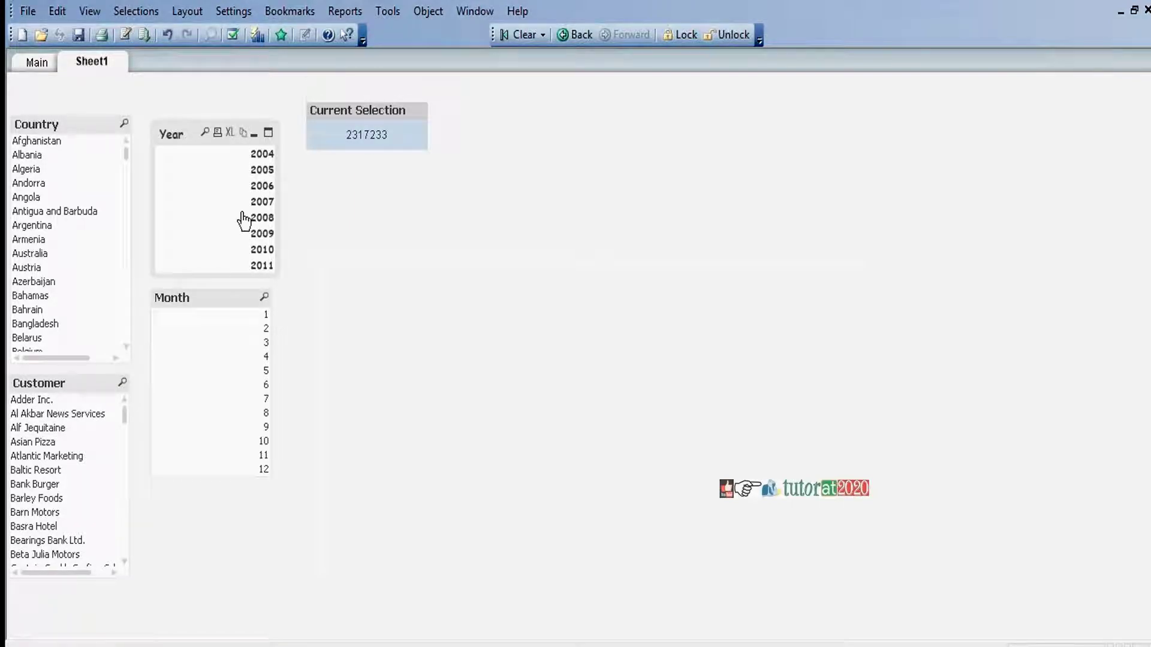
Test the Current Selection total with years 2011, 2010, 2008 and 2005, and Australia as country, and clear all selections.
left_click(261, 267)
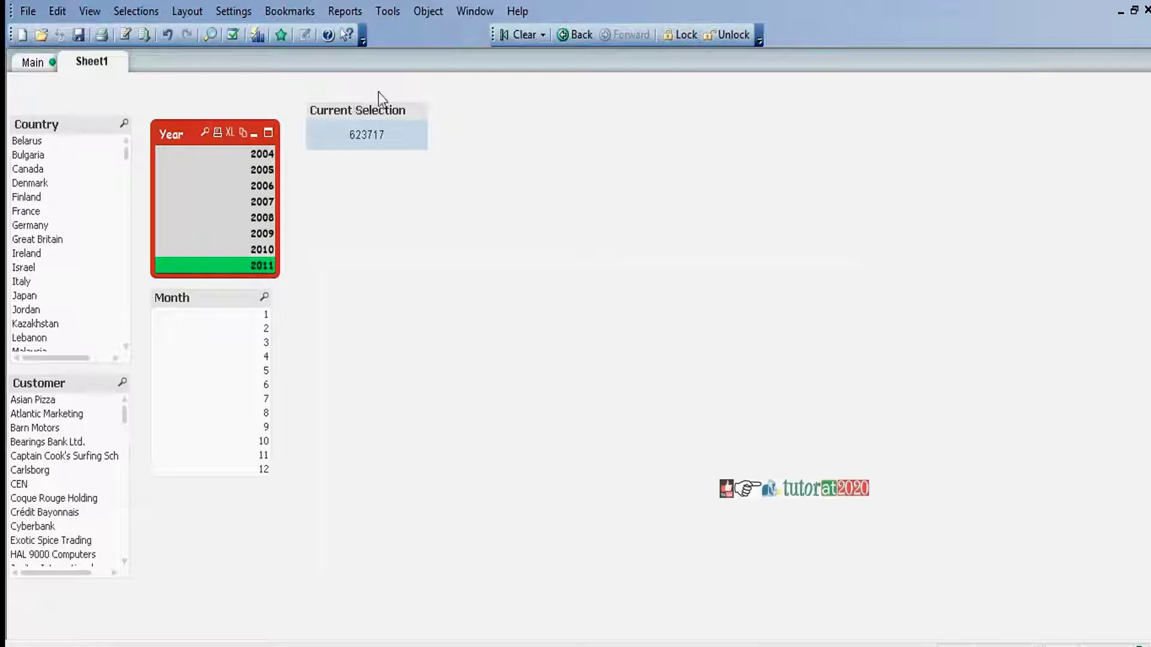
left_click(260, 249)
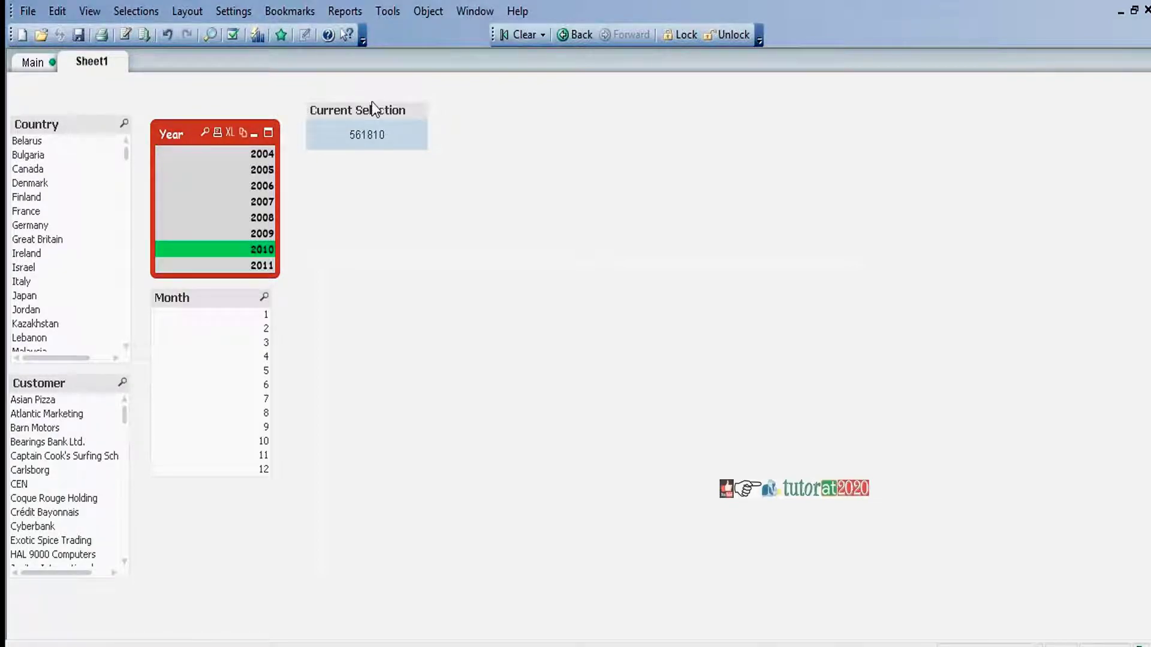
left_click(259, 218)
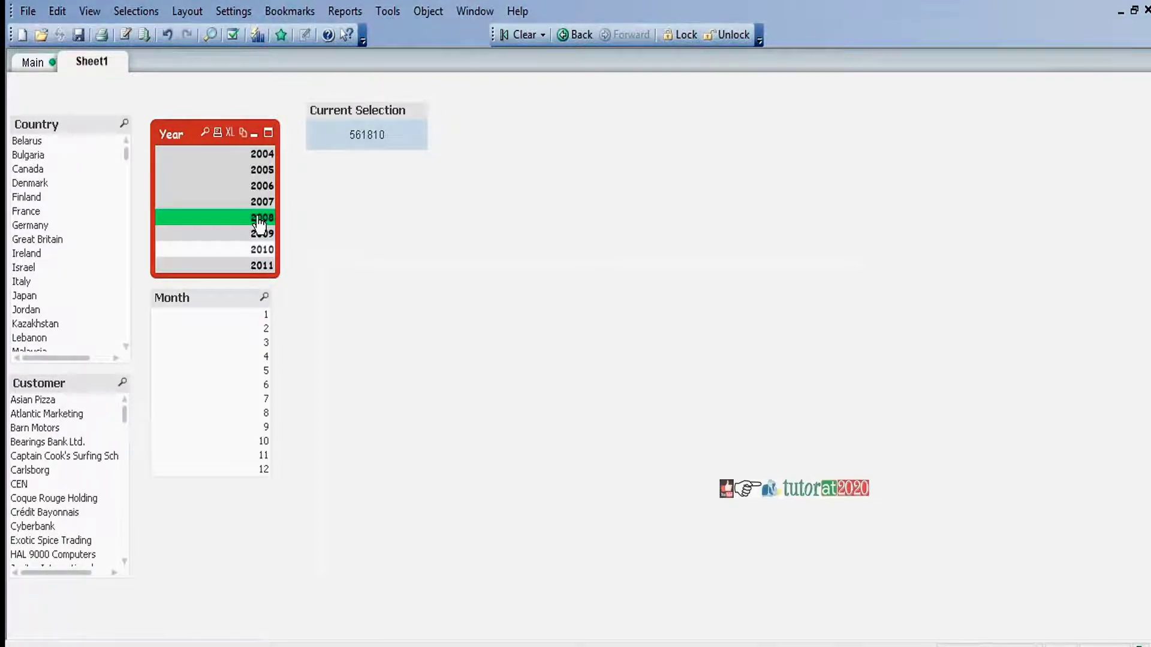
left_click(266, 171)
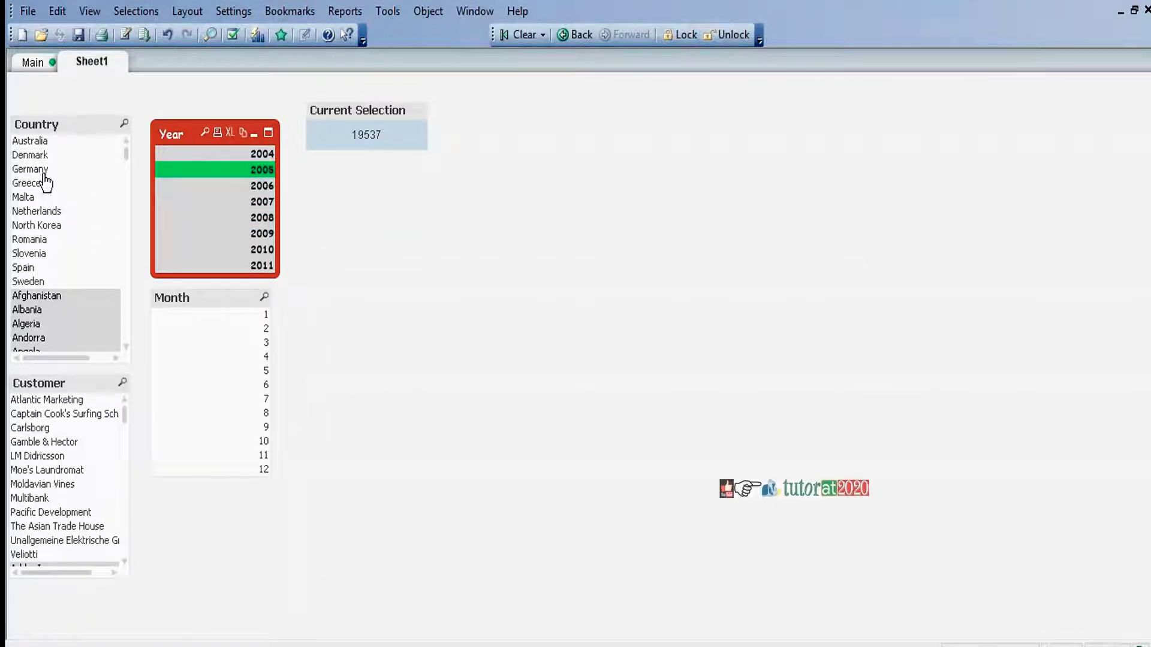
left_click(35, 143)
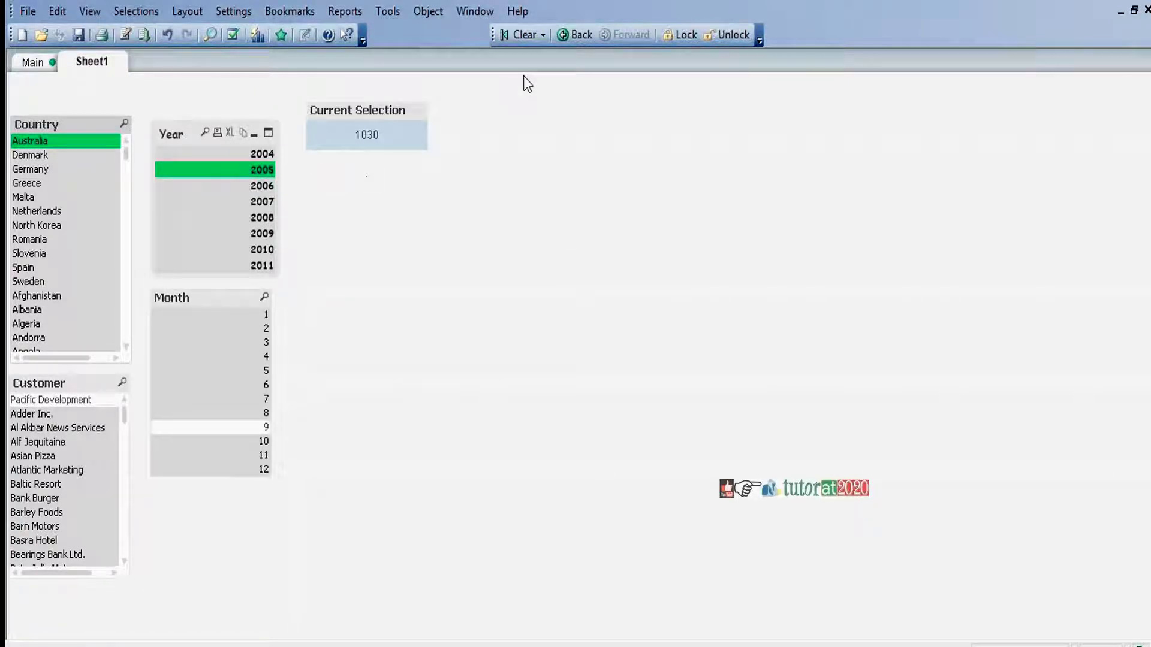
left_click(520, 34)
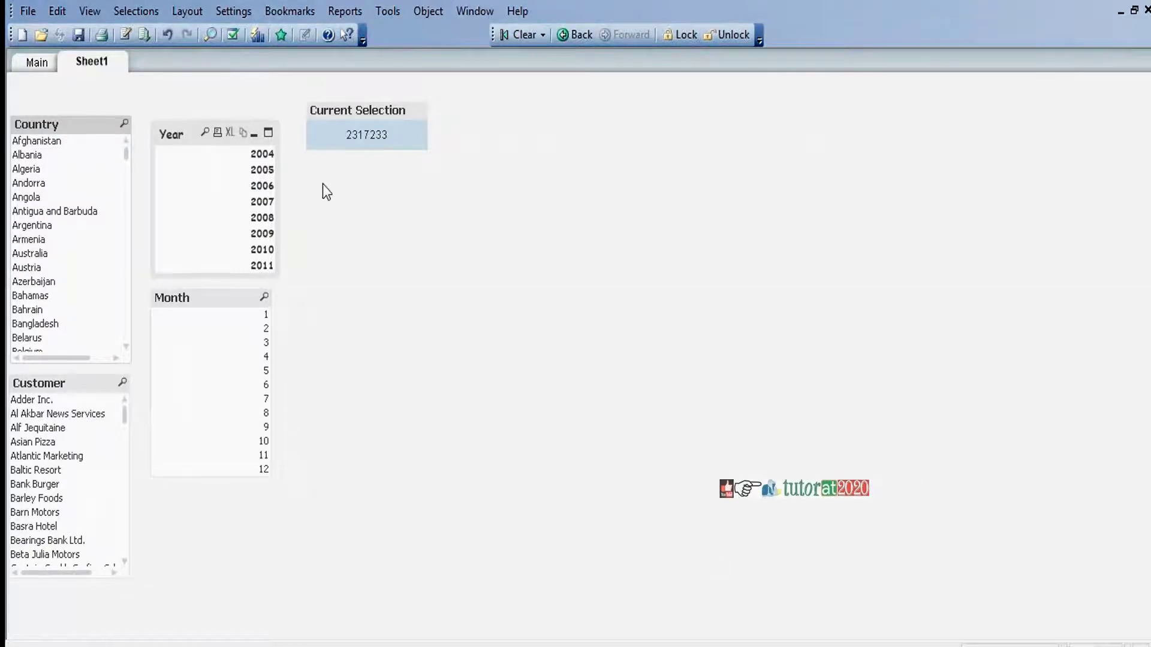
Create a new text object on Sheet1 with the set expression =Sum({1}Sales) as its text.
right_click(312, 165)
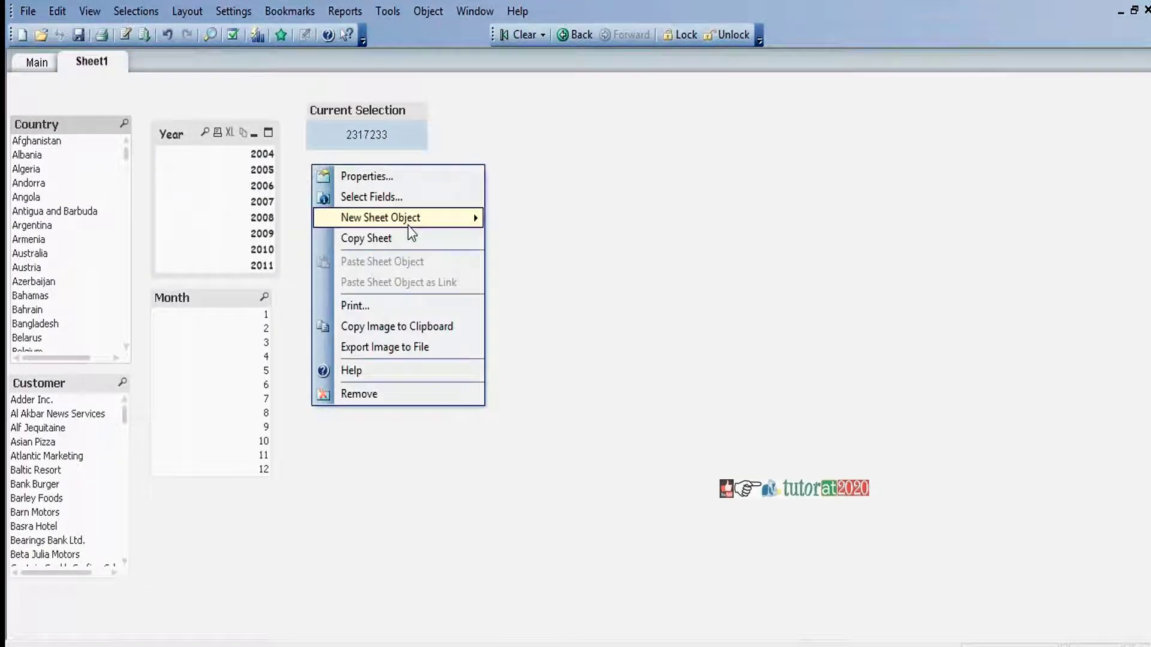
mouse_move(407, 225)
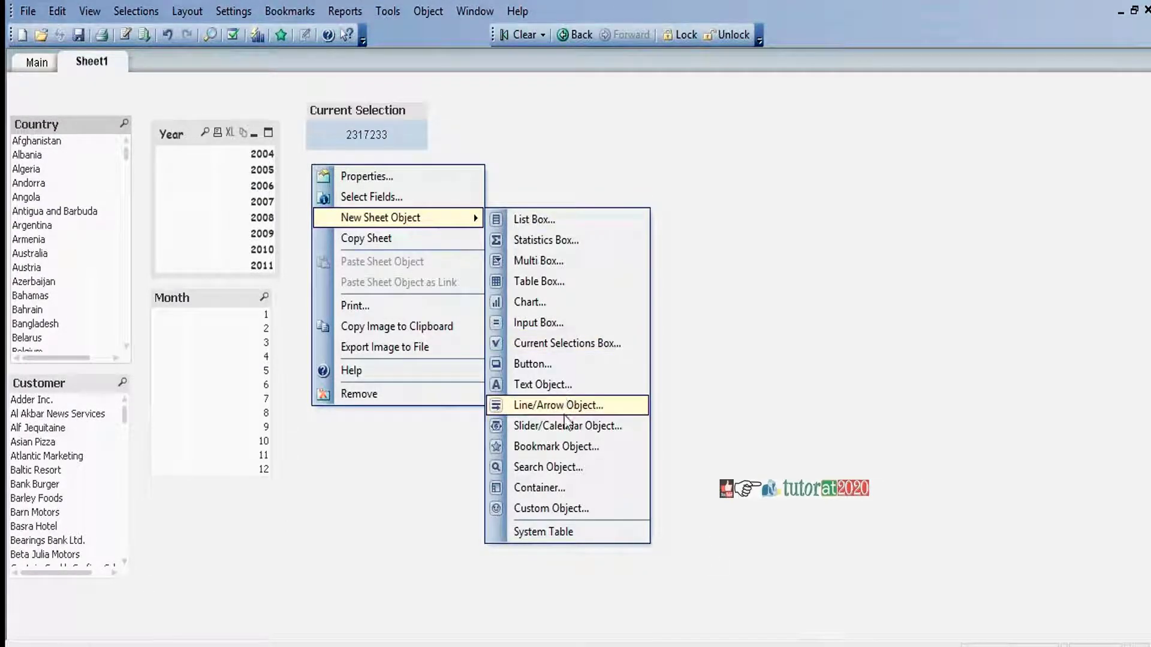
left_click(556, 384)
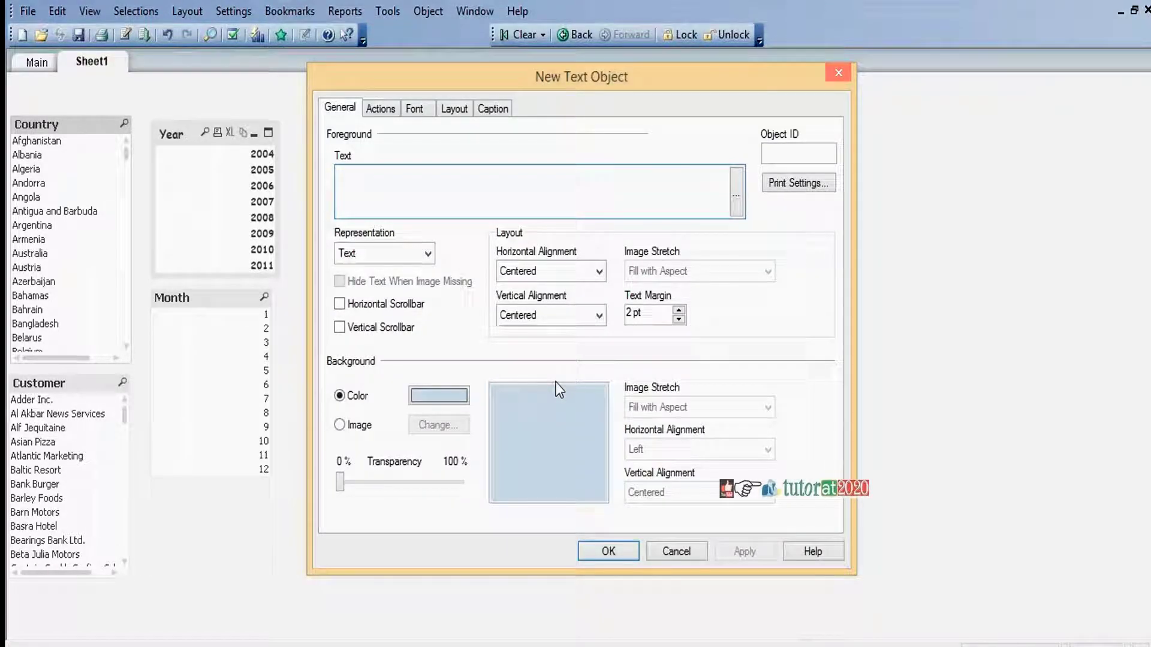
type("=")
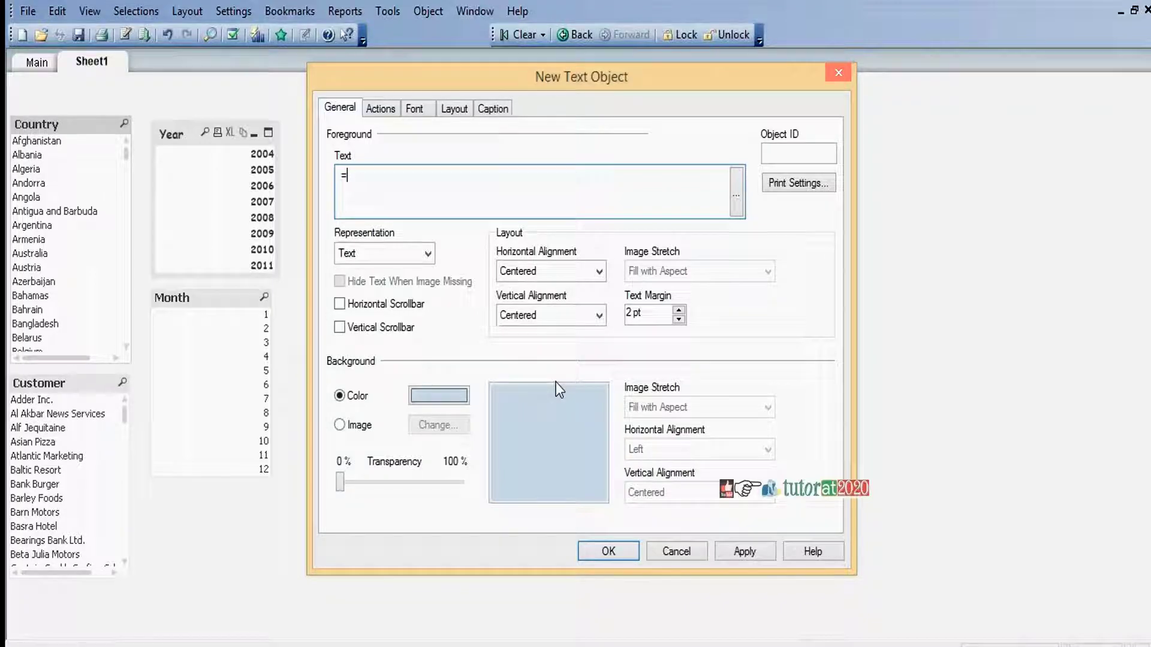
type("Sum")
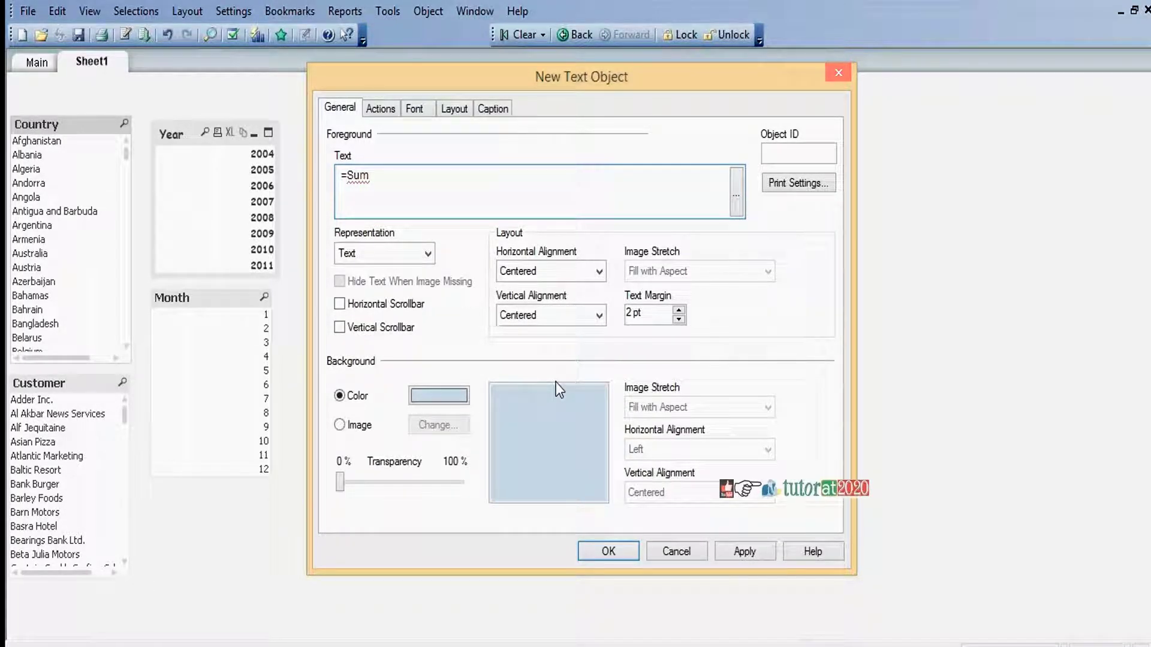
type("(Sales)")
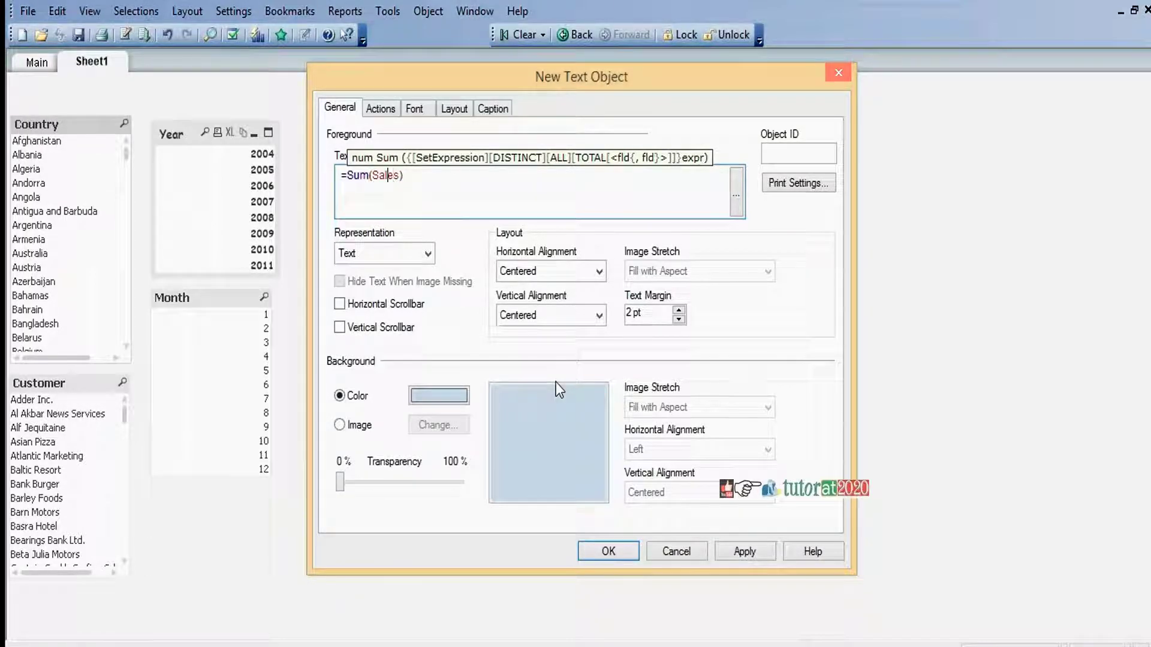
key("Left")
key("Left")
key("Left")
key("Left")
key("Left")
key("Left")
type("{}")
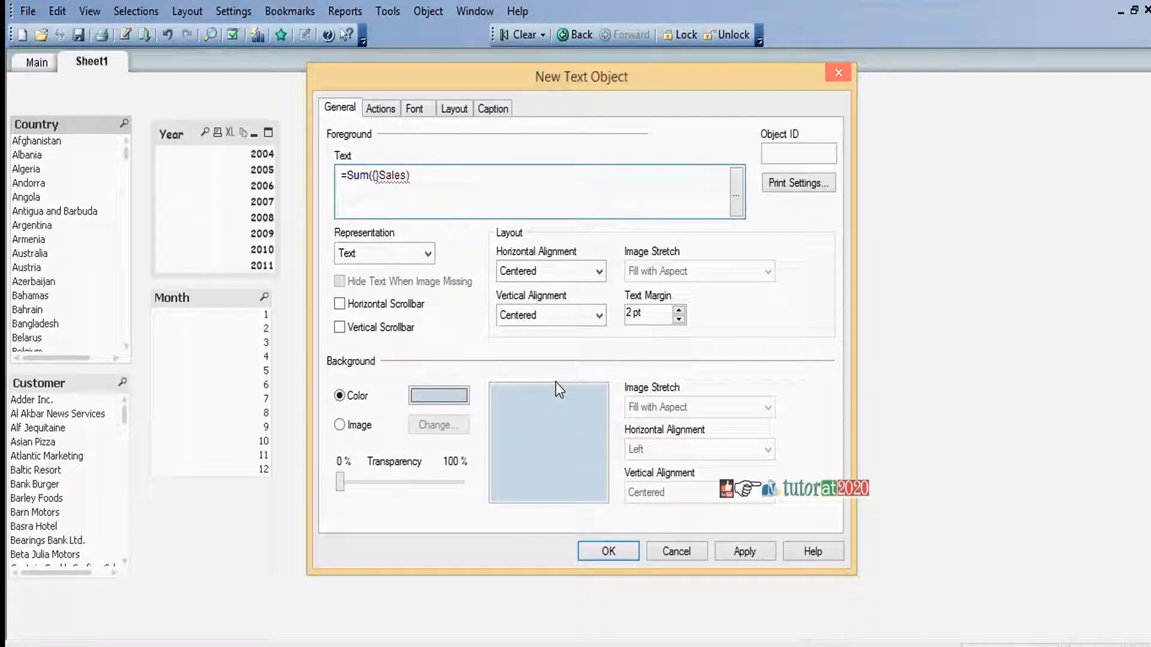
type("1")
Show a caption titled "Total Sales" on the text object, and fit it at reduced height directly beneath the Current Selection object.
left_click(494, 109)
left_click(340, 132)
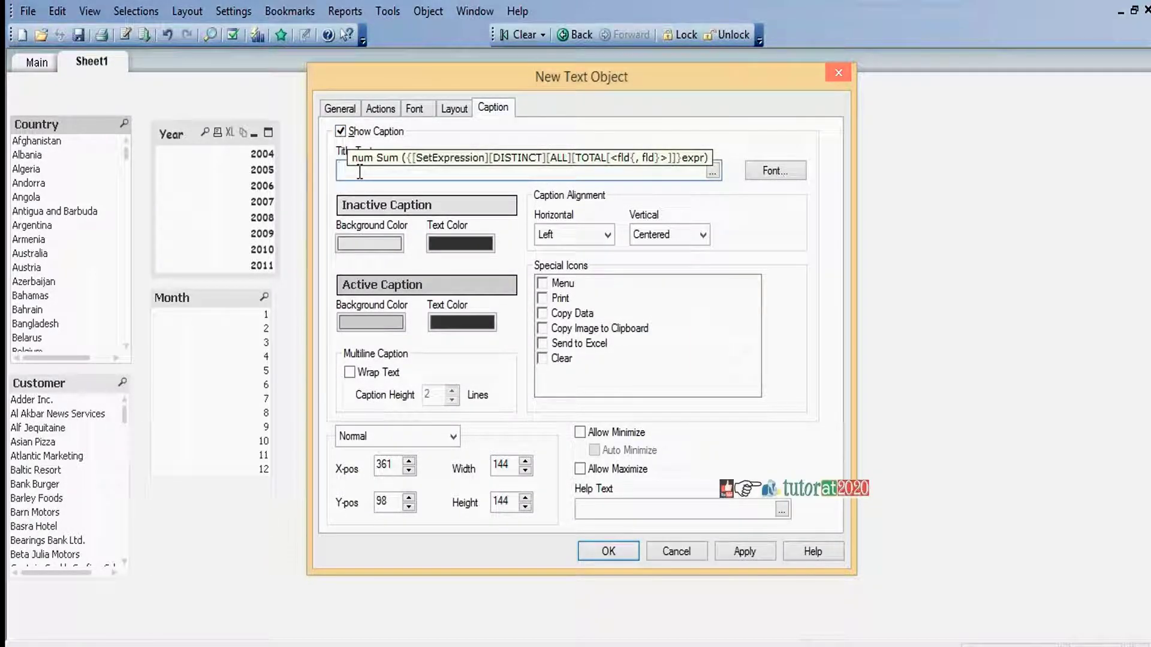
type("Total Sales")
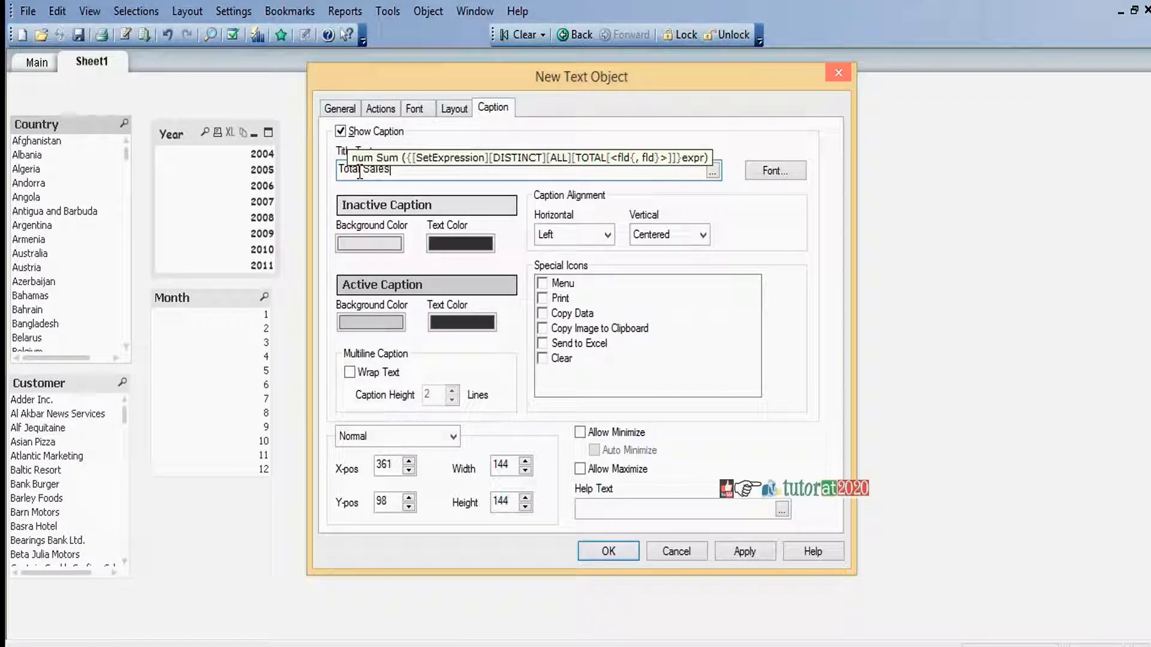
left_click(603, 552)
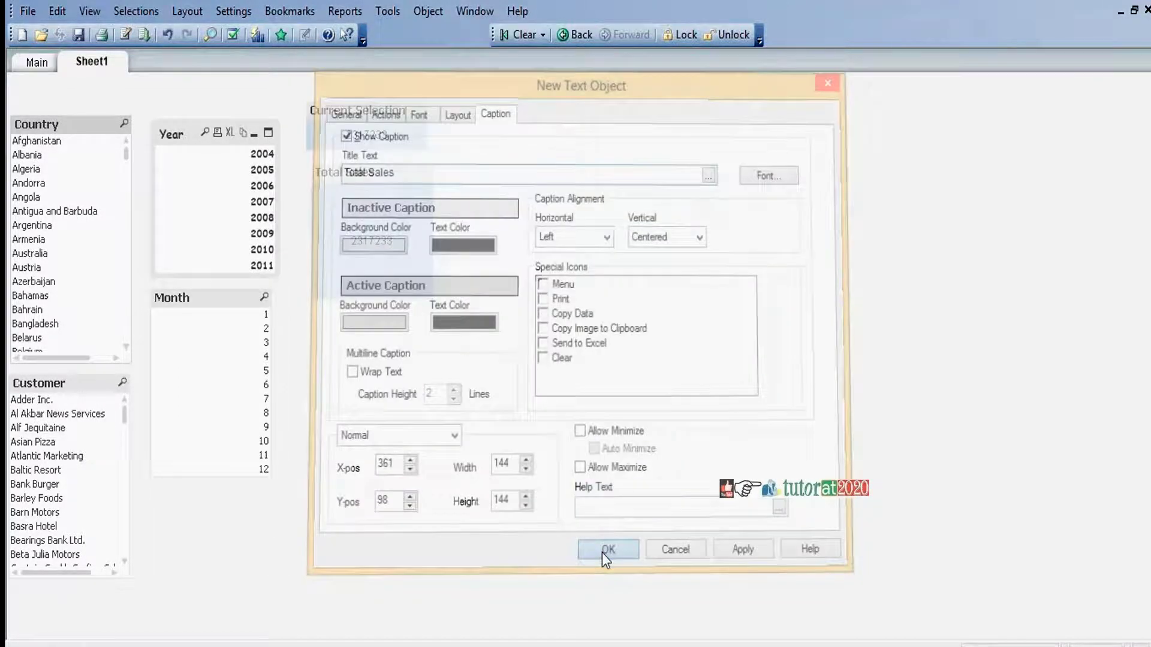
left_click_drag(373, 172, 367, 160)
left_click_drag(376, 287, 379, 193)
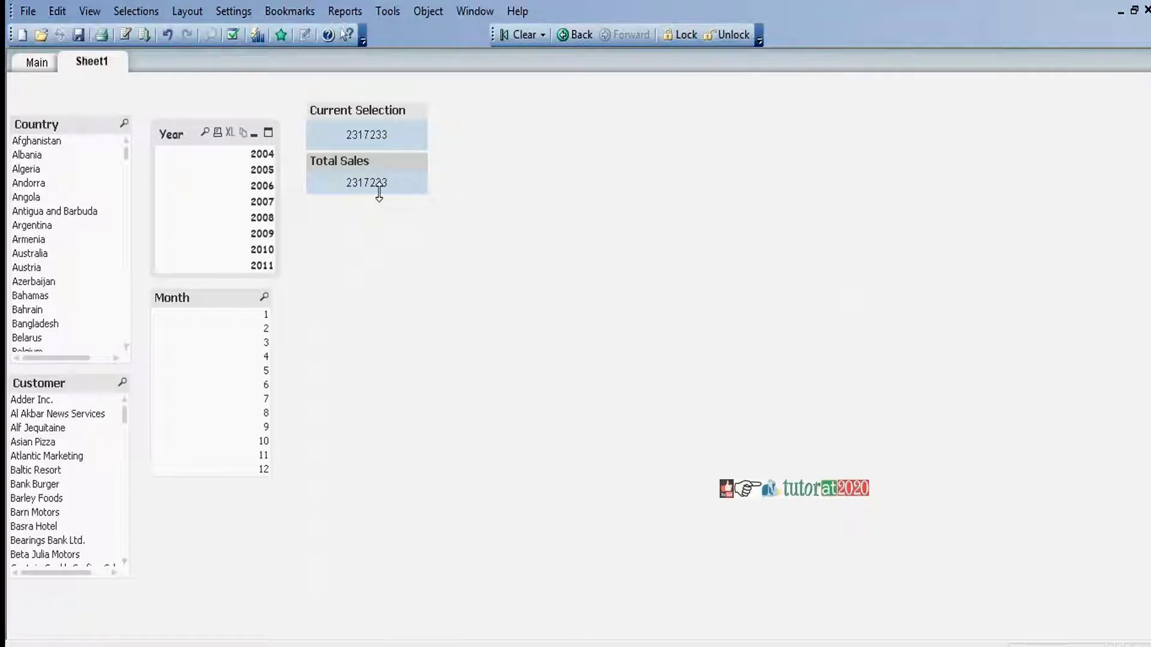
Compare the Current Selection and Total Sales values for years 2011 and 2008 and country Belgium, and clear all selections.
left_click(262, 265)
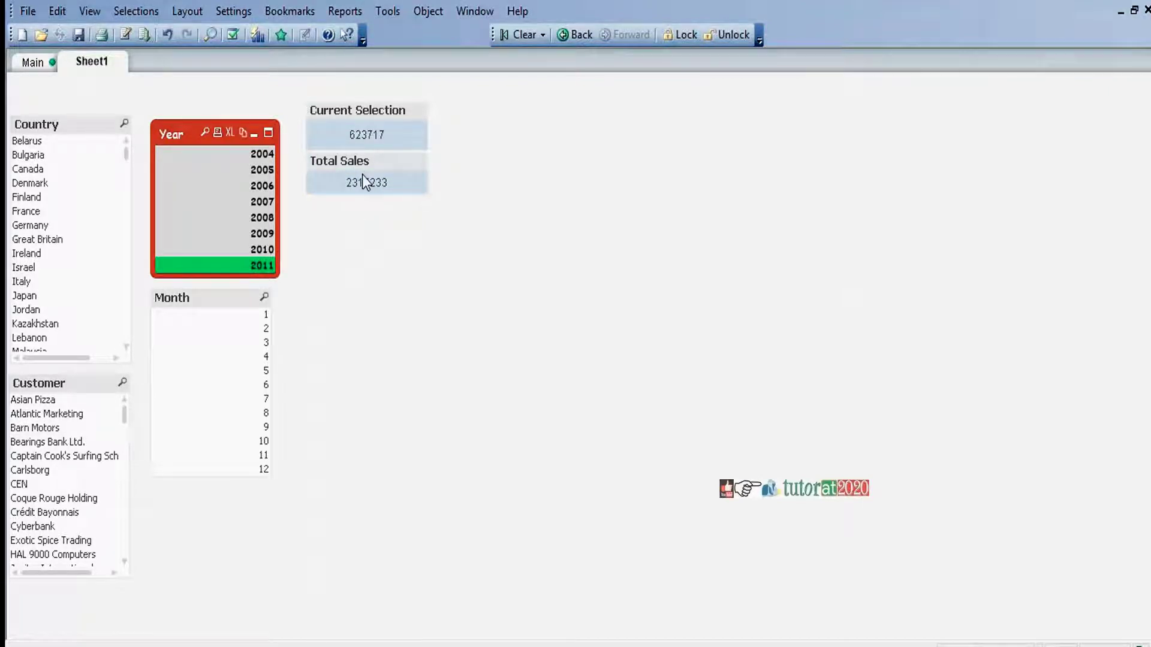
left_click(262, 218)
key("Up")
key("Up")
key("Up")
left_click(262, 219)
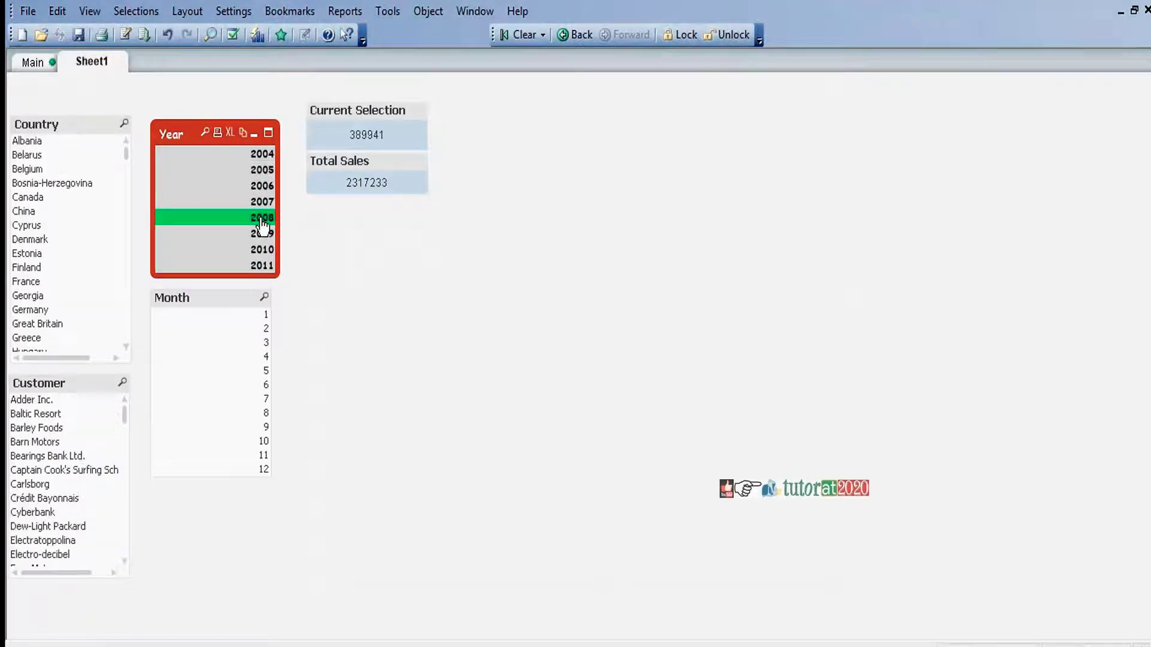
left_click(53, 184)
left_click(78, 183)
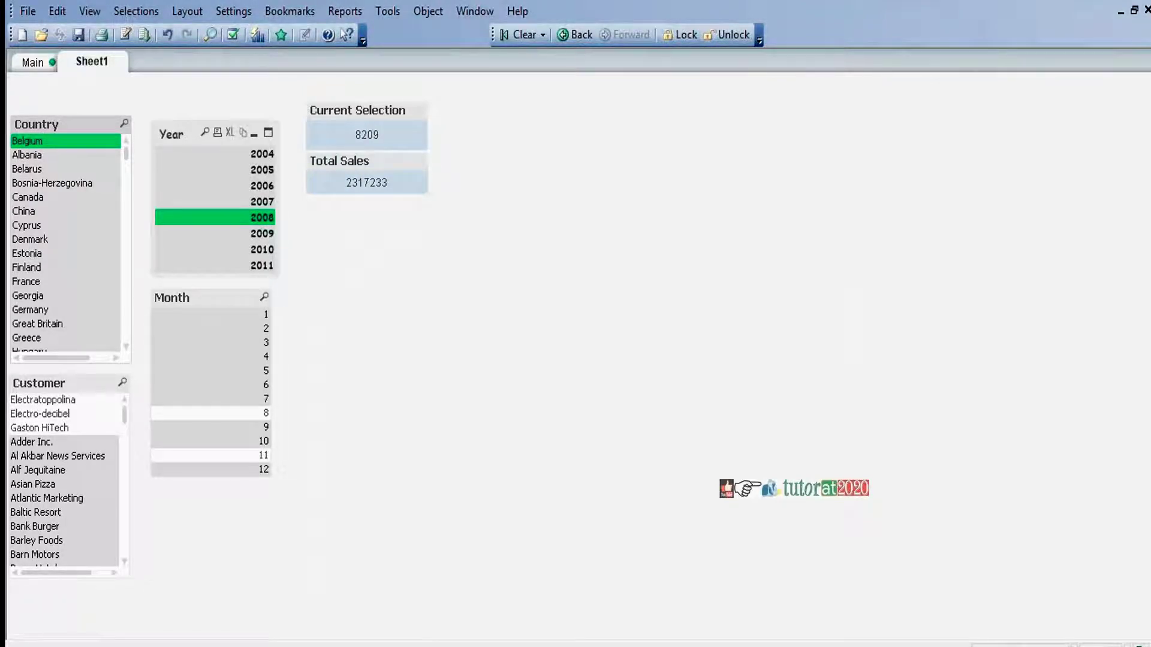
left_click(530, 36)
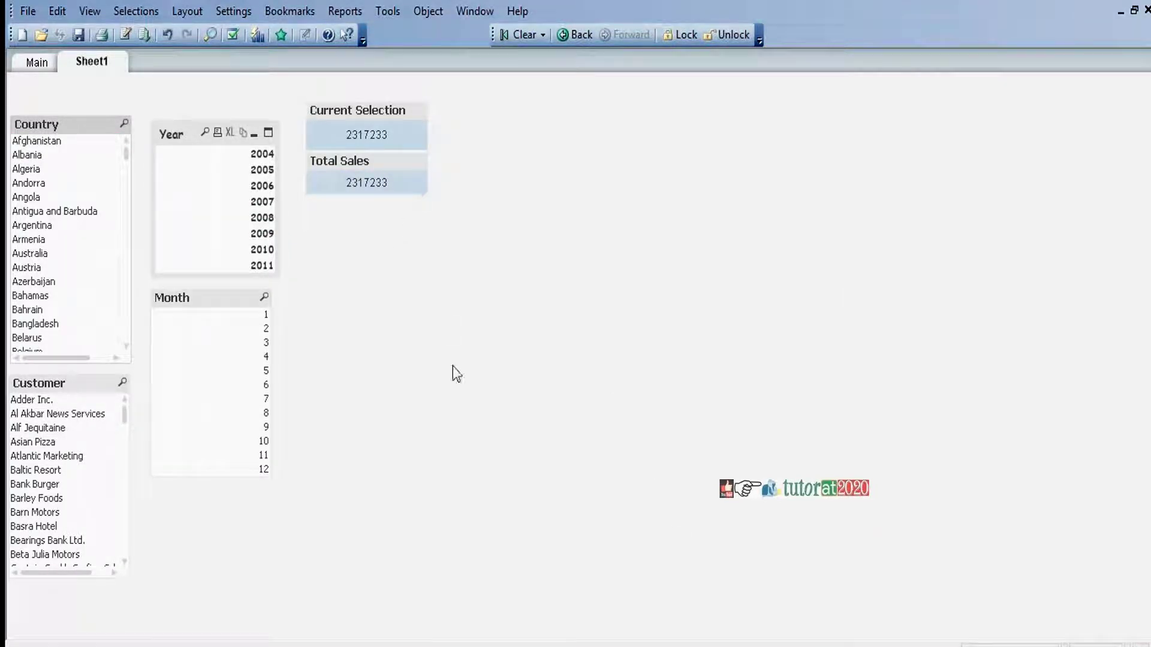
Create another text object on Sheet1 with the set expression =Sum({$}Sales) as its text.
left_click(319, 215)
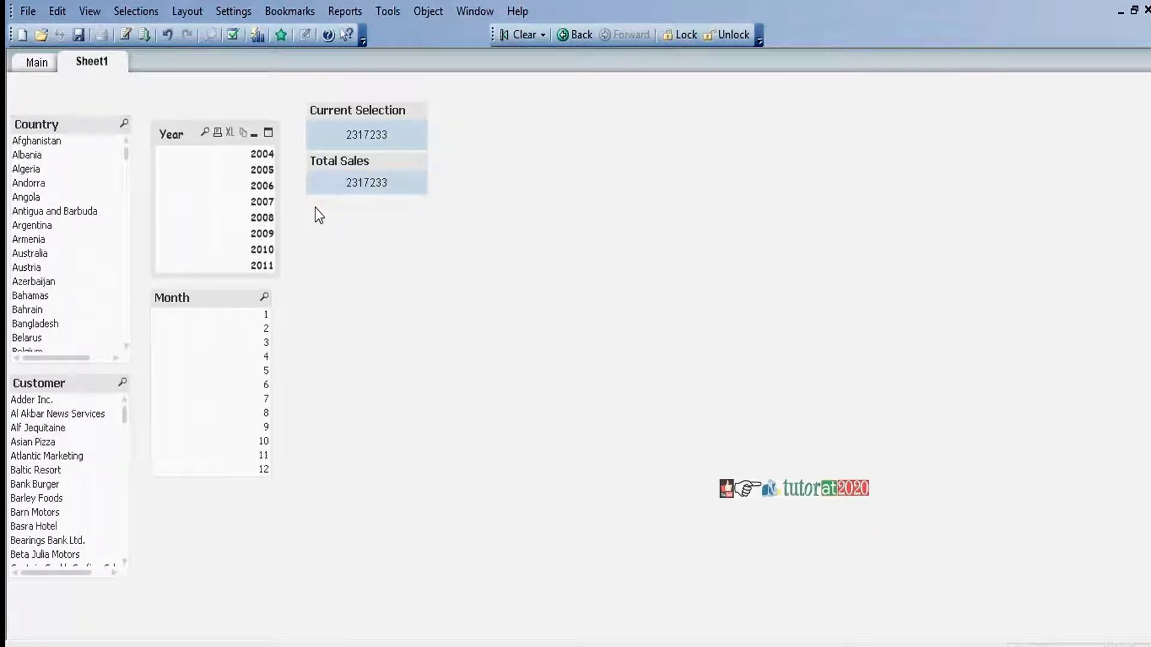
right_click(311, 209)
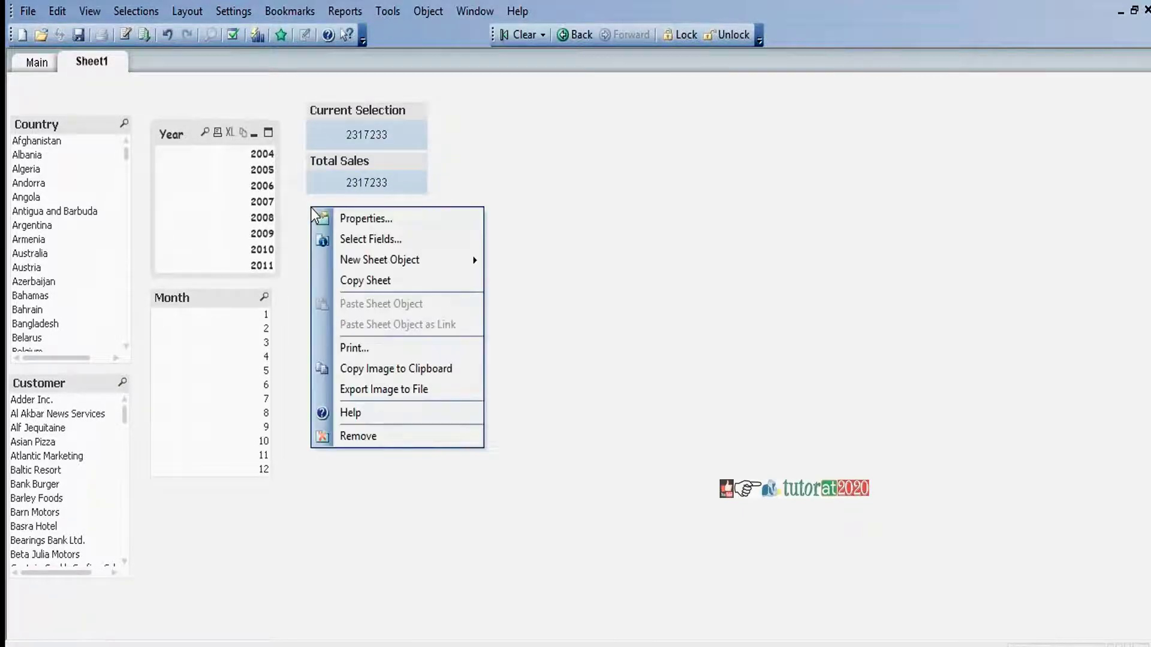
mouse_move(417, 265)
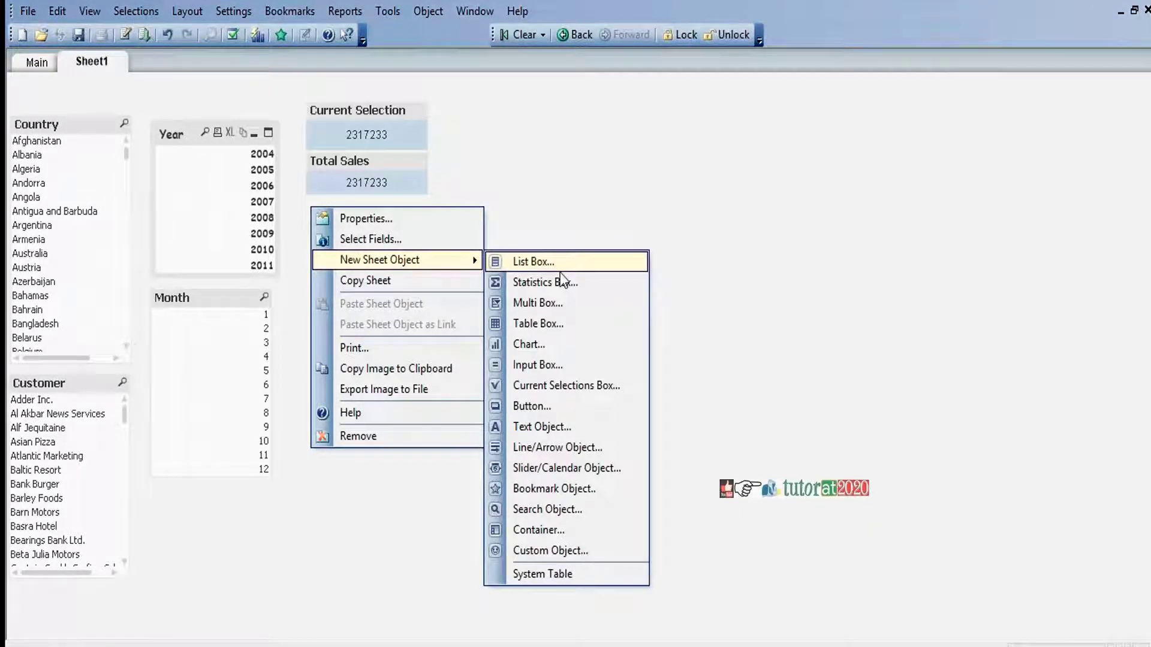
left_click(551, 427)
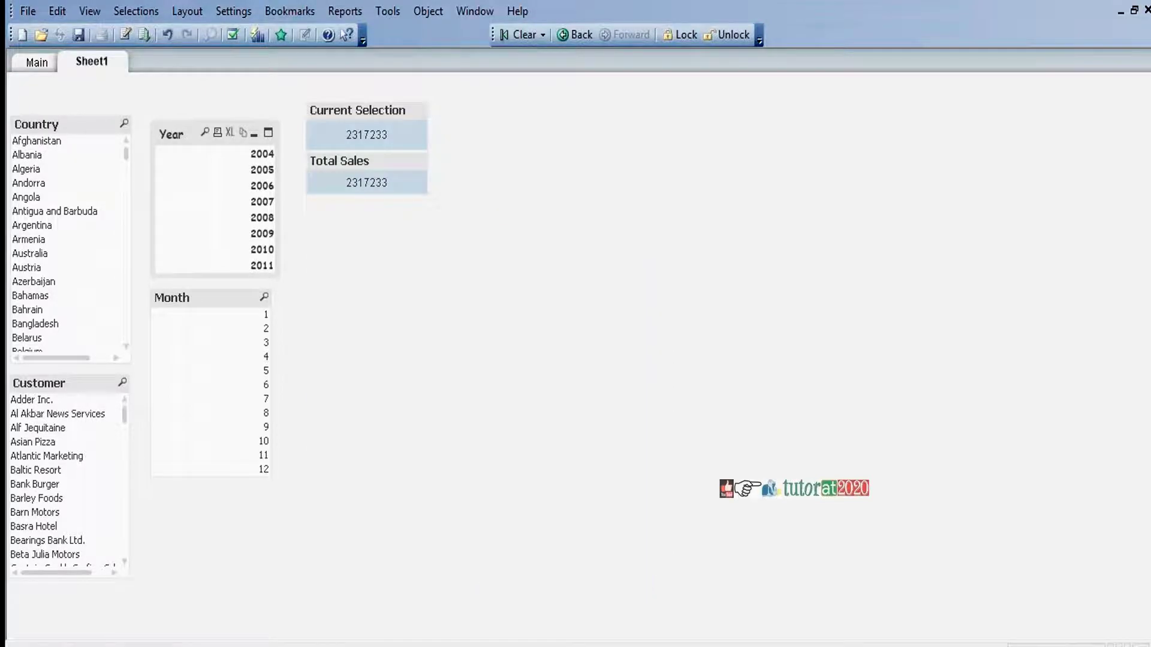
type("=Sum(")
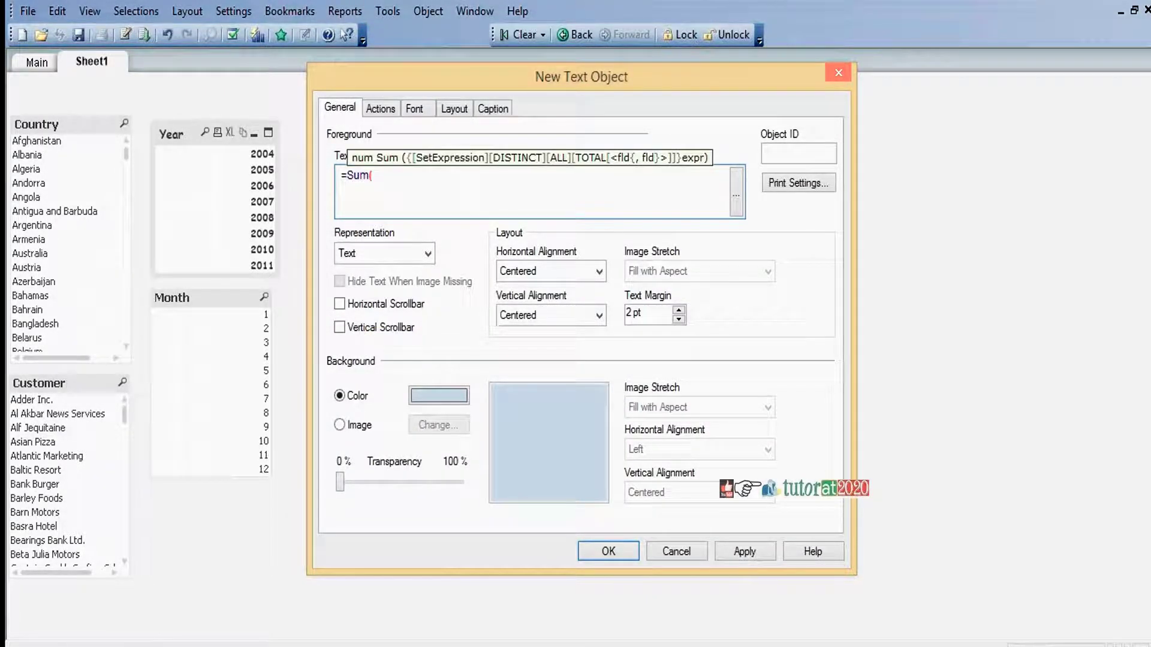
type("Sales)")
key("Left")
key("Left")
key("Left")
key("Left")
key("Left")
key("Left")
type("{")
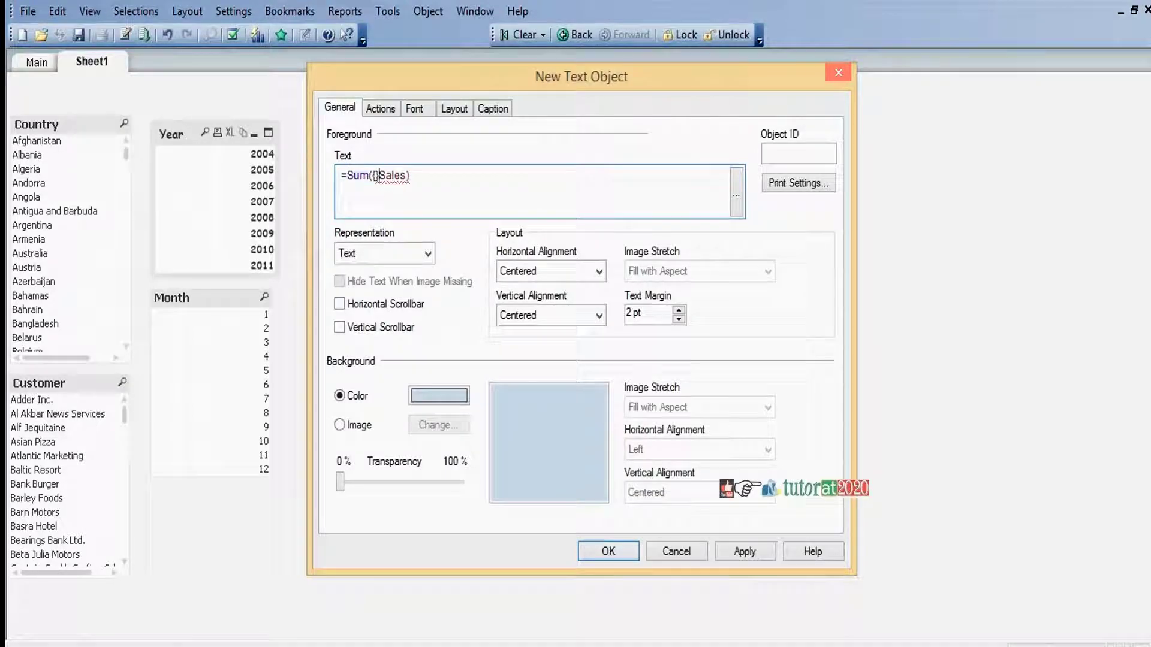
type("$")
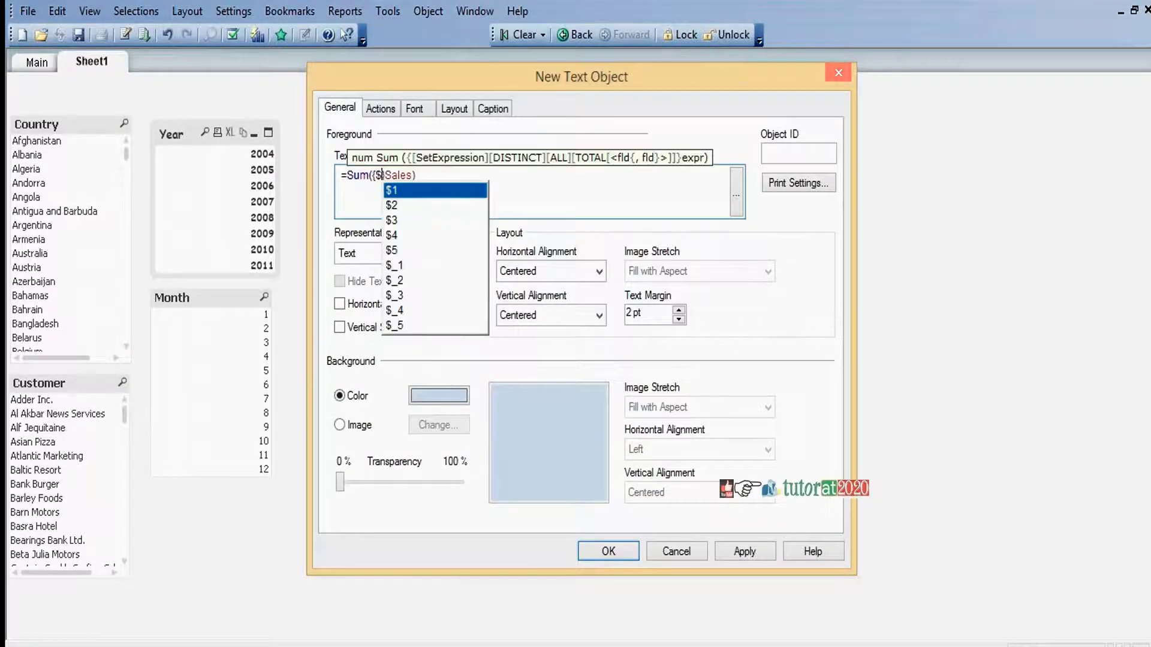
Show a caption titled "Sales $" on the text object, and fit it at reduced height directly beneath the Total Sales object.
left_click(493, 108)
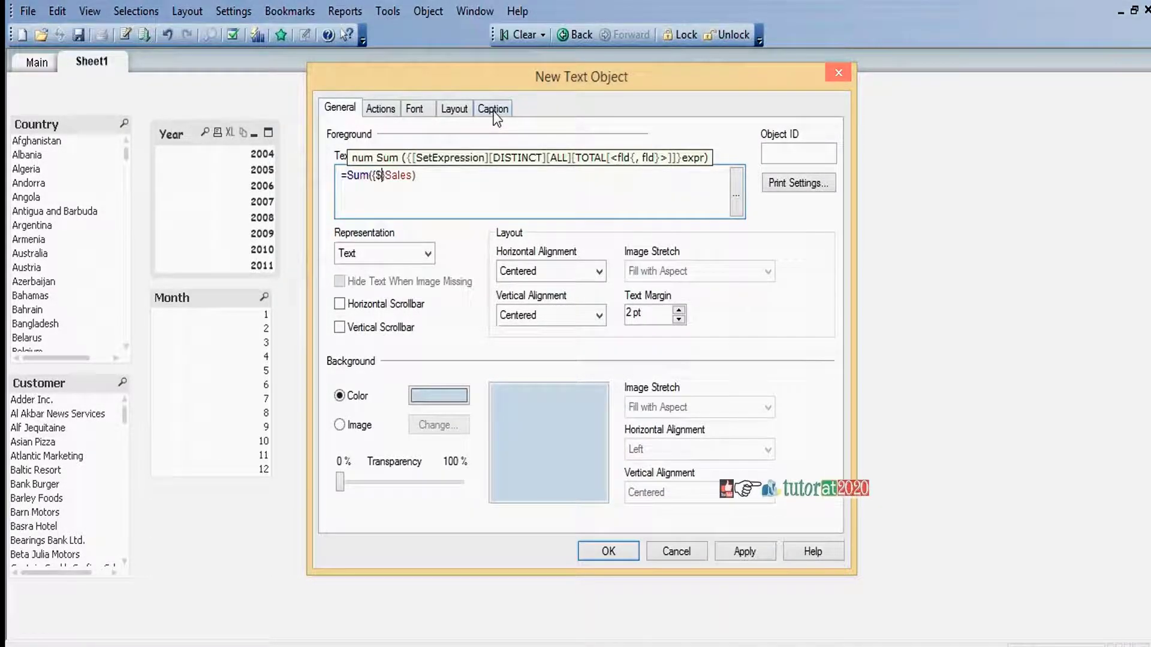
left_click(341, 132)
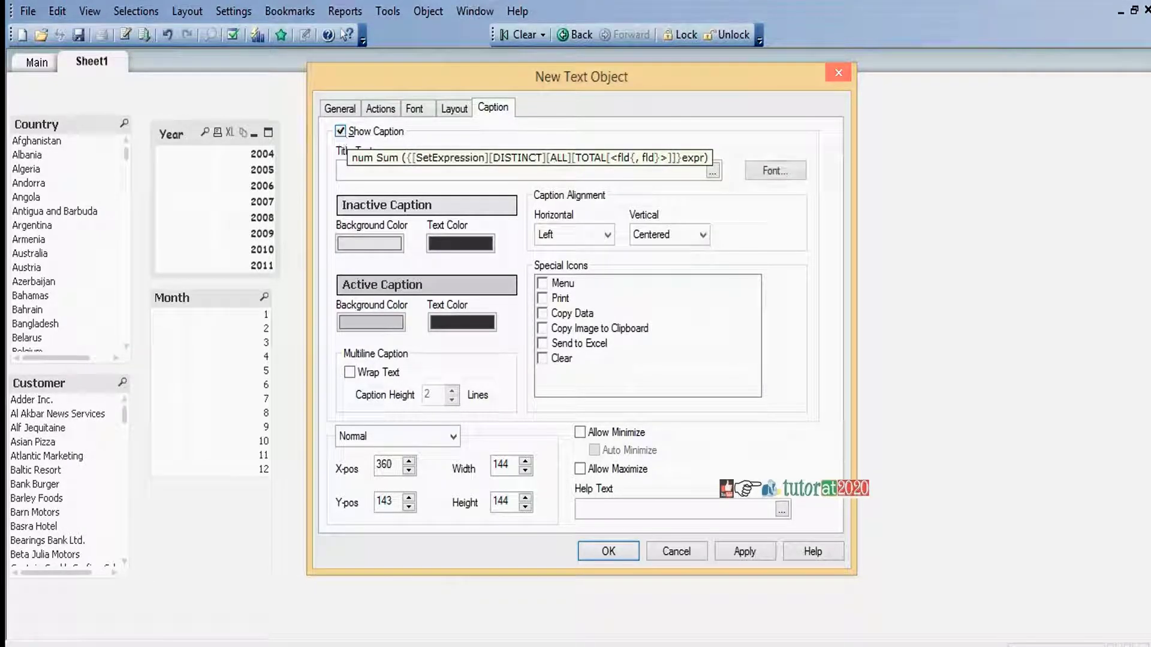
left_click(354, 172)
type("Sales $")
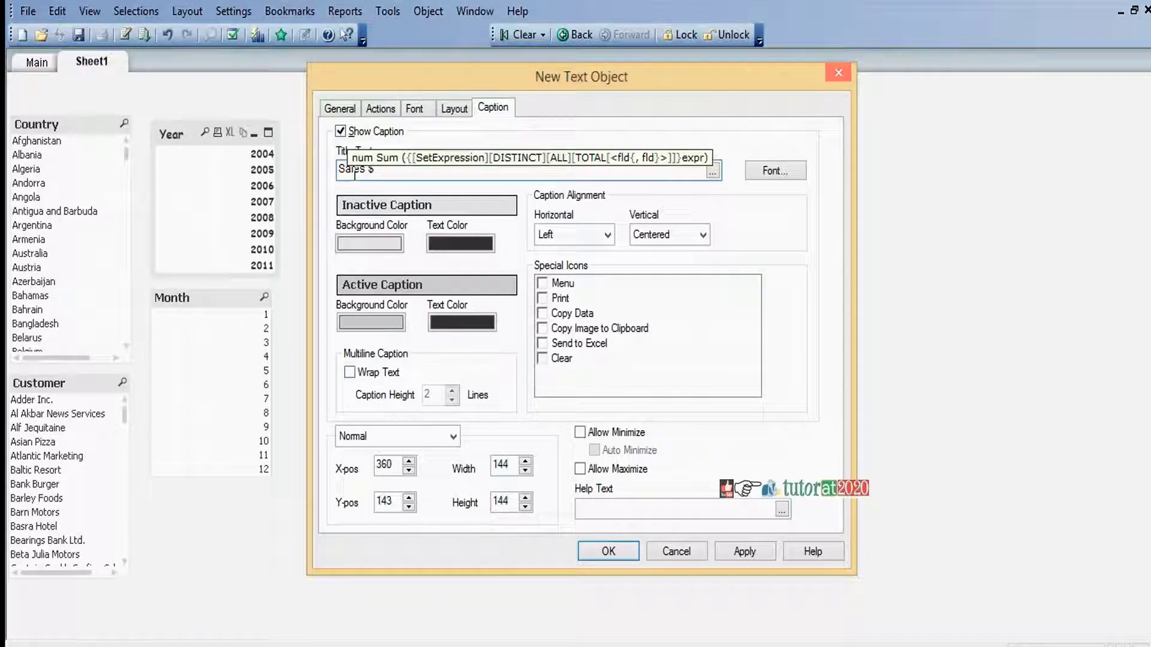
left_click(591, 548)
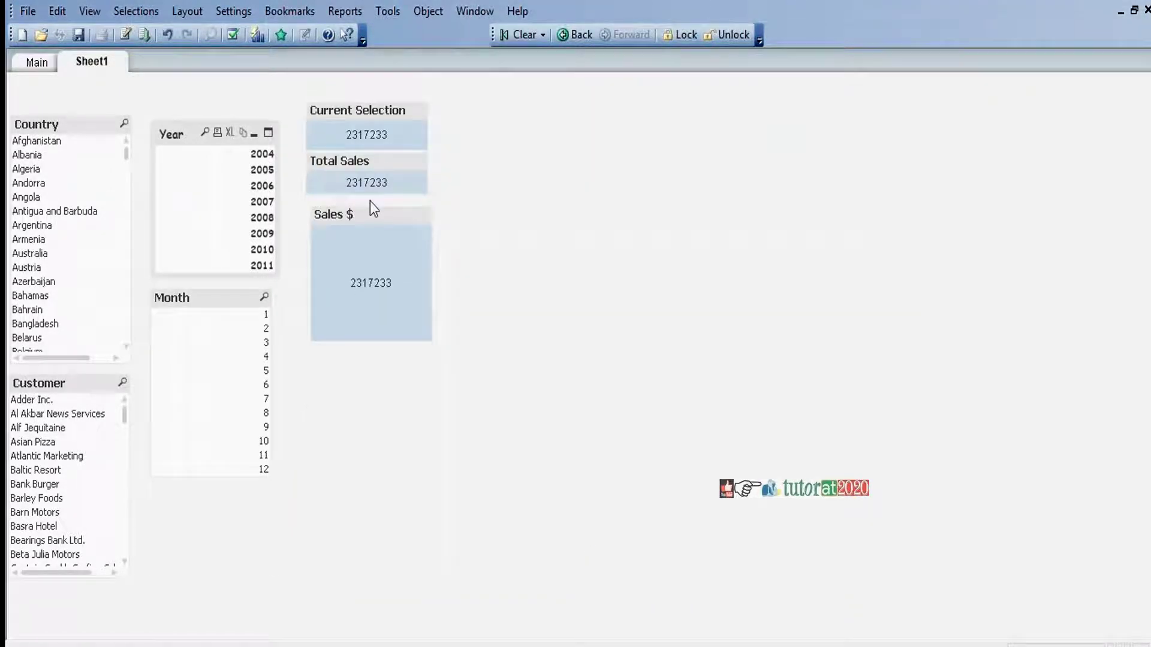
left_click_drag(370, 216, 364, 208)
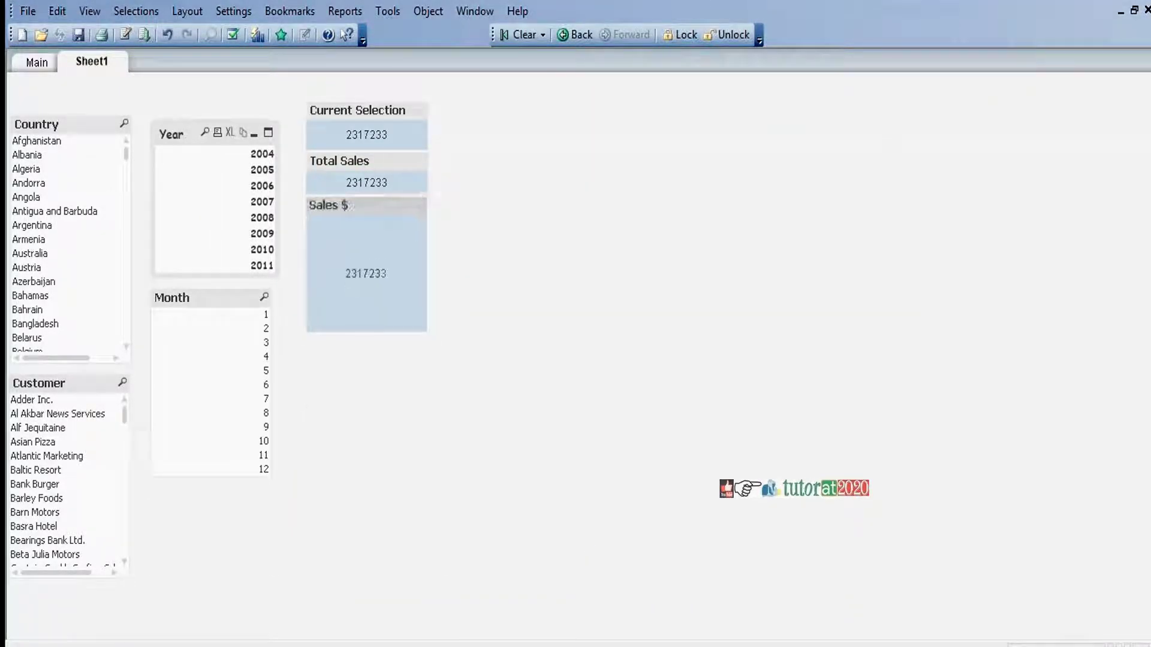
left_click_drag(380, 330, 382, 239)
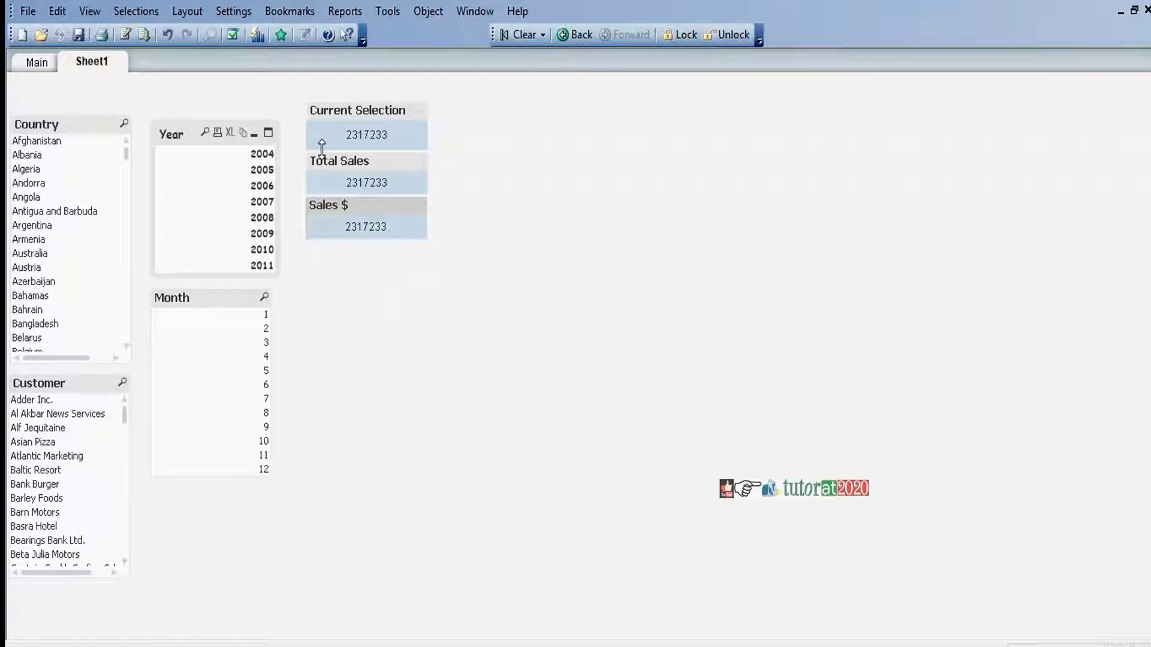
Compare the three sales totals for years 2006, 2008 and 2010 and countries Bulgaria and France, and clear all selections.
left_click(262, 185)
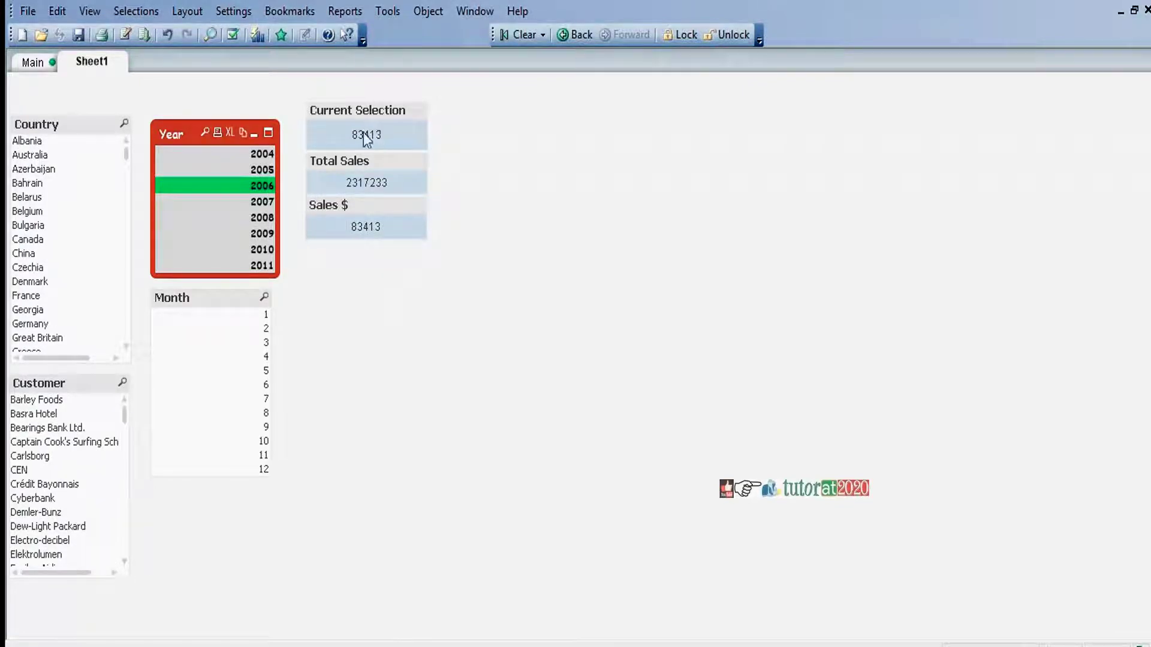
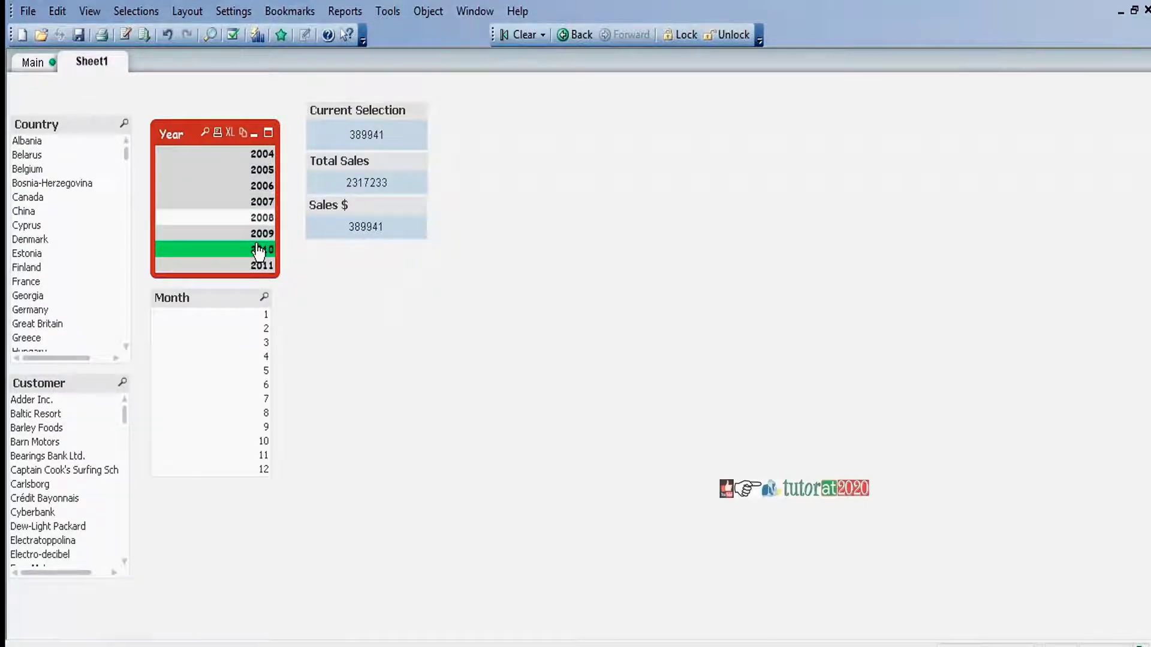
left_click(65, 155)
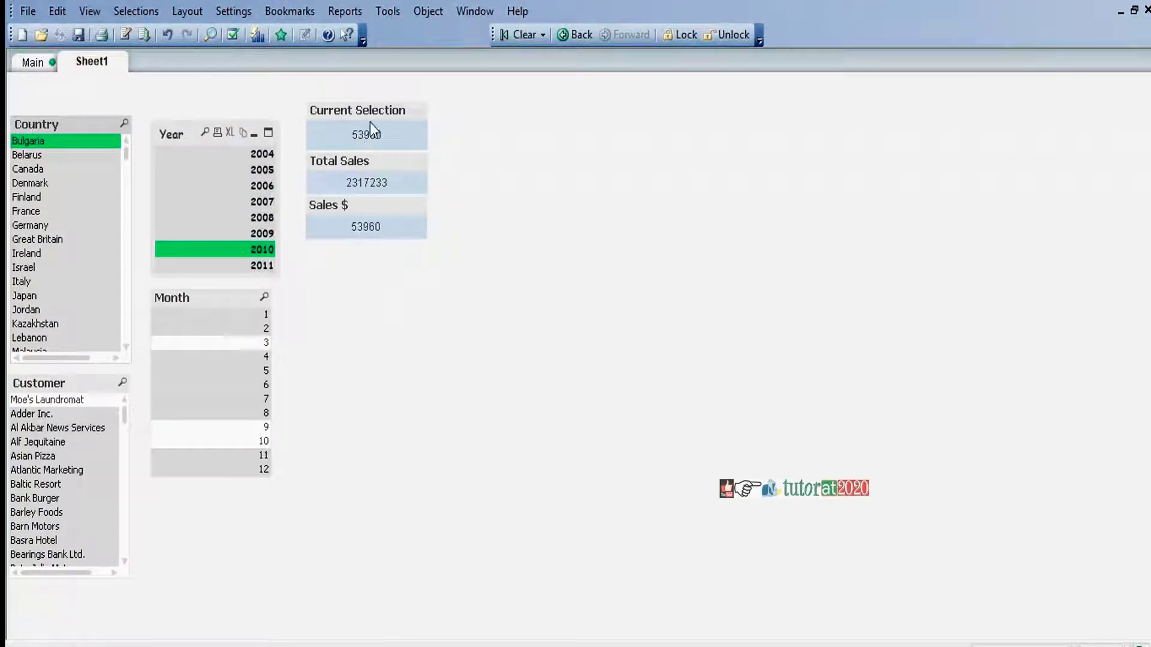
left_click(40, 213)
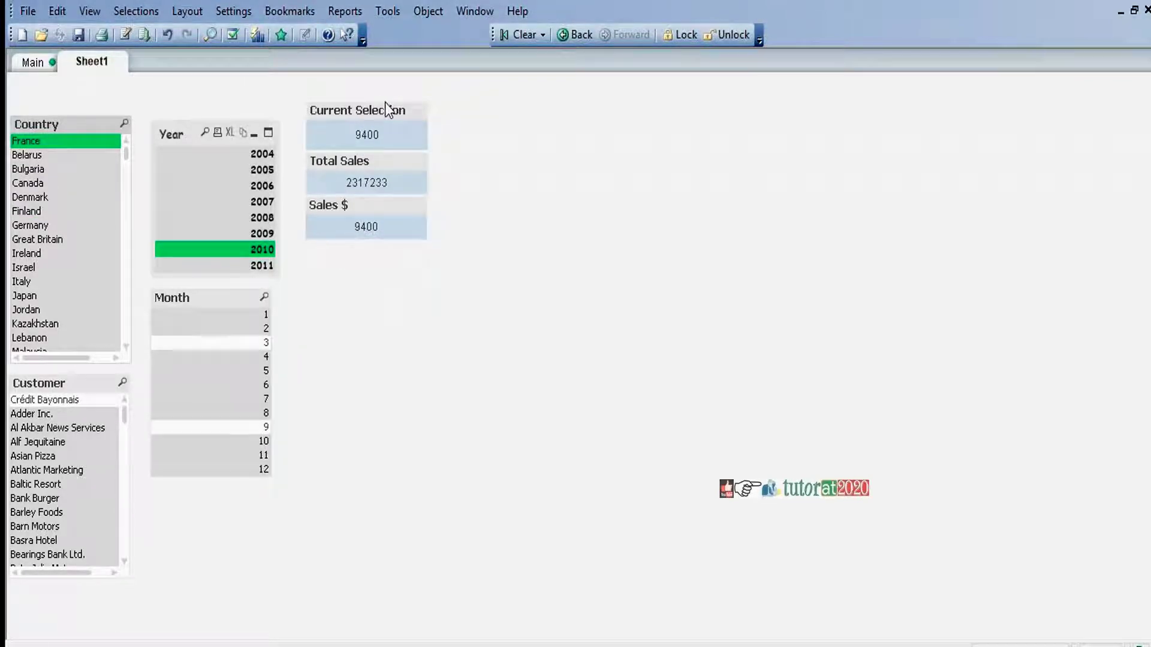
left_click(517, 28)
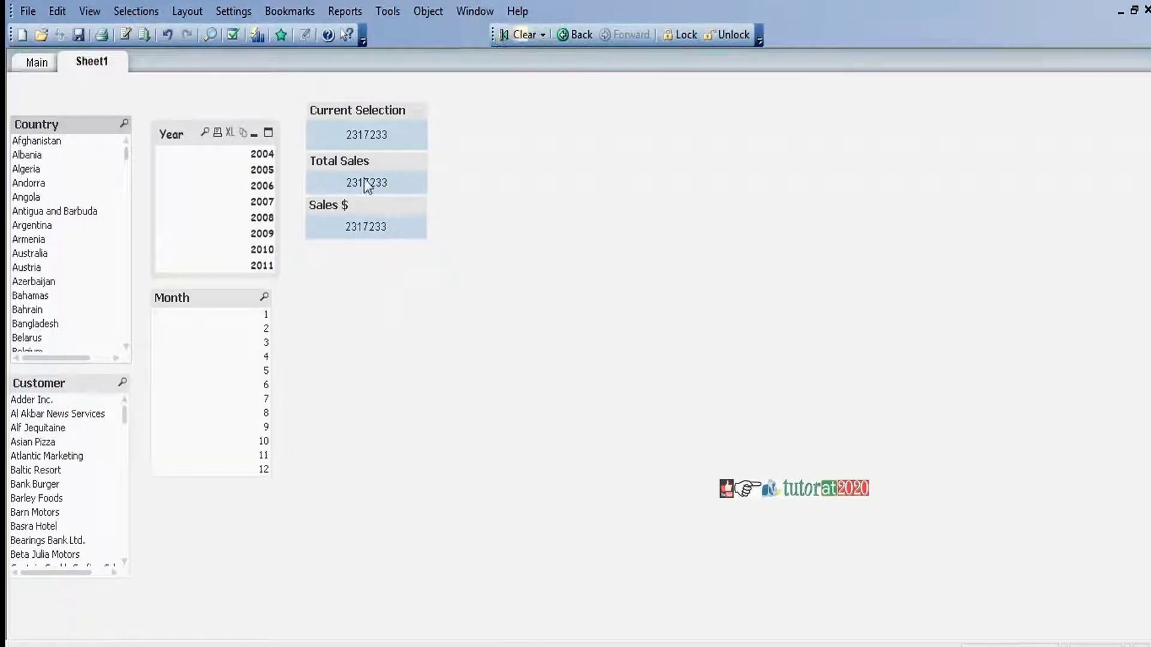
Create a text object on Sheet1 with the set expression =Sum({1-$}Sales) as its text.
right_click(309, 251)
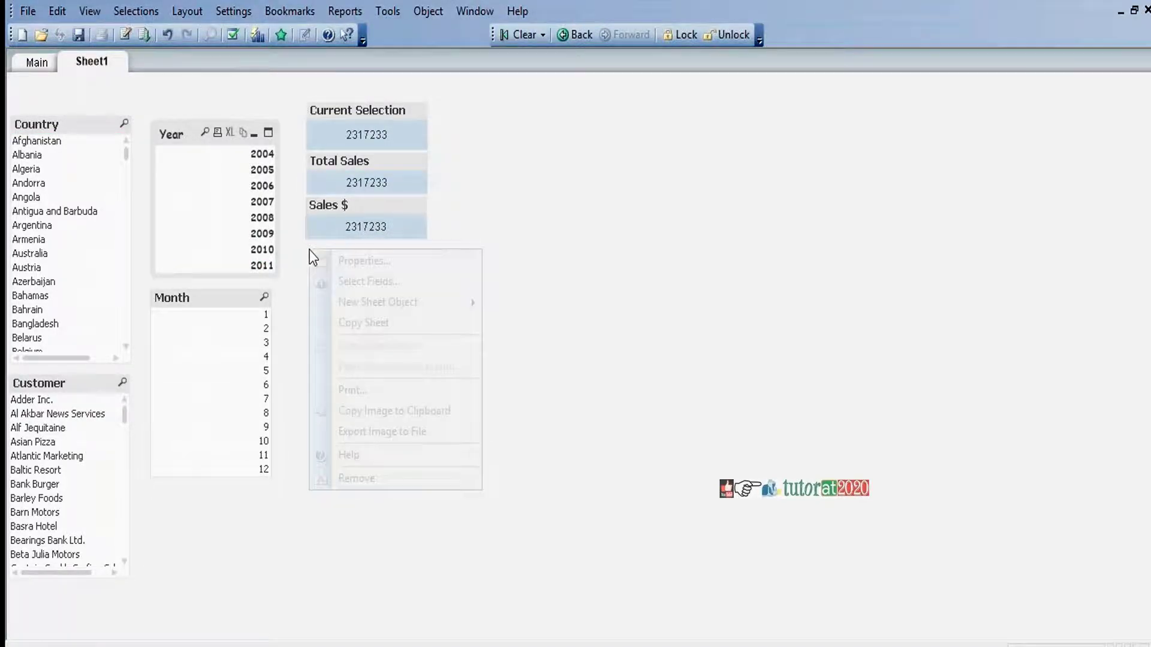
mouse_move(389, 306)
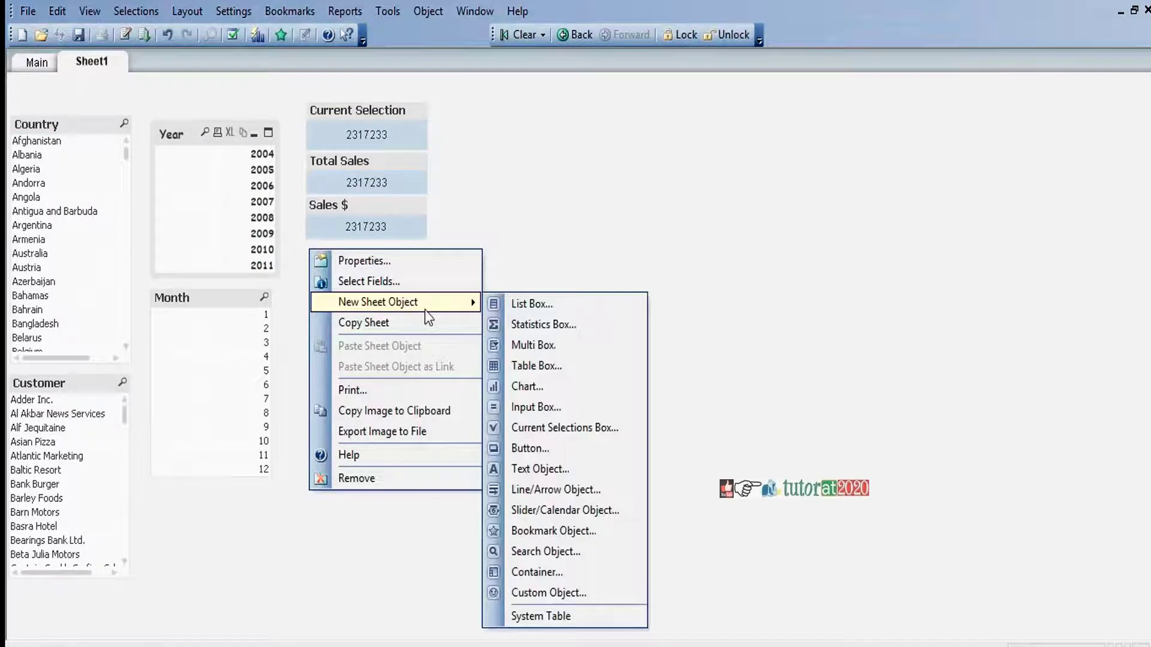
left_click(581, 473)
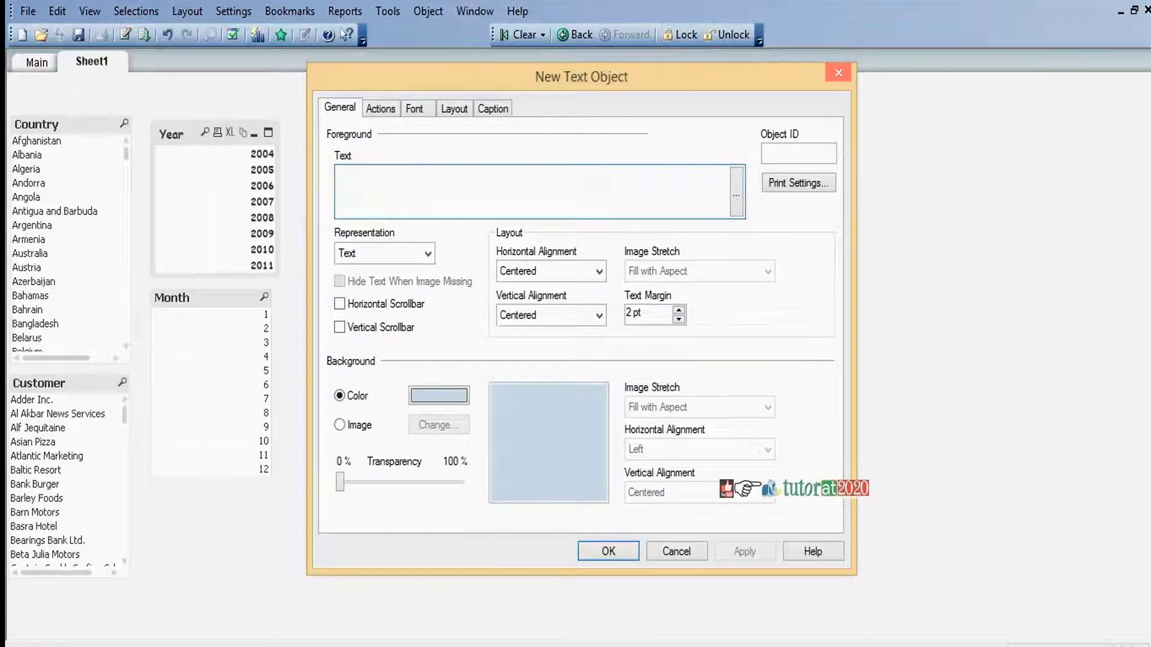
type("=S")
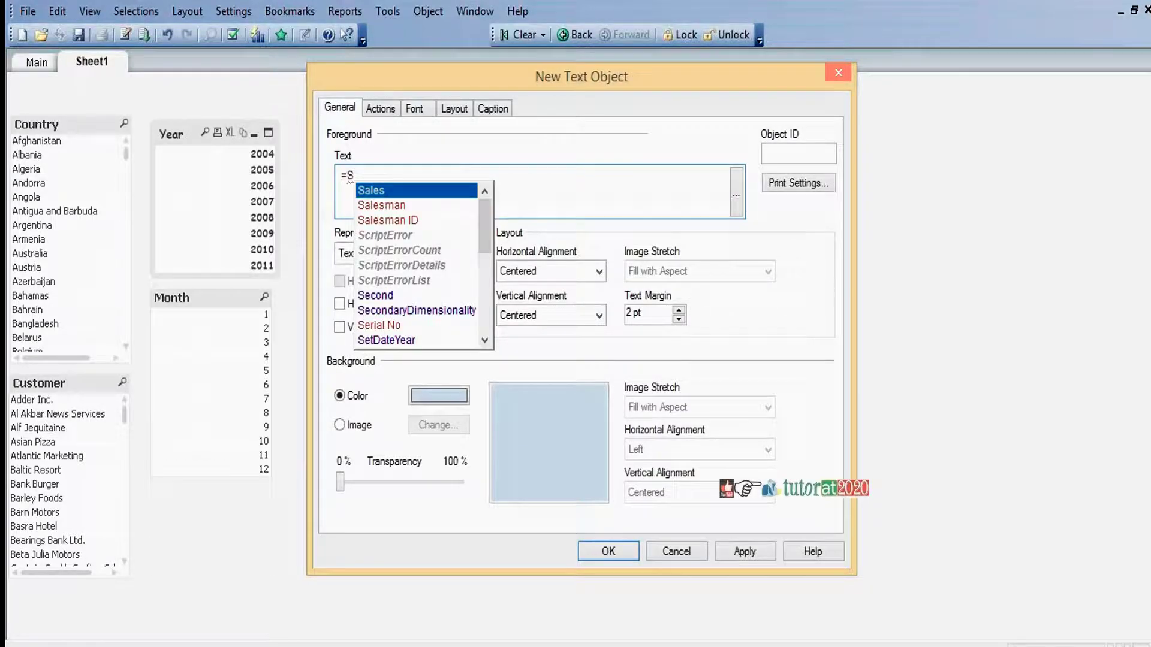
type("um(Sales")
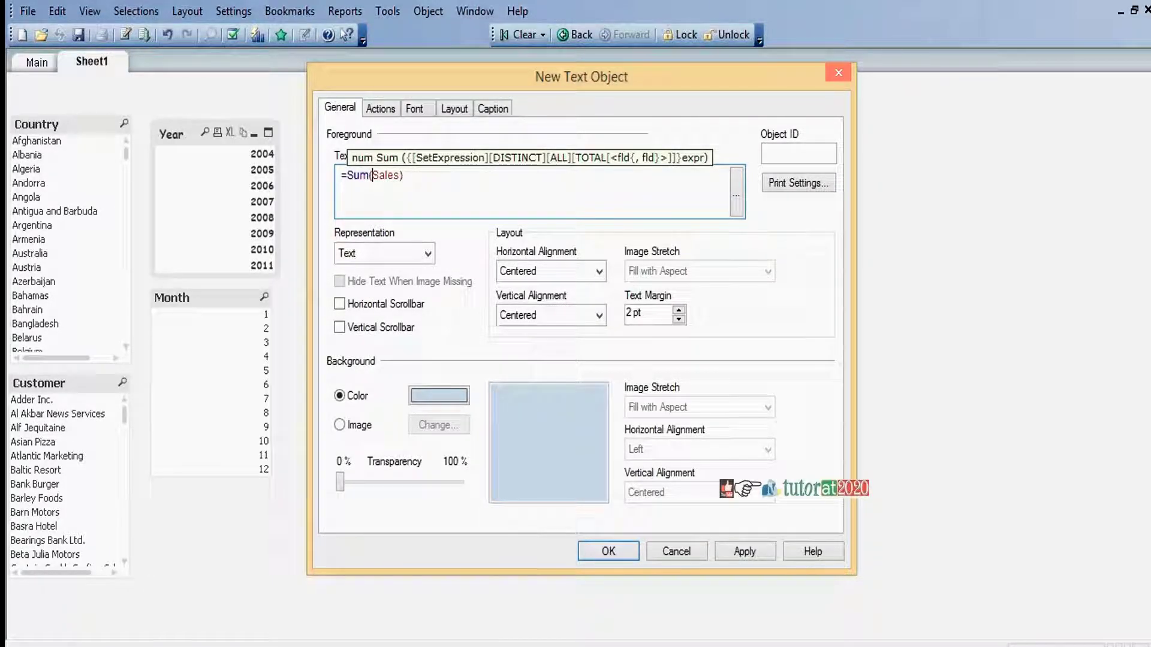
type("{")
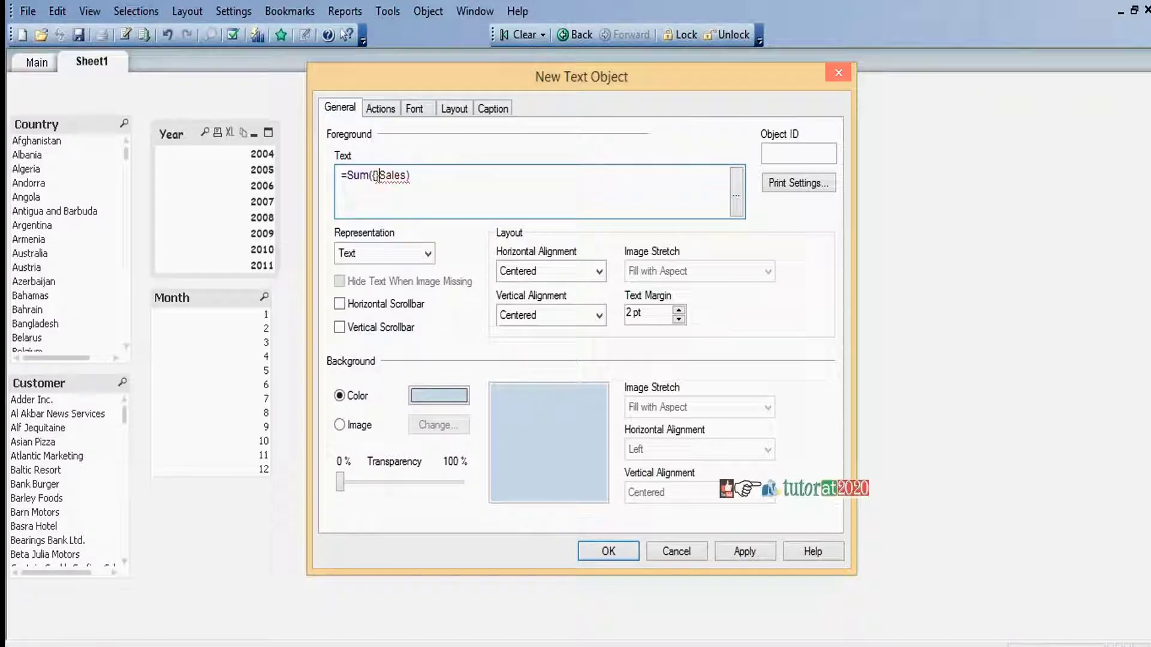
type("1<")
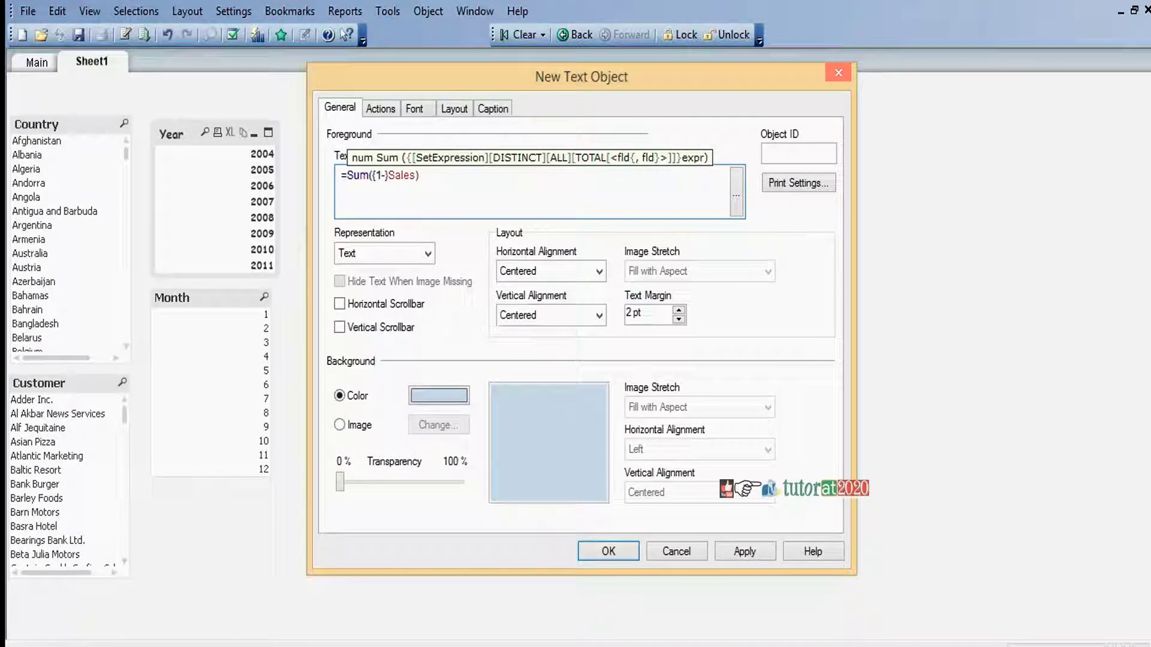
type("$}")
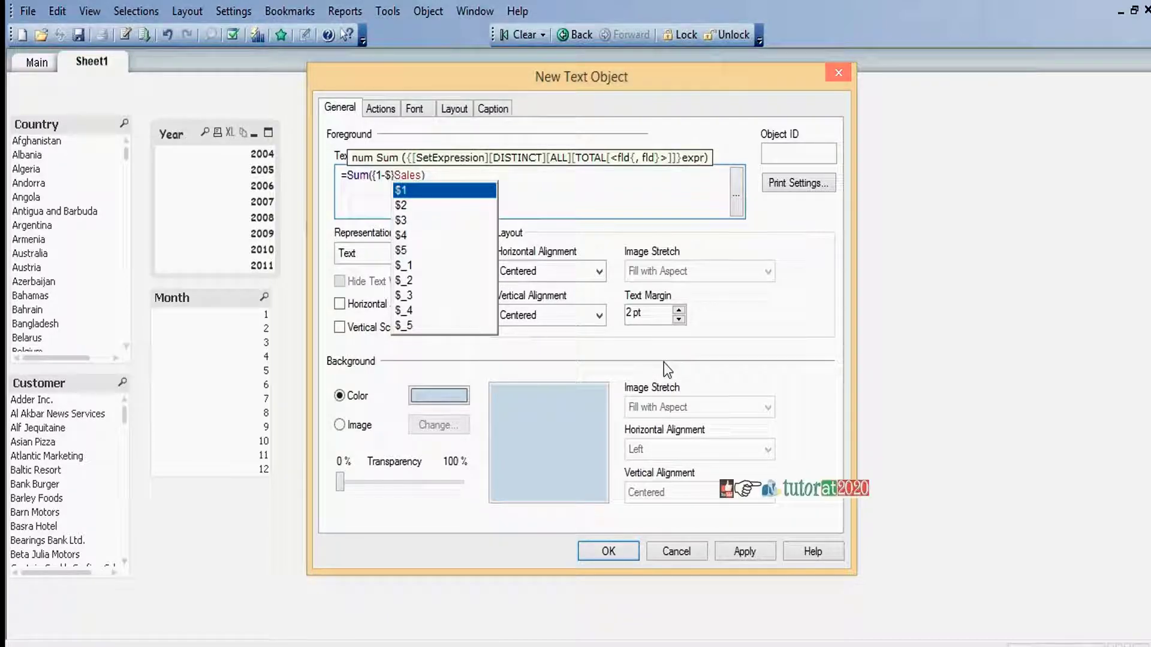
left_click(563, 195)
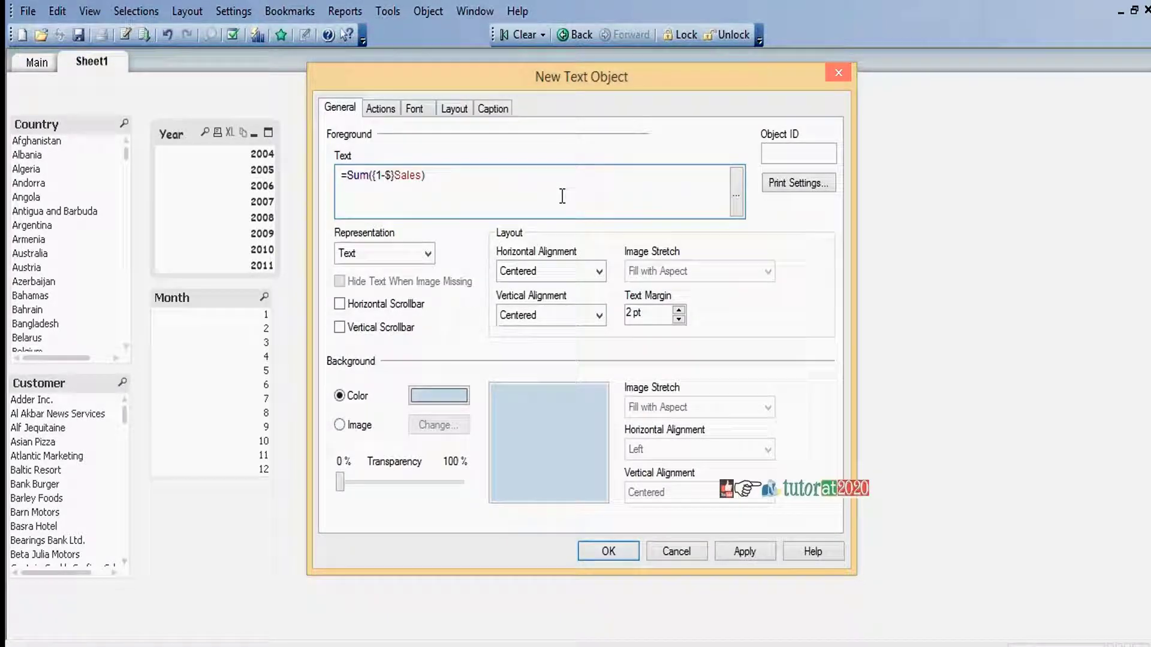
Show a caption titled "Excluded Sales" on the text object, and fit it at reduced height directly beneath the Sales $ object.
left_click(500, 111)
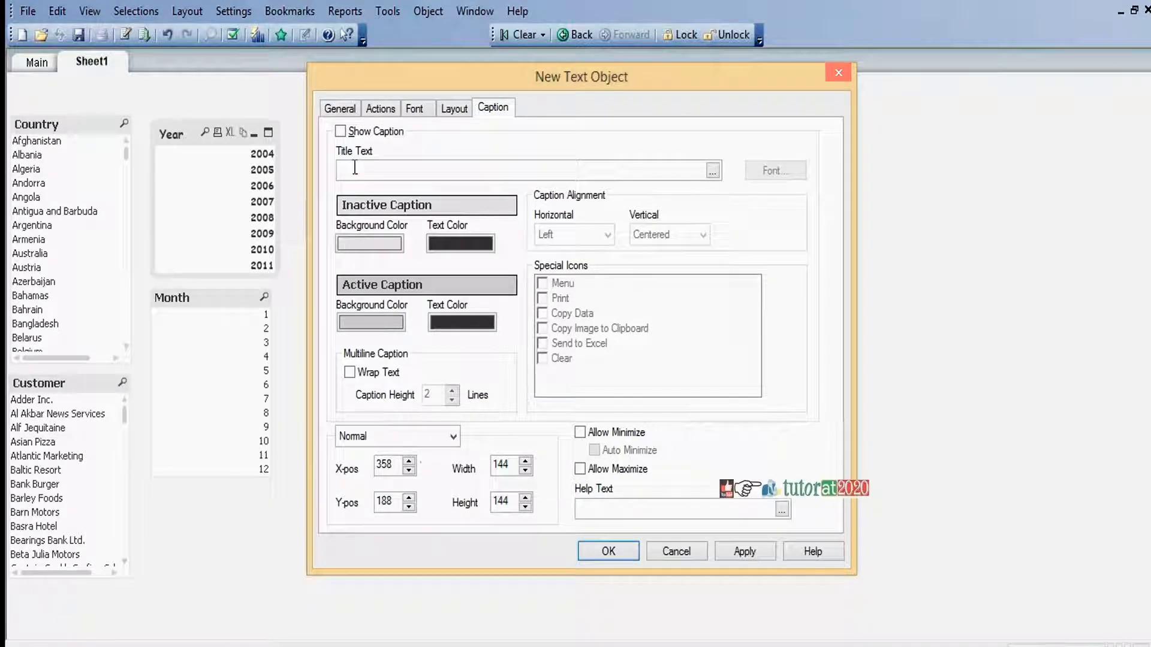
left_click(340, 132)
left_click(362, 175)
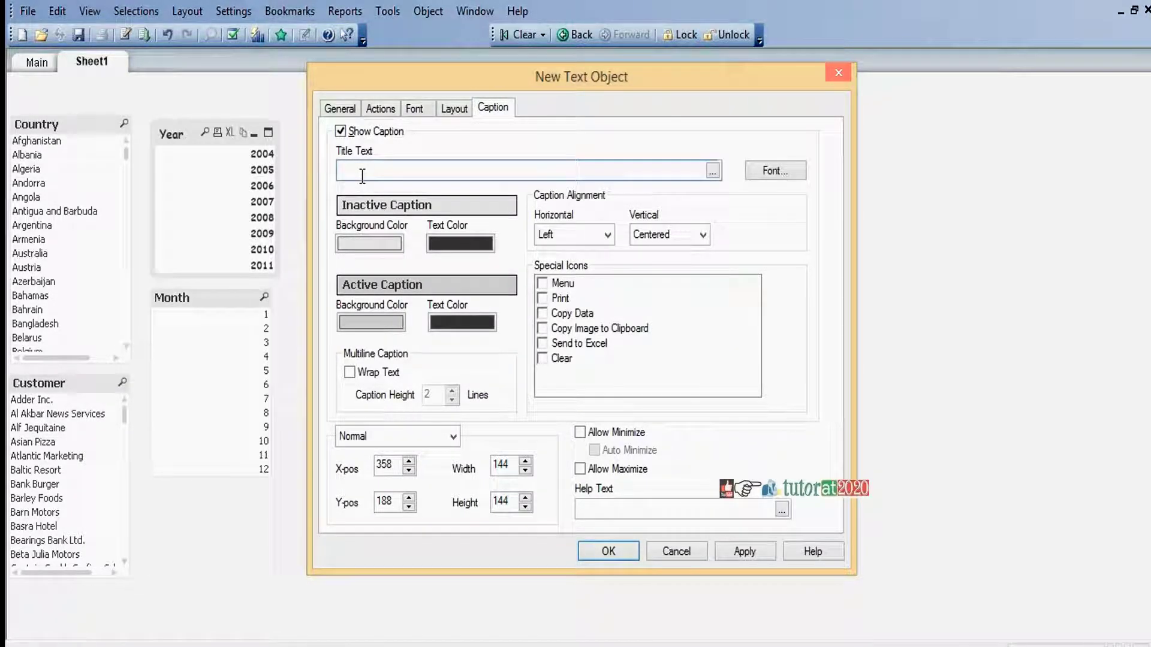
type("Excluded Sales")
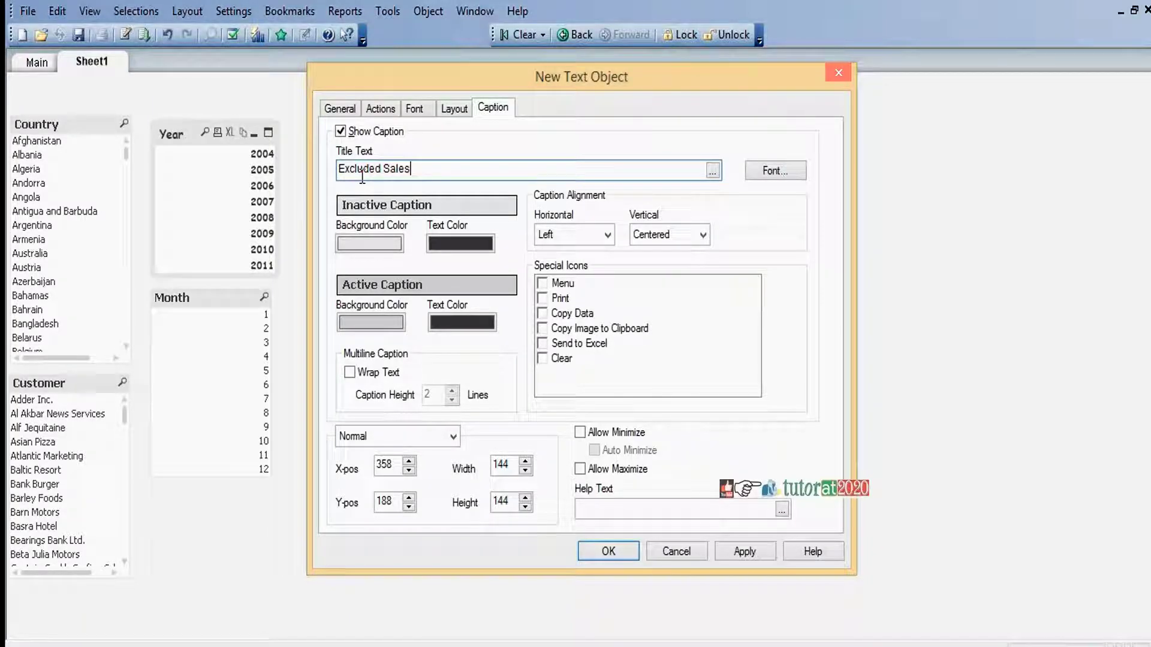
left_click(599, 555)
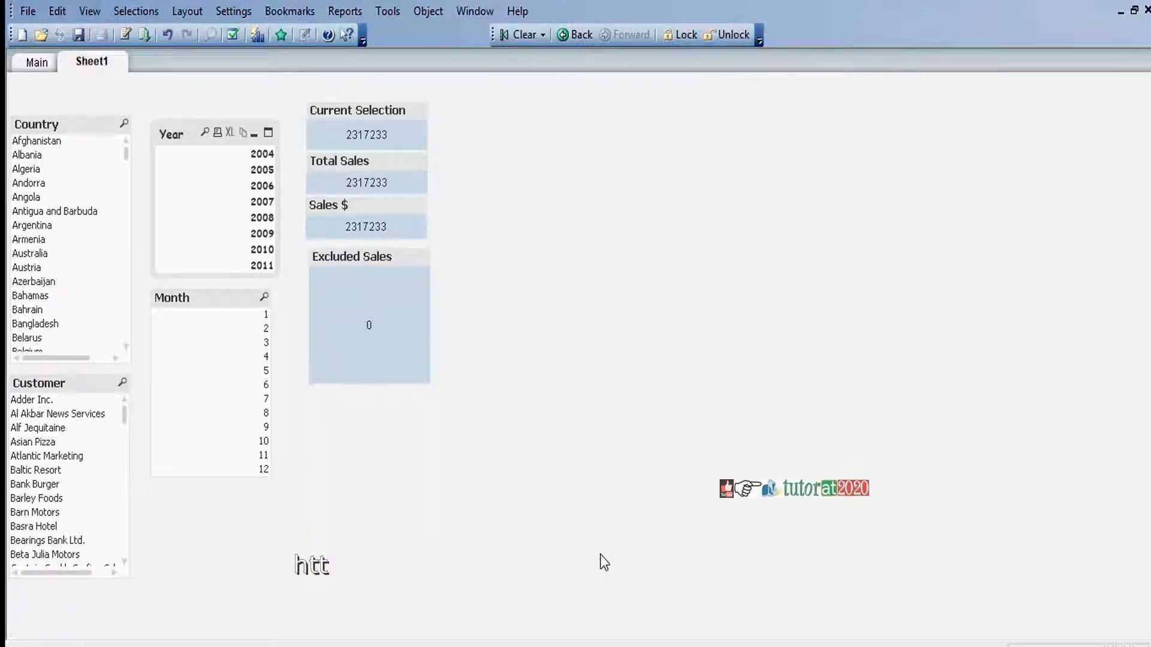
left_click_drag(380, 258, 376, 251)
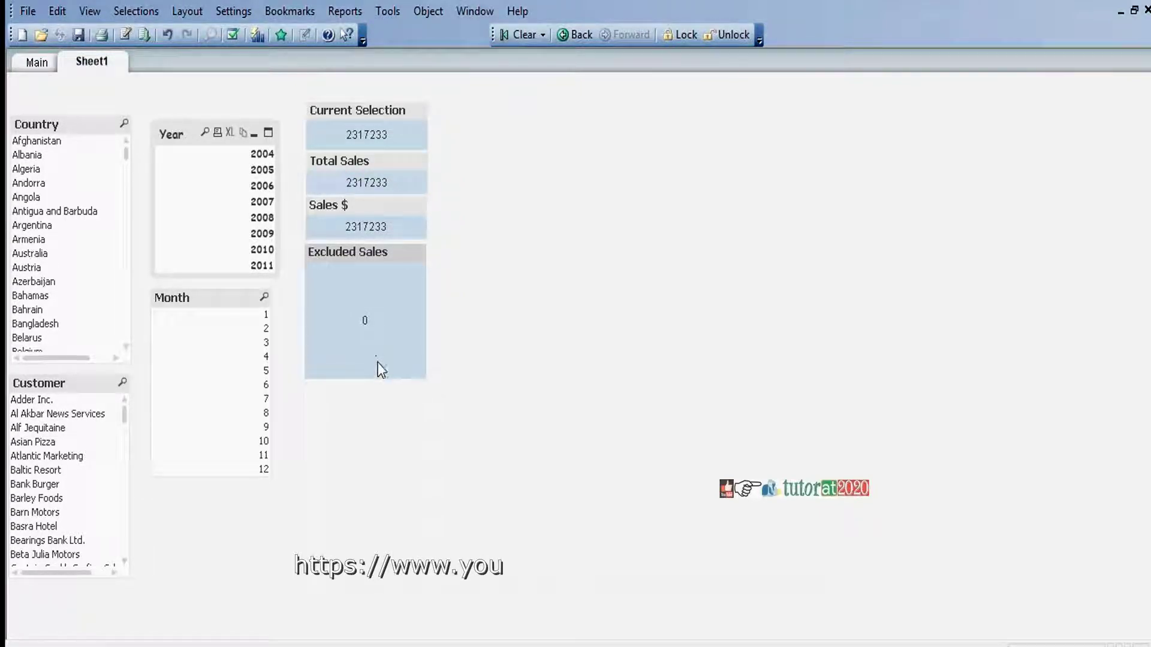
left_click_drag(373, 379, 377, 292)
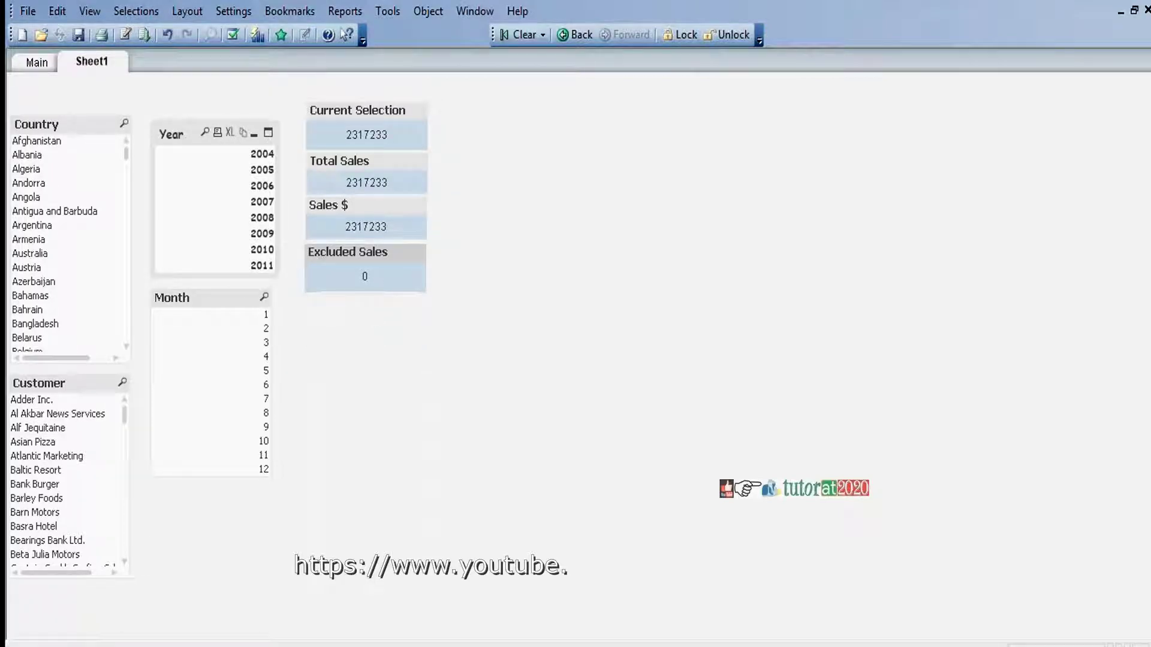
Check Excluded Sales for year 2011 by subtracting 623717 from 2317233 in Calculator, and clear the year selection.
left_click(263, 265)
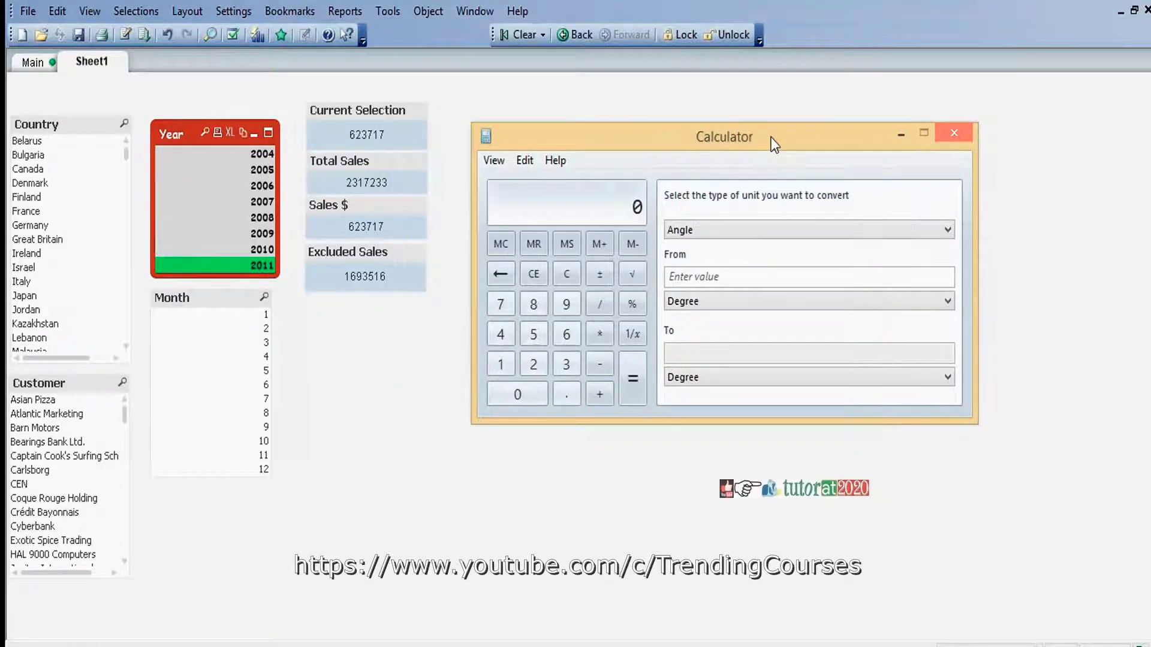
left_click_drag(770, 137, 773, 122)
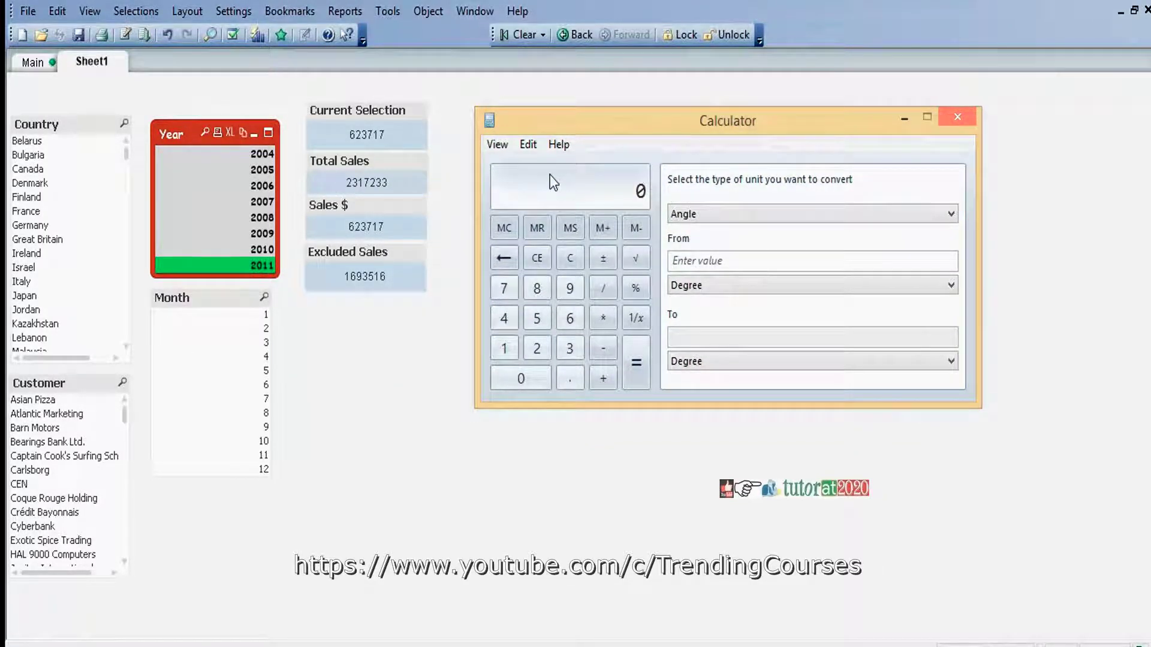
type("23172")
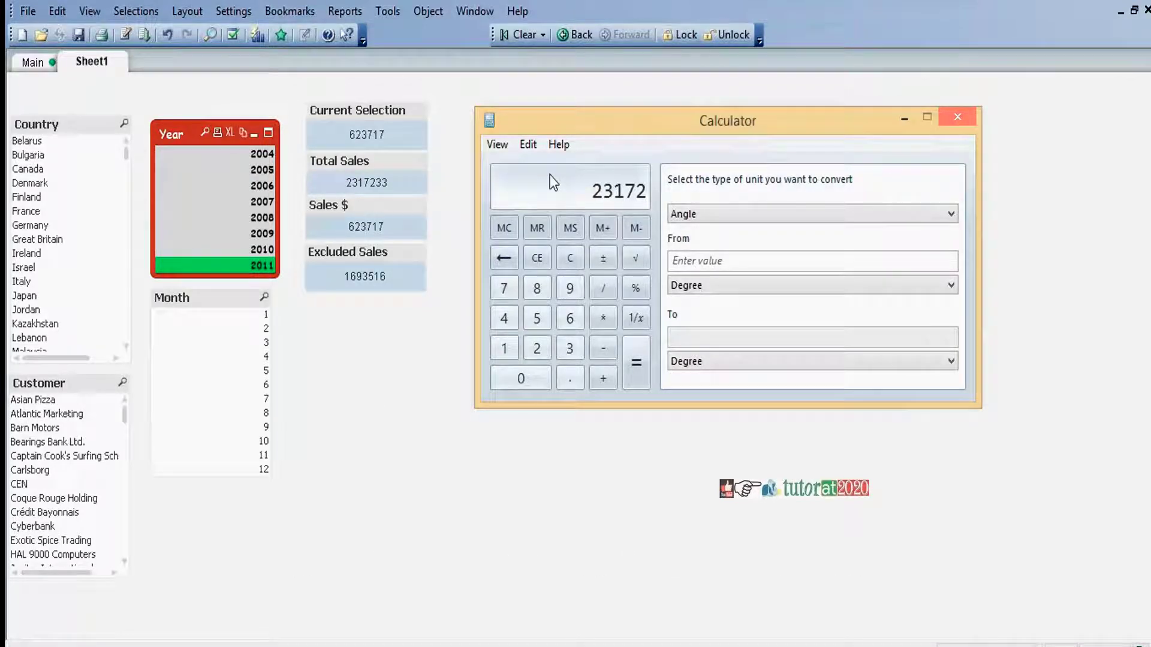
type("33")
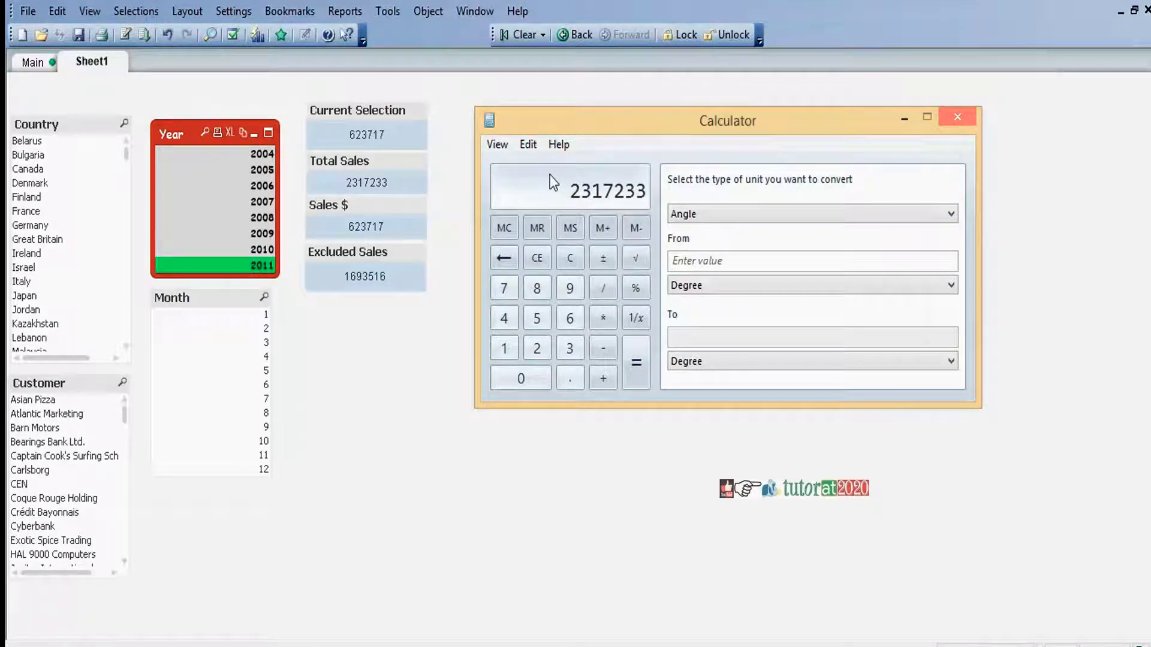
left_click(604, 347)
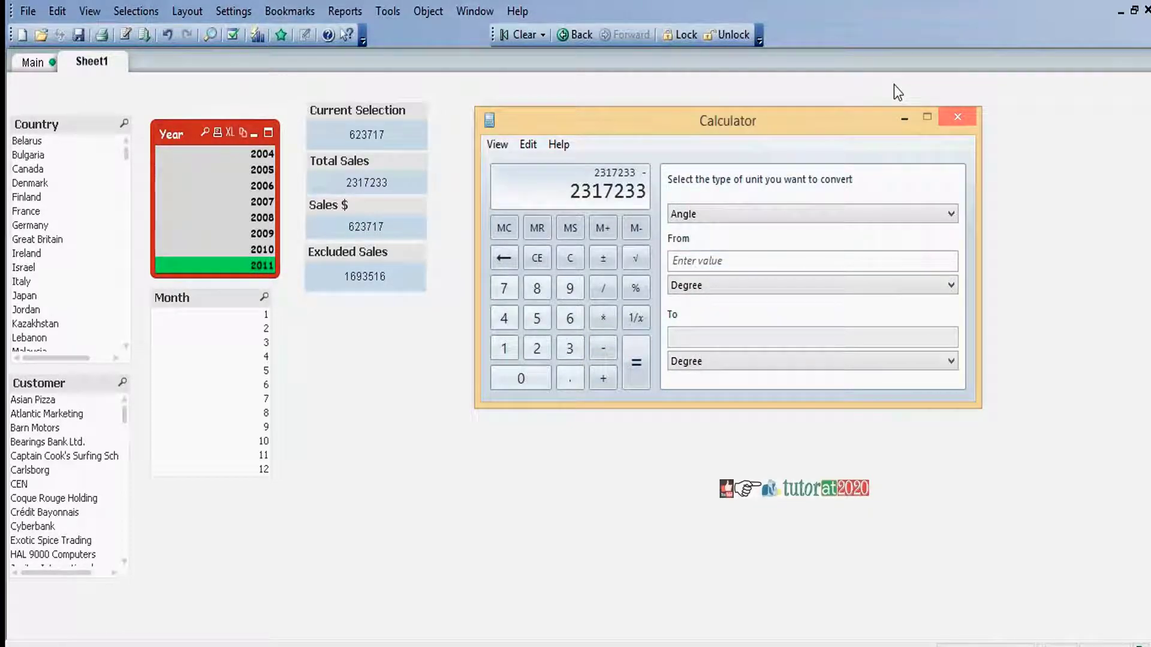
type("623717")
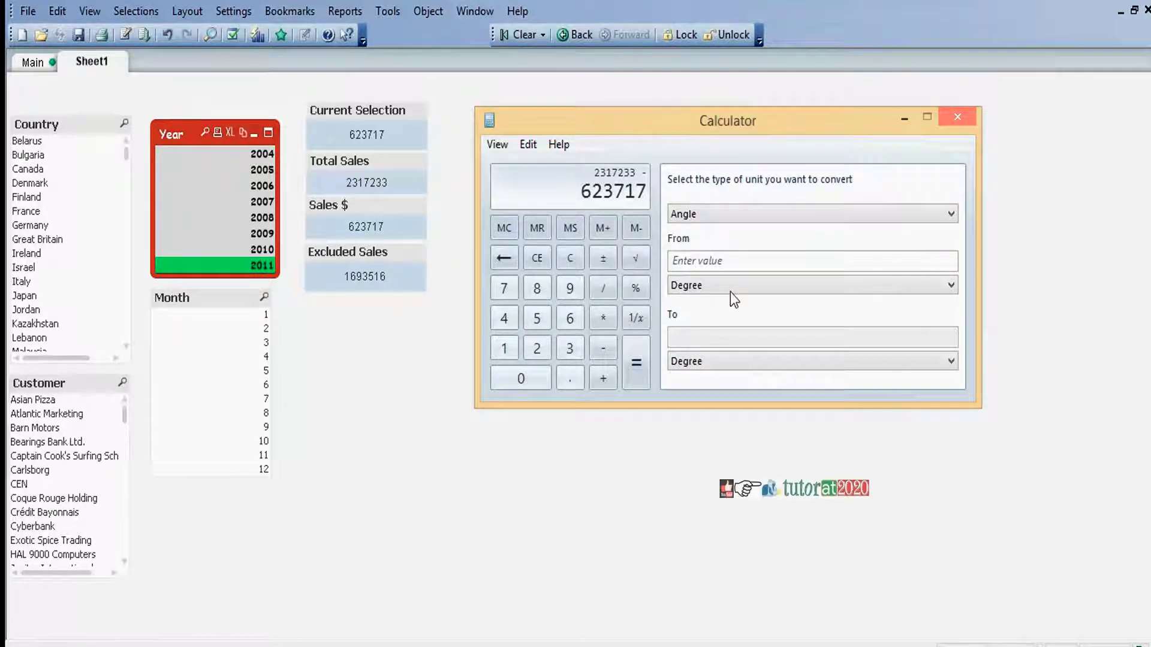
left_click(639, 366)
left_click(957, 118)
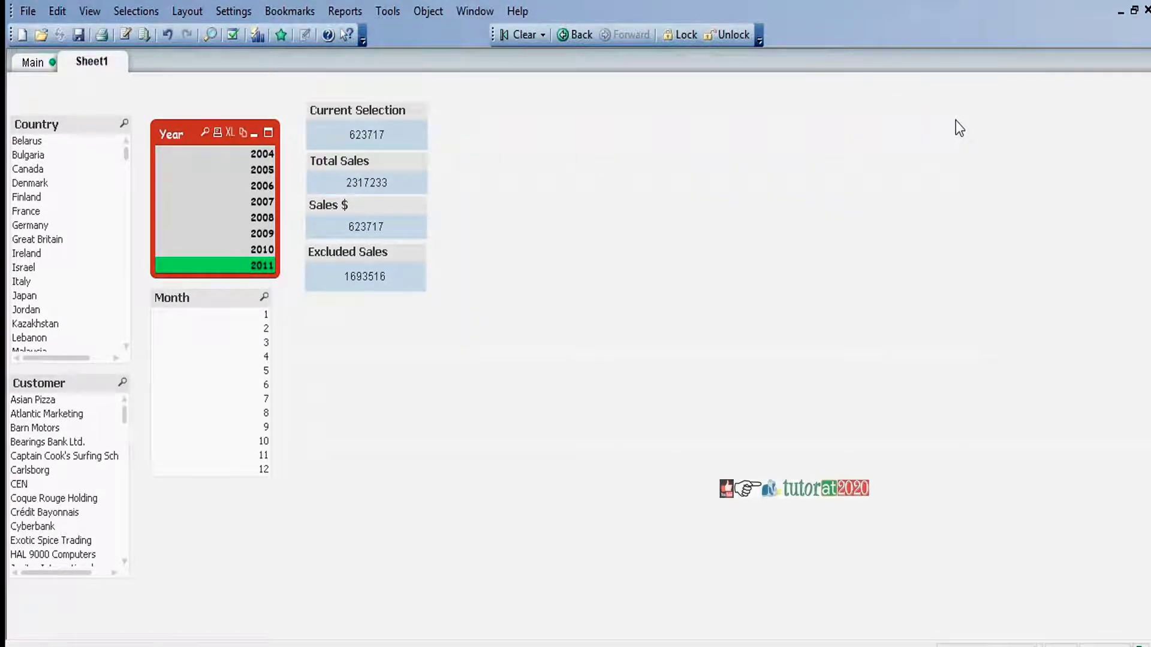
left_click(519, 36)
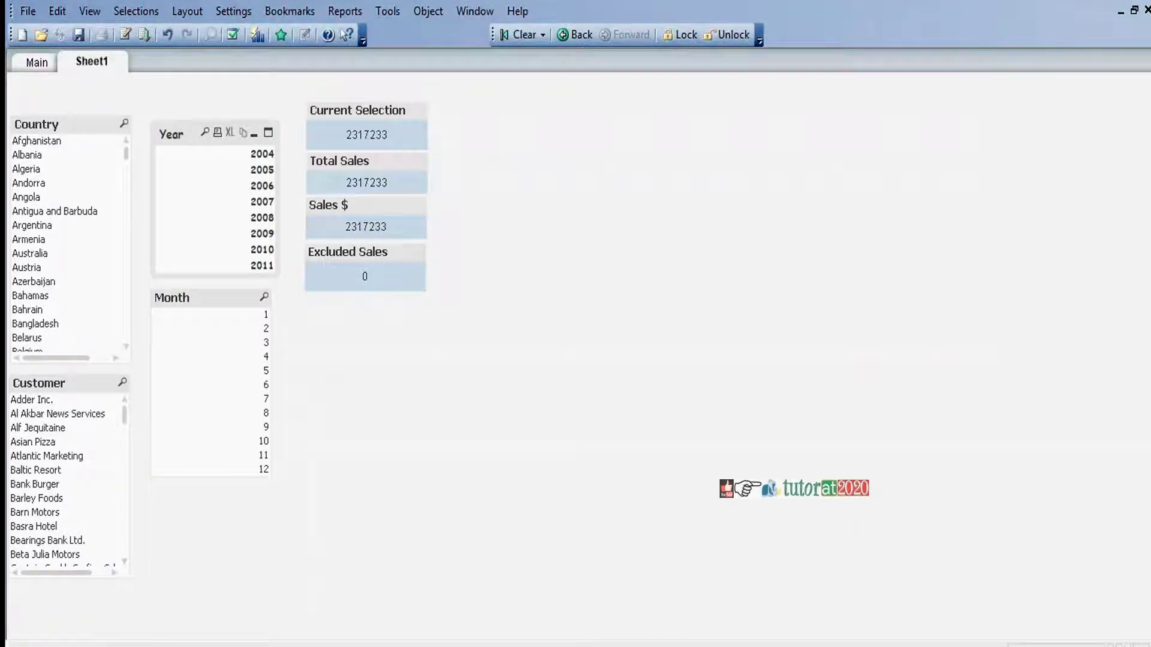
Start another text object on Sheet1 with the expression =Sum({$<>}Sales), leaving the set modifier empty.
right_click(309, 306)
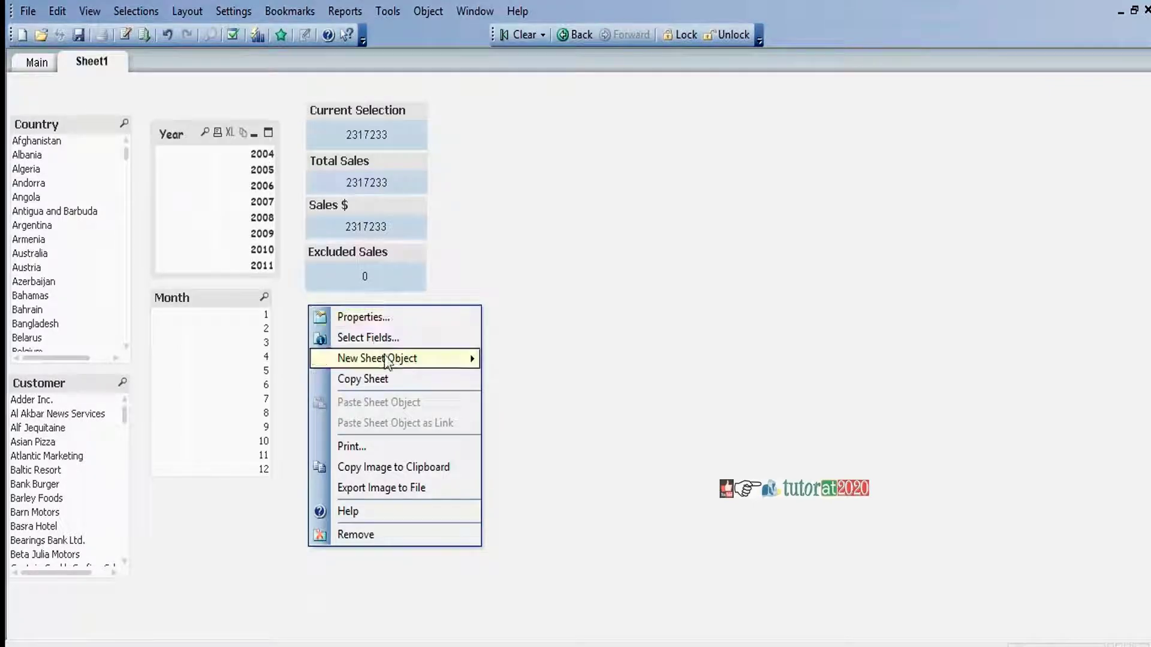
mouse_move(390, 358)
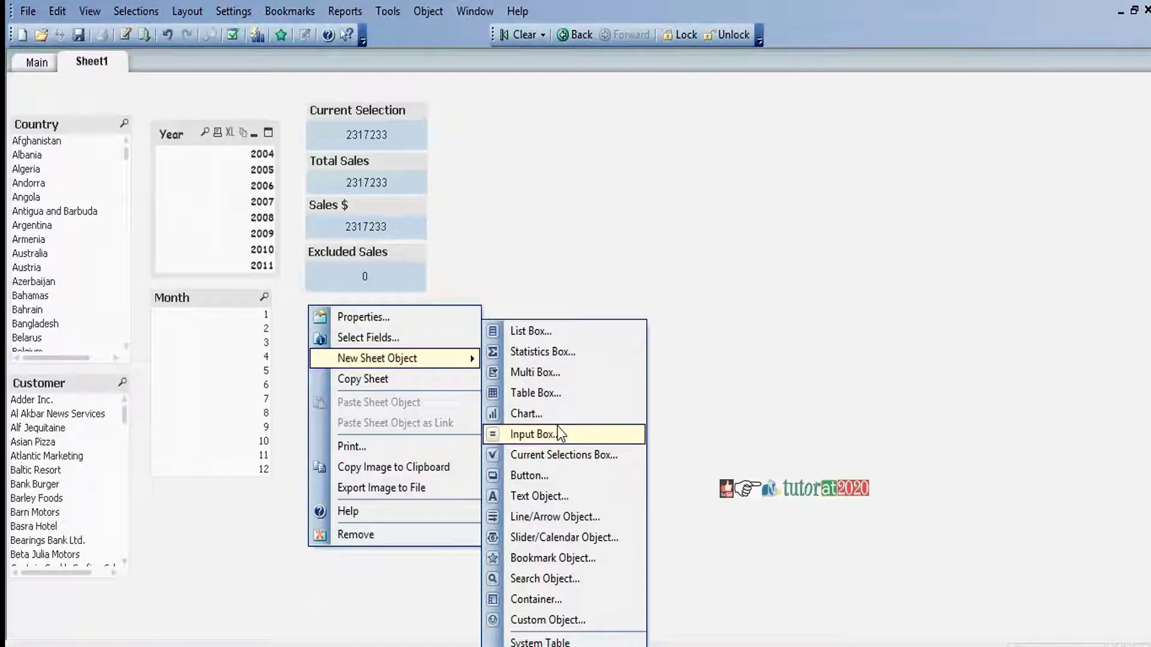
left_click(539, 496)
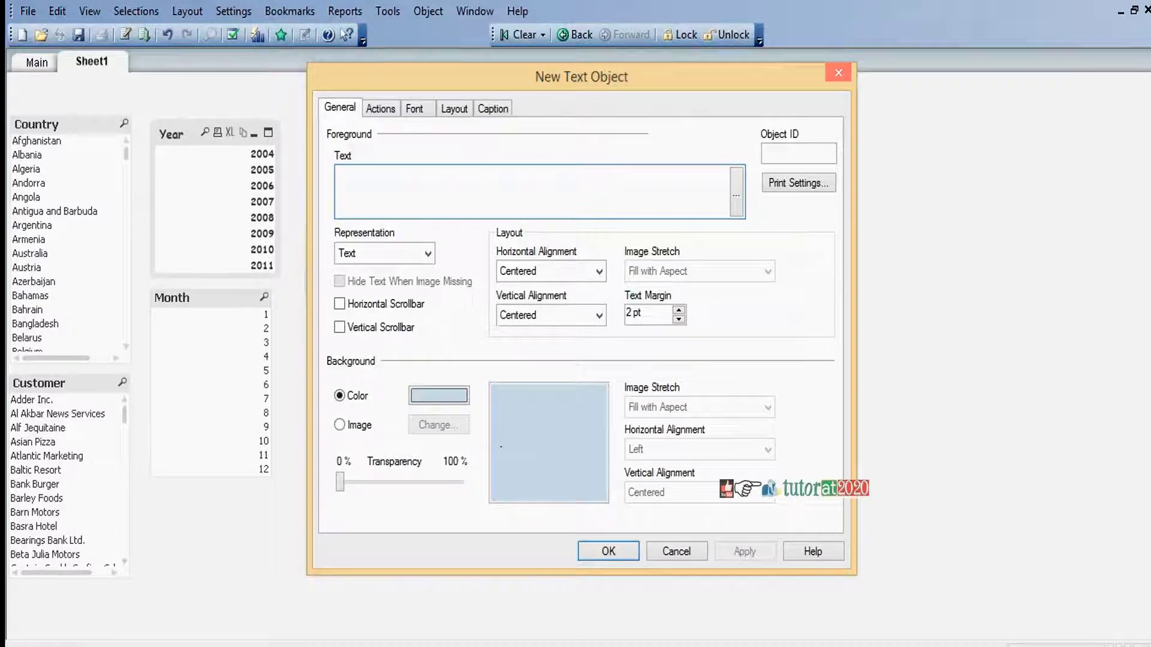
type("=Sum")
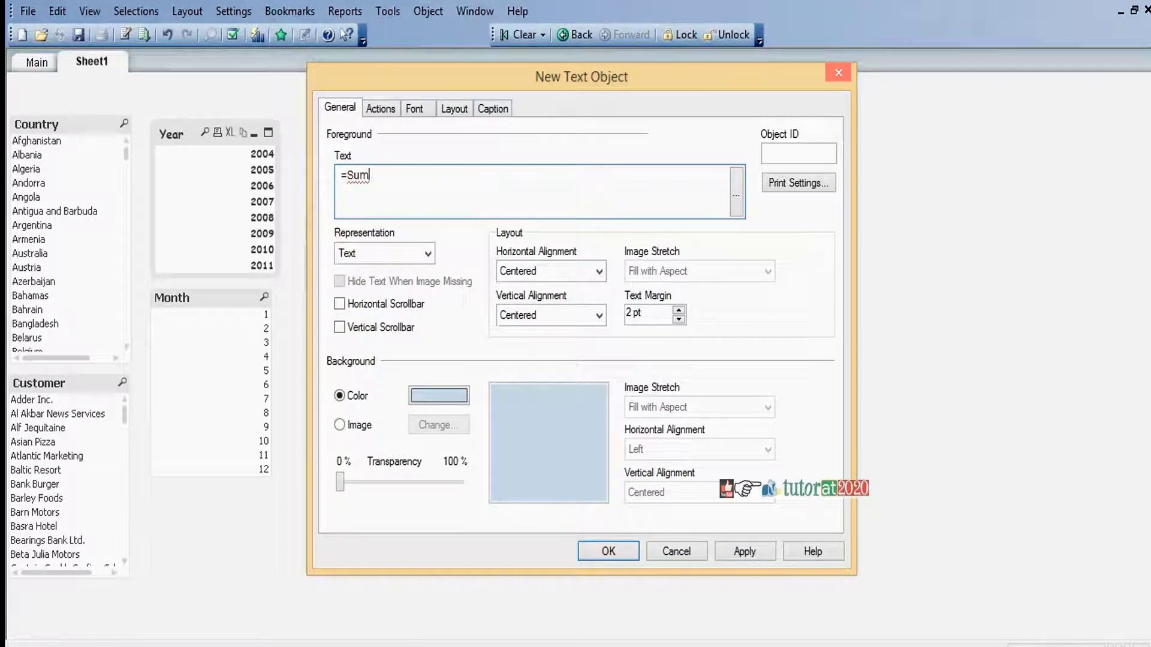
type("(Sa")
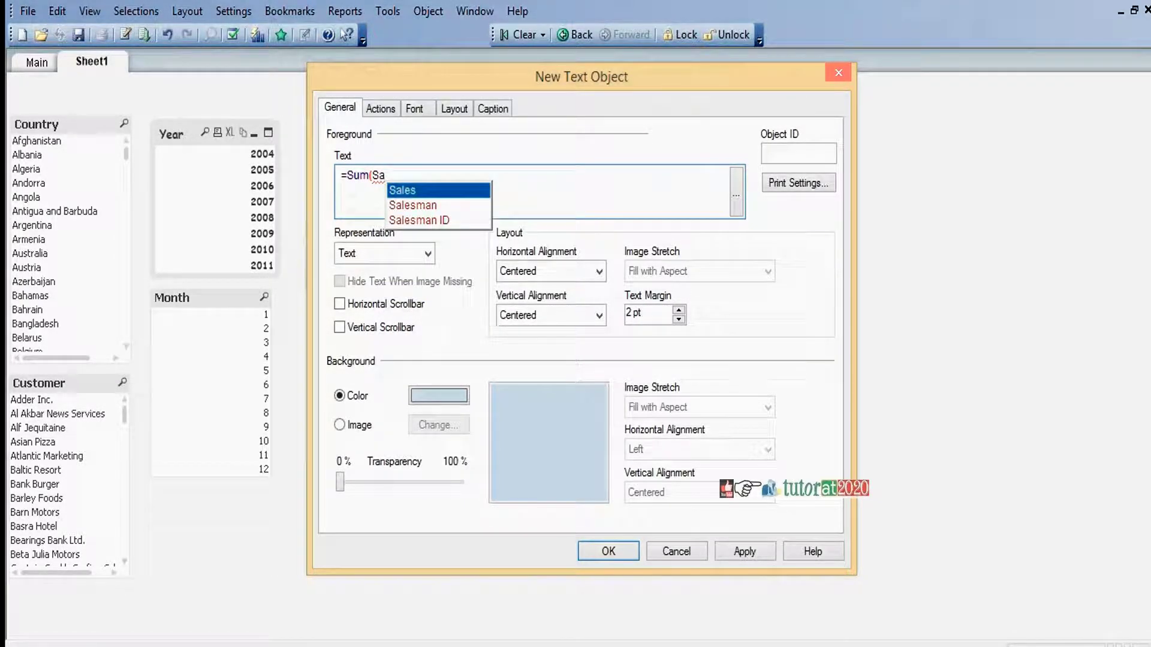
key("Return")
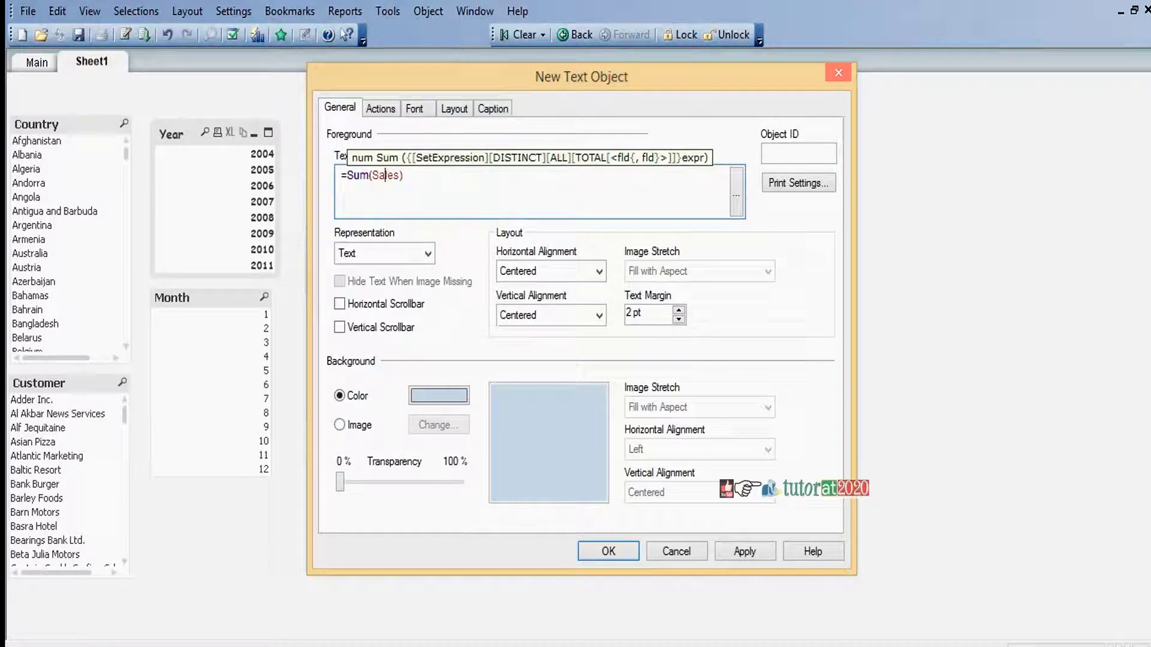
left_click(374, 175)
type("{")
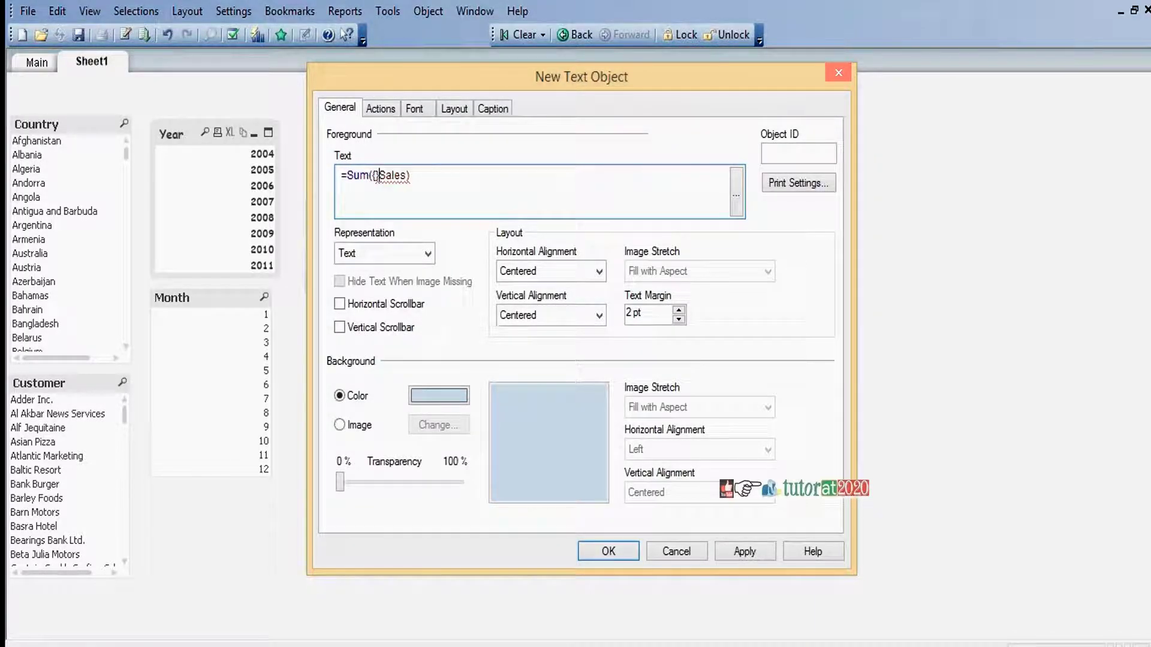
type("$<>}")
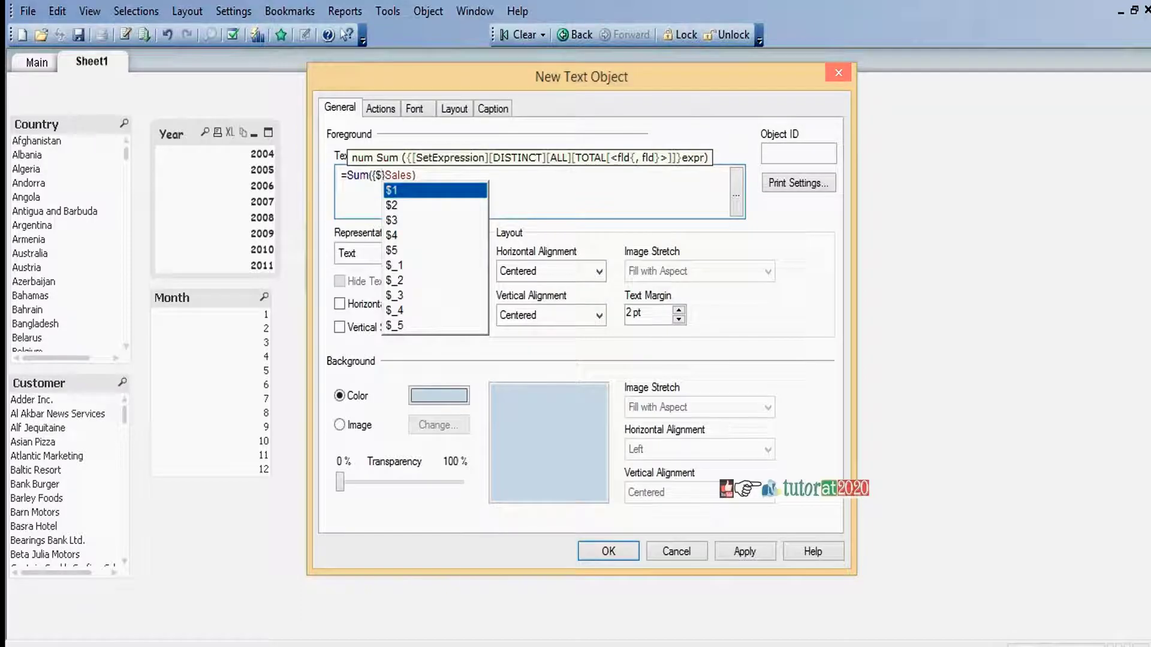
Add the modifier Year={2010} to the set expression so the text reads =Sum({$<Year={2010}>}Sales).
left_click(388, 175)
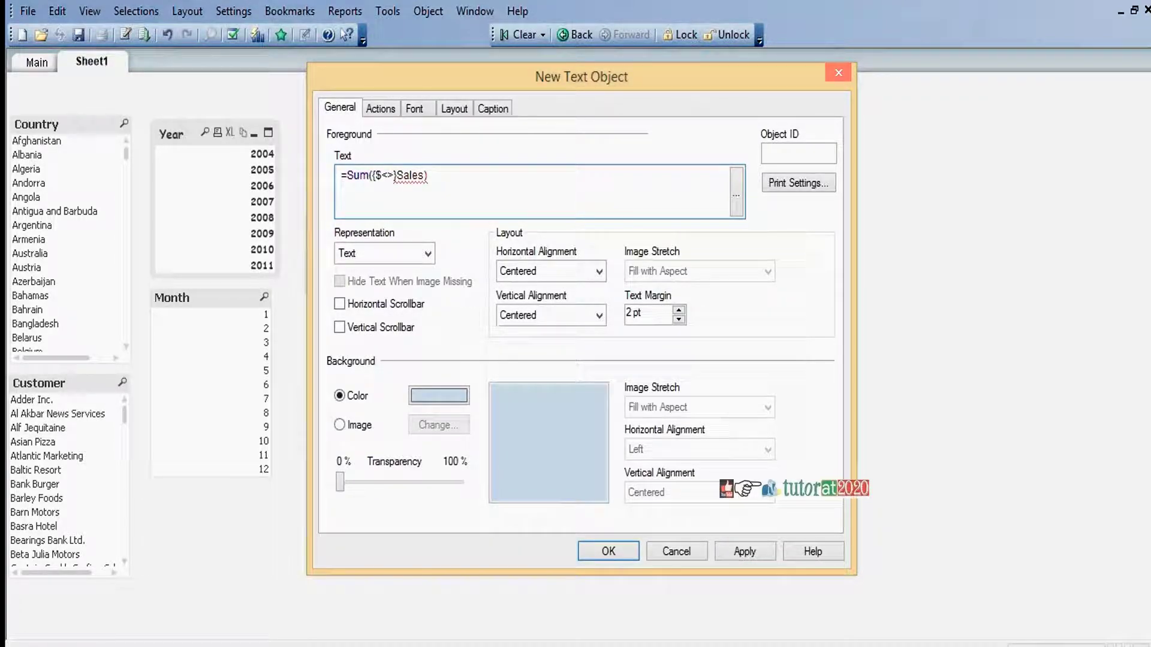
type("Y")
key("Return")
type("=")
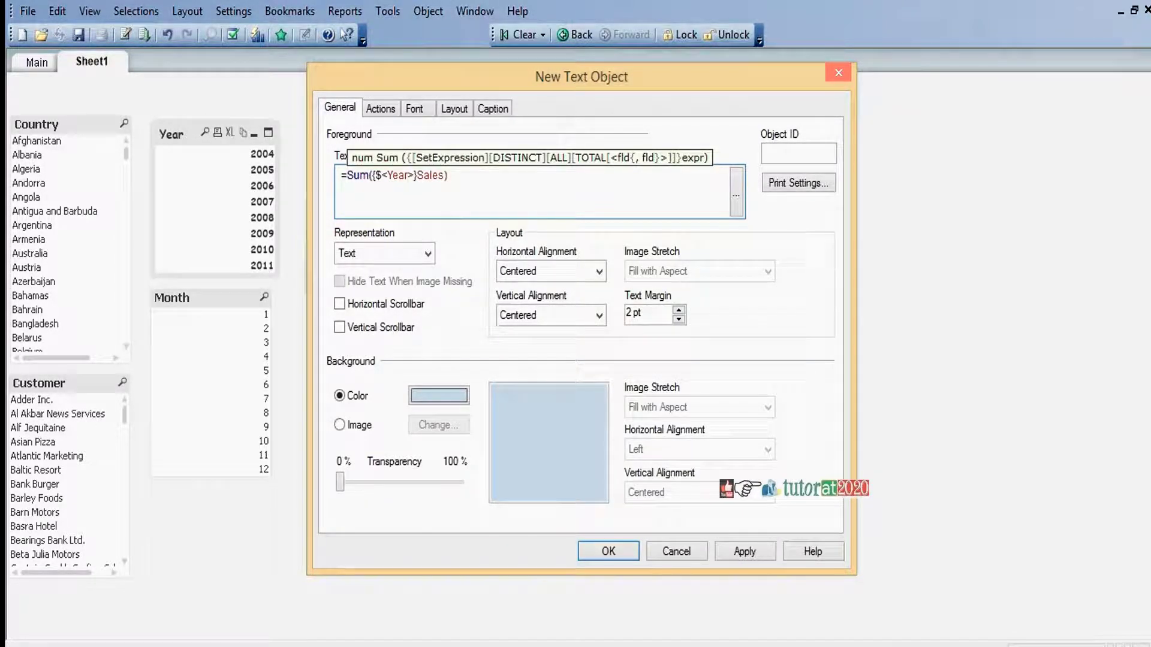
type("{}")
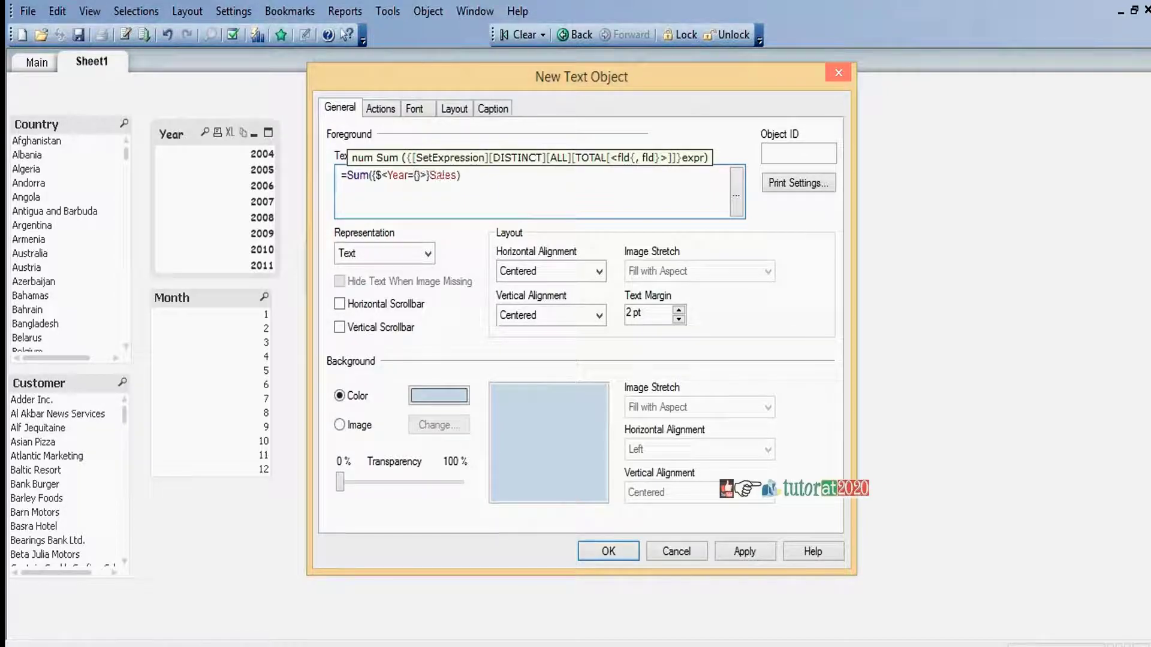
key("Left")
type("2010")
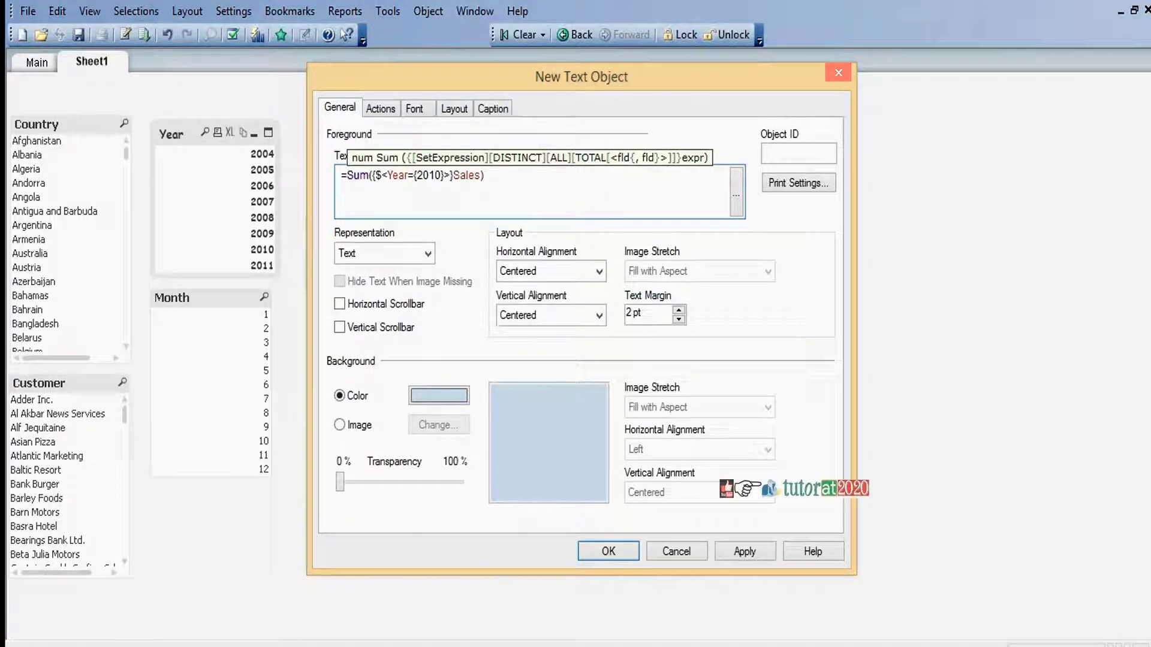
Show a caption titled "Sales 2010" on the text object, and fit it at reduced height directly beneath Excluded Sales.
left_click(493, 109)
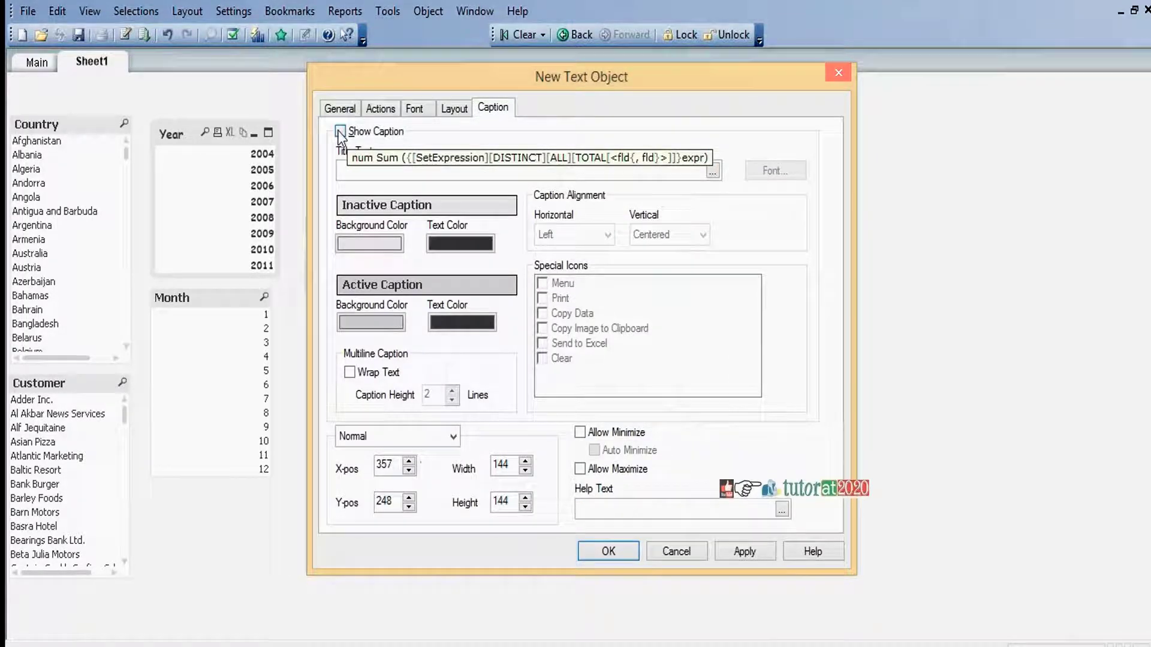
left_click(340, 132)
left_click(361, 172)
type("S")
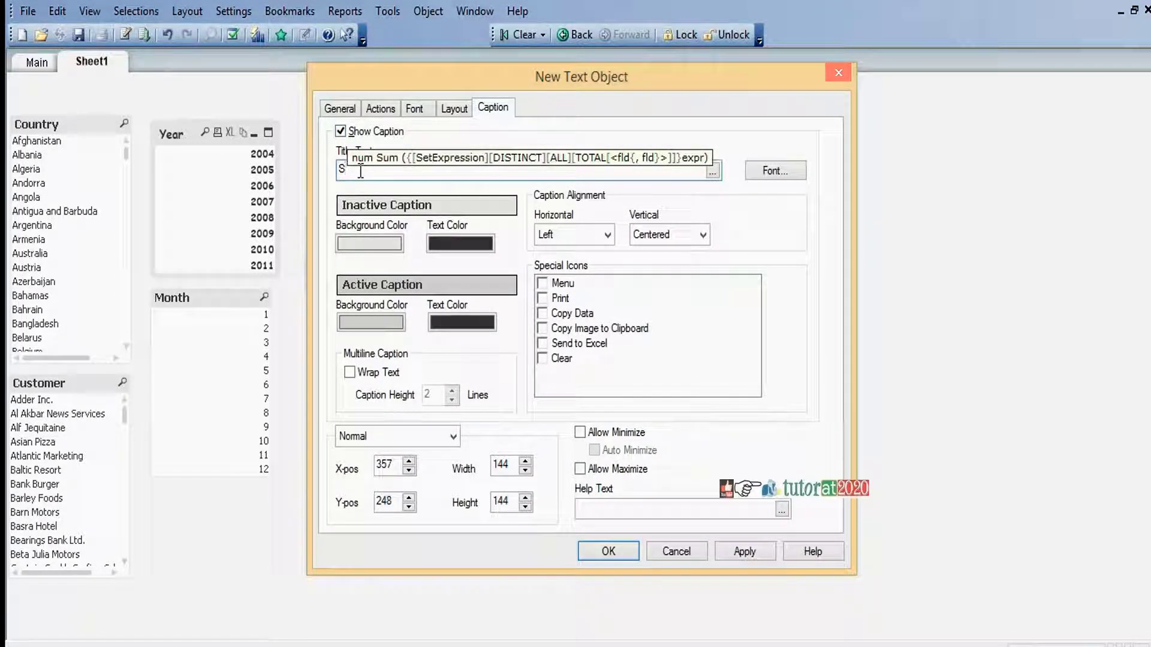
type("ales 2010")
left_click(609, 552)
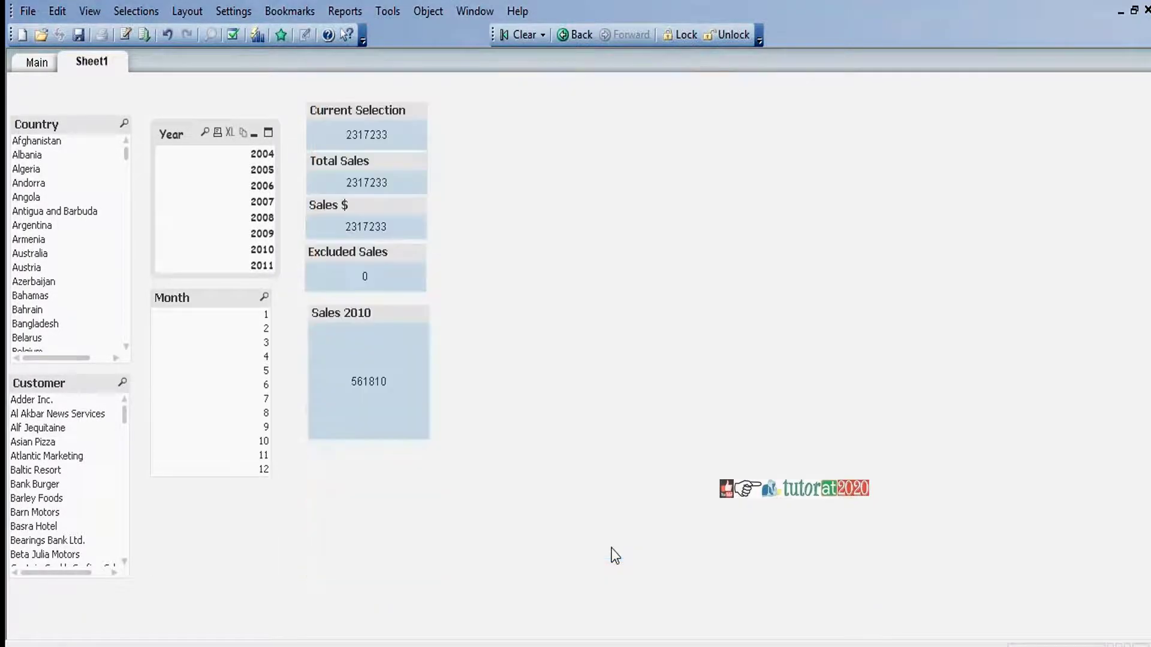
left_click_drag(364, 314, 361, 304)
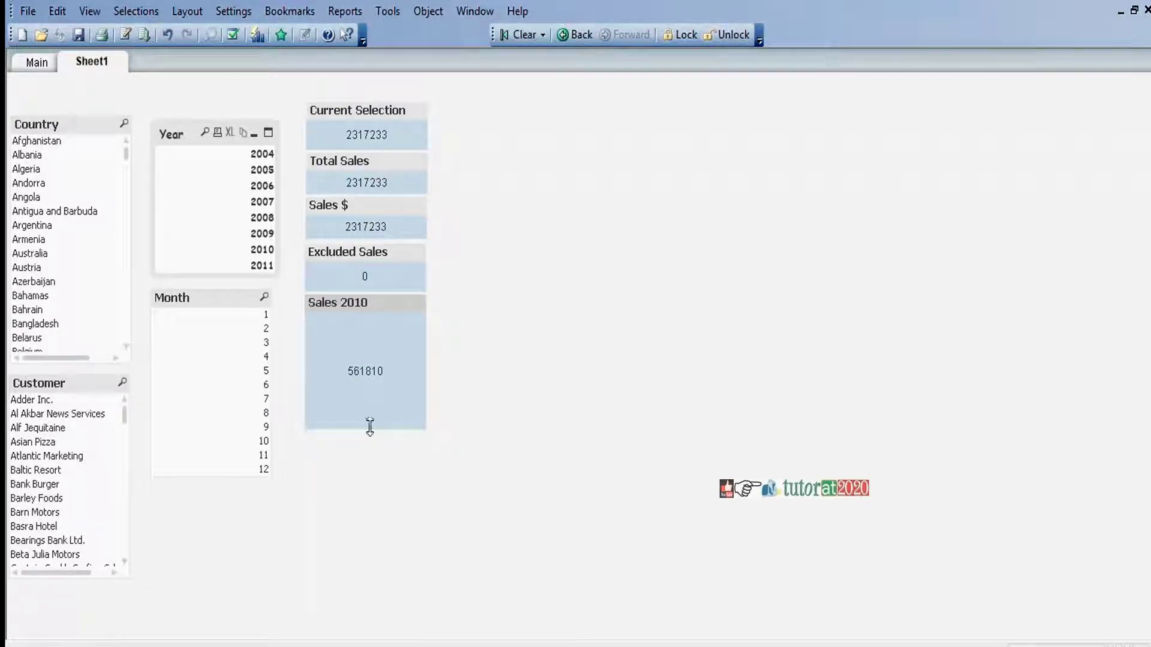
left_click_drag(368, 426, 376, 340)
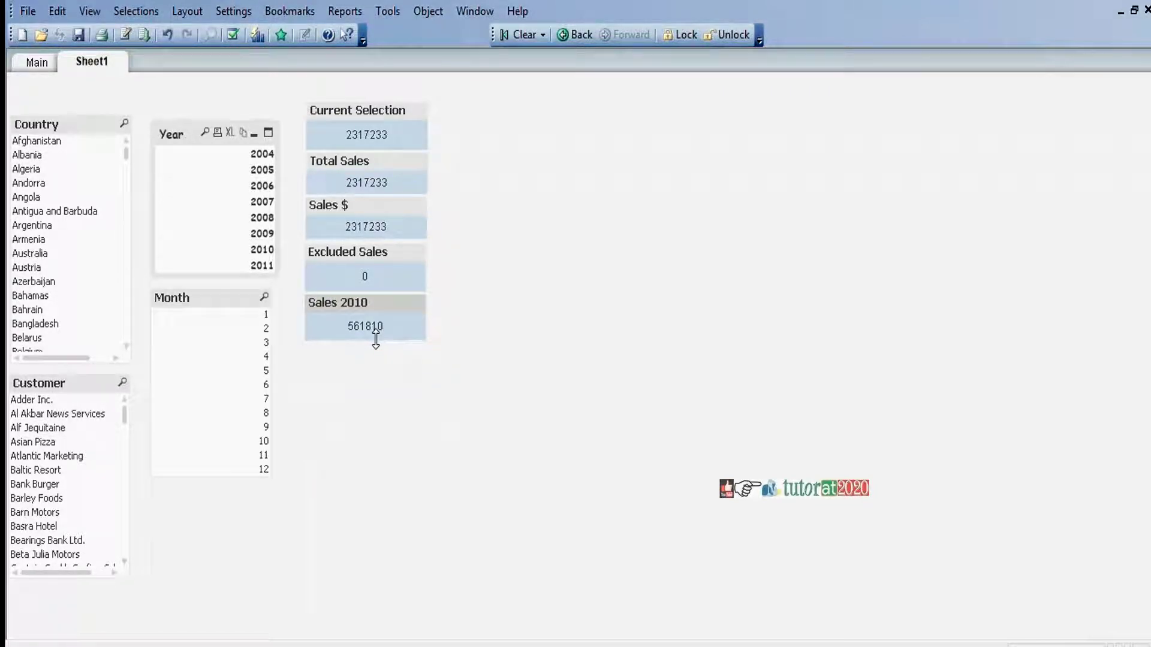
Select 2010, 2006 and other single years up to 2011 in the Year list box to compare Sales 2010 with the current selection.
left_click(258, 249)
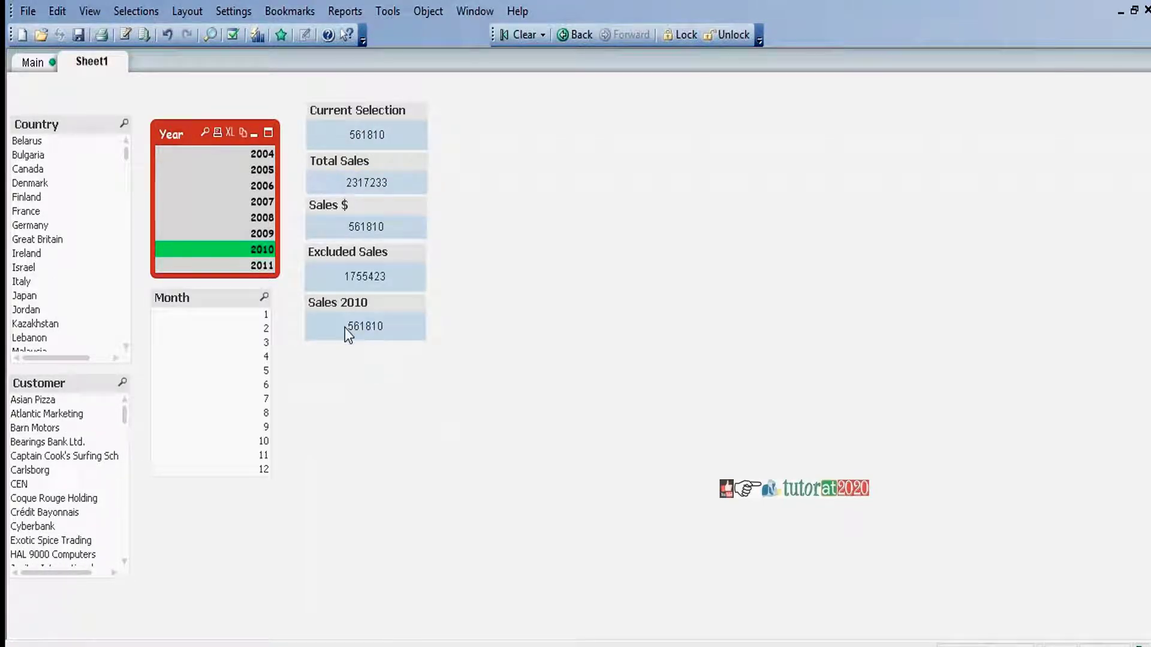
left_click(246, 186)
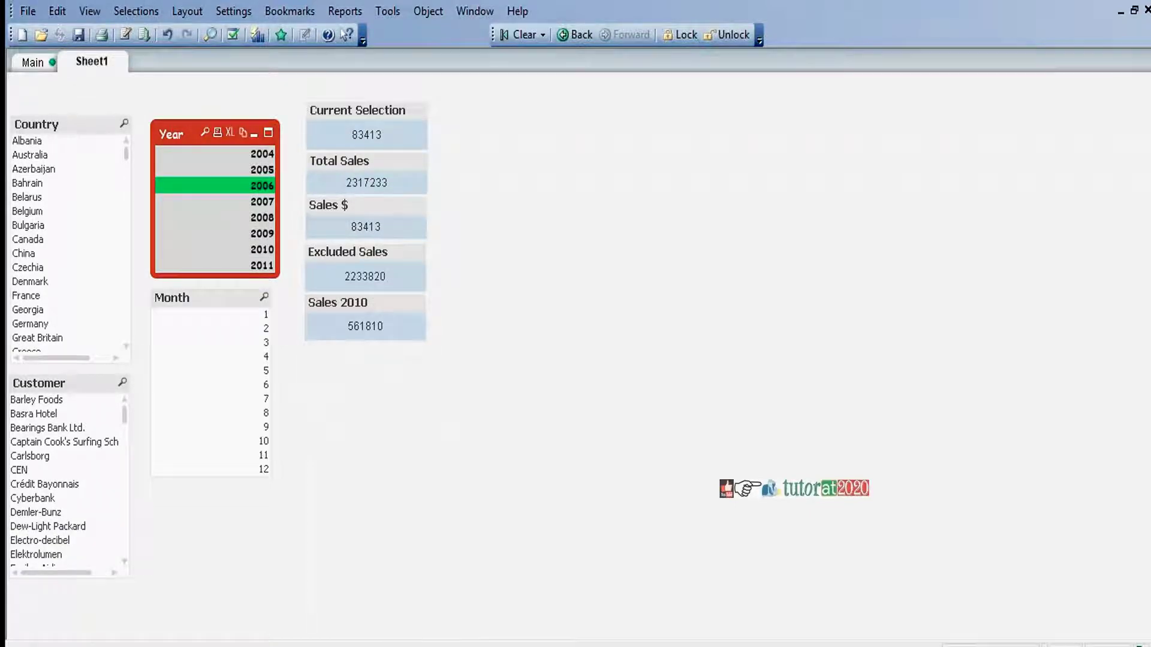
key("Up")
key("Up")
key("Down")
key("Down")
key("Down")
key("Down")
key("Down")
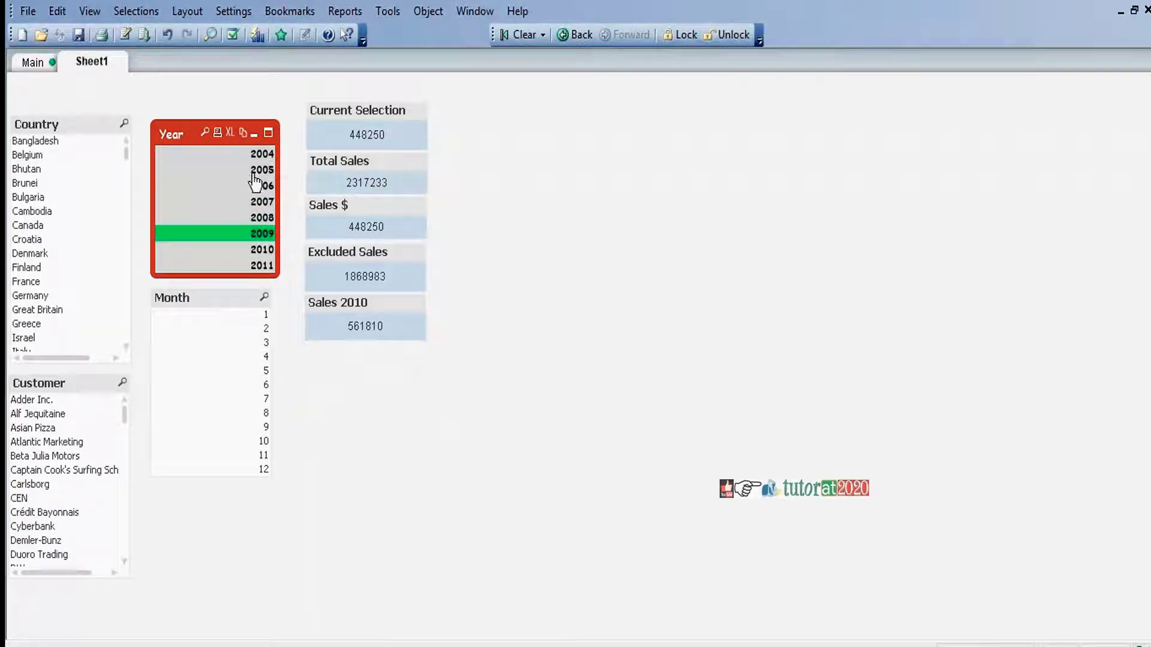
key("Up")
key("Up")
key("Up")
key("Up")
key("Down")
key("Down")
key("Down")
key("Down")
key("Down")
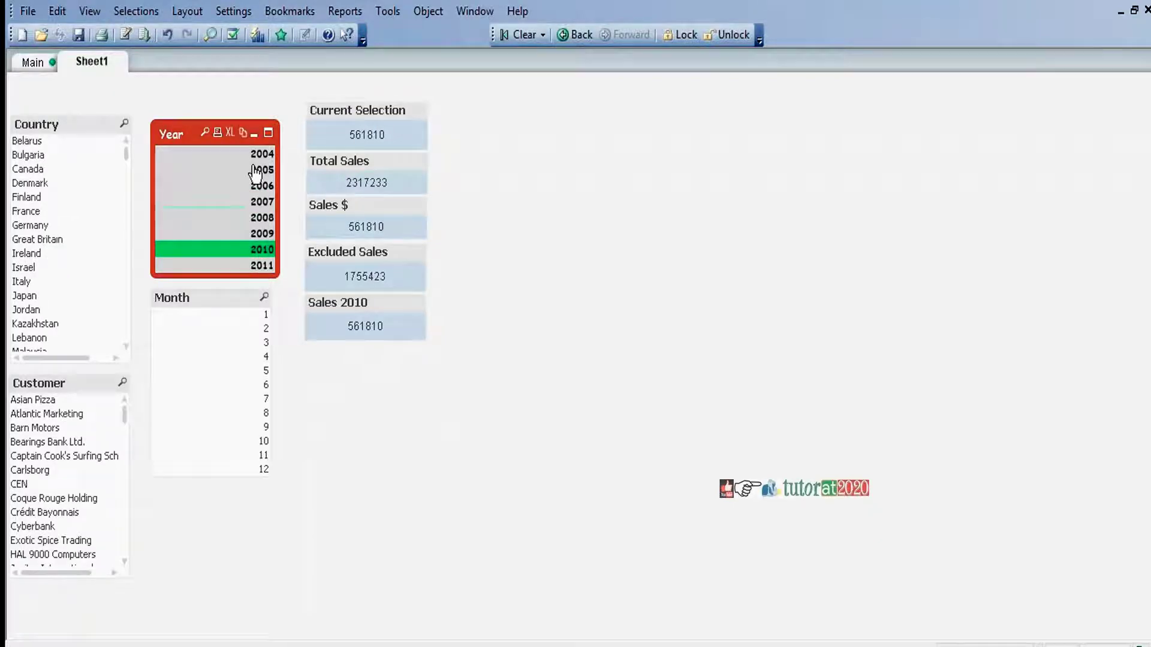
key("Up")
key("Up")
key("Up")
key("Up")
key("Up")
key("Down")
key("Down")
key("Down")
key("Down")
key("Down")
left_click(254, 170)
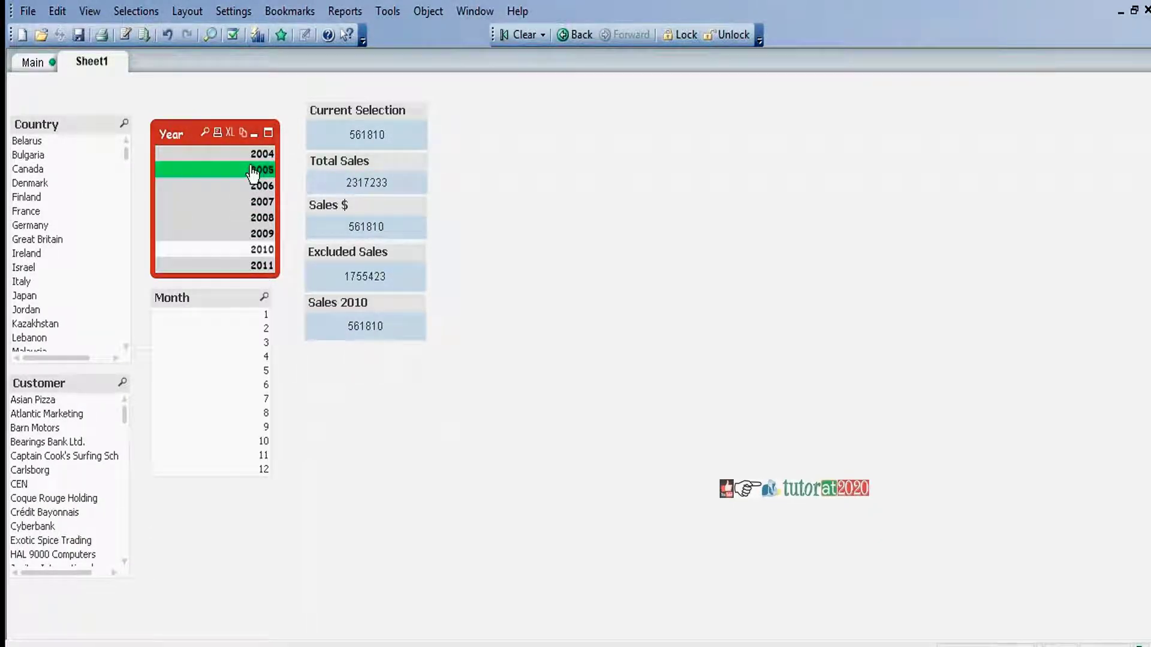
left_click(256, 219)
key("Down")
key("Down")
key("Down")
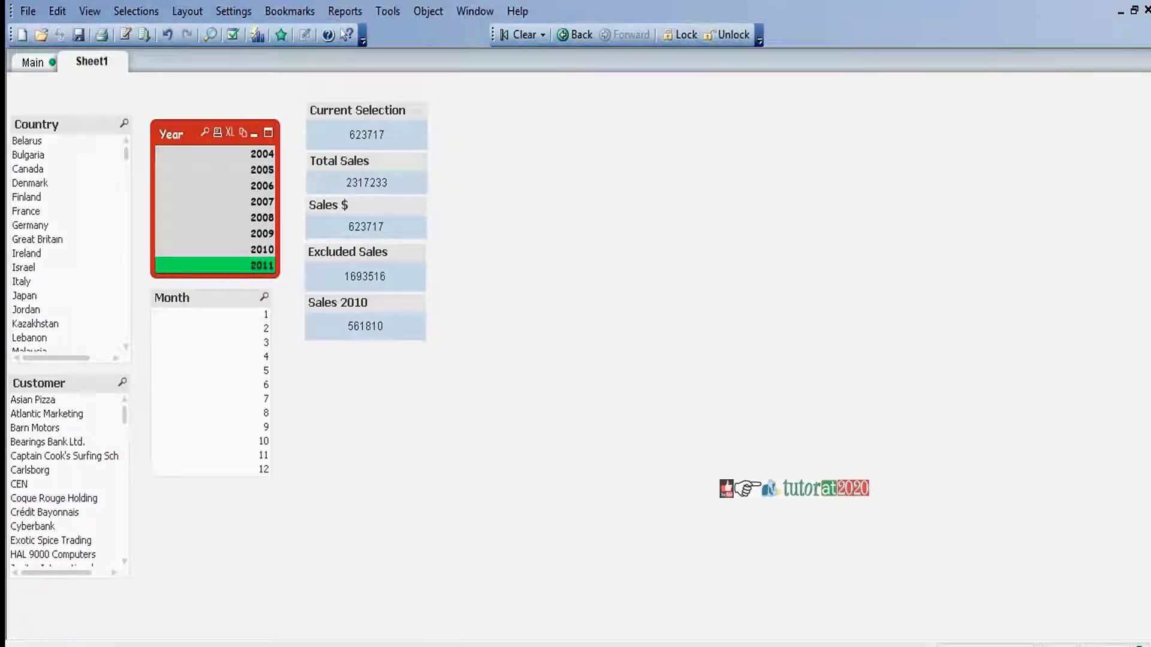
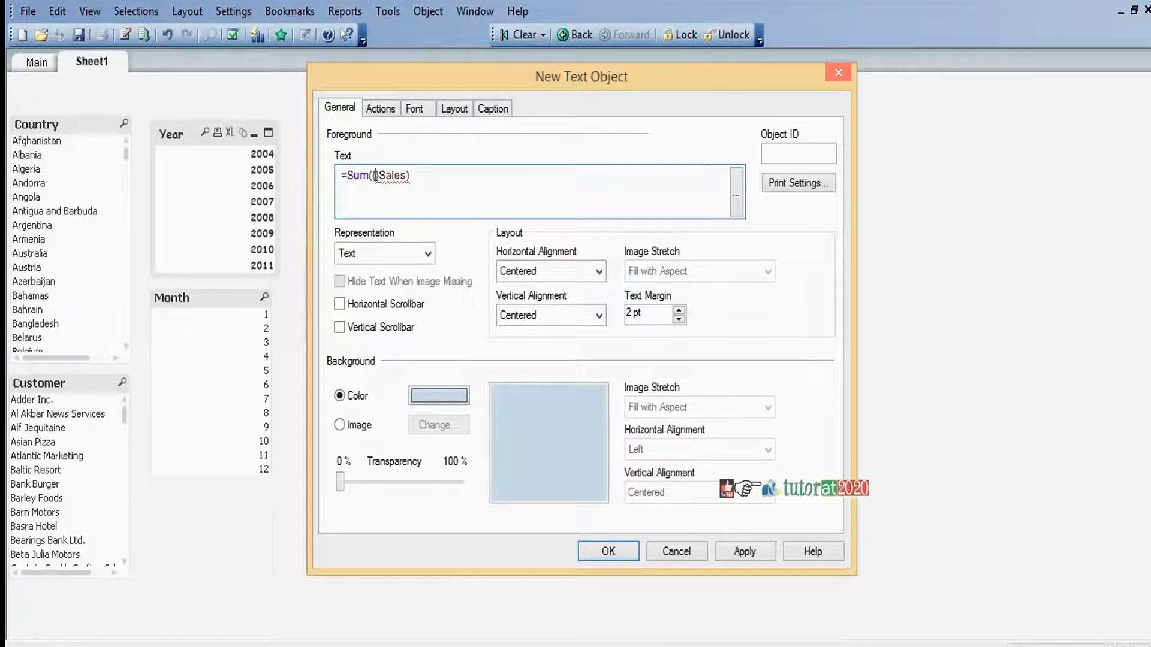
Complete the new text object's set expression with identifier 1 and a 2010 year modifier, so it reads =Sum({1<Year={2010}>}Sales).
type("1<>")
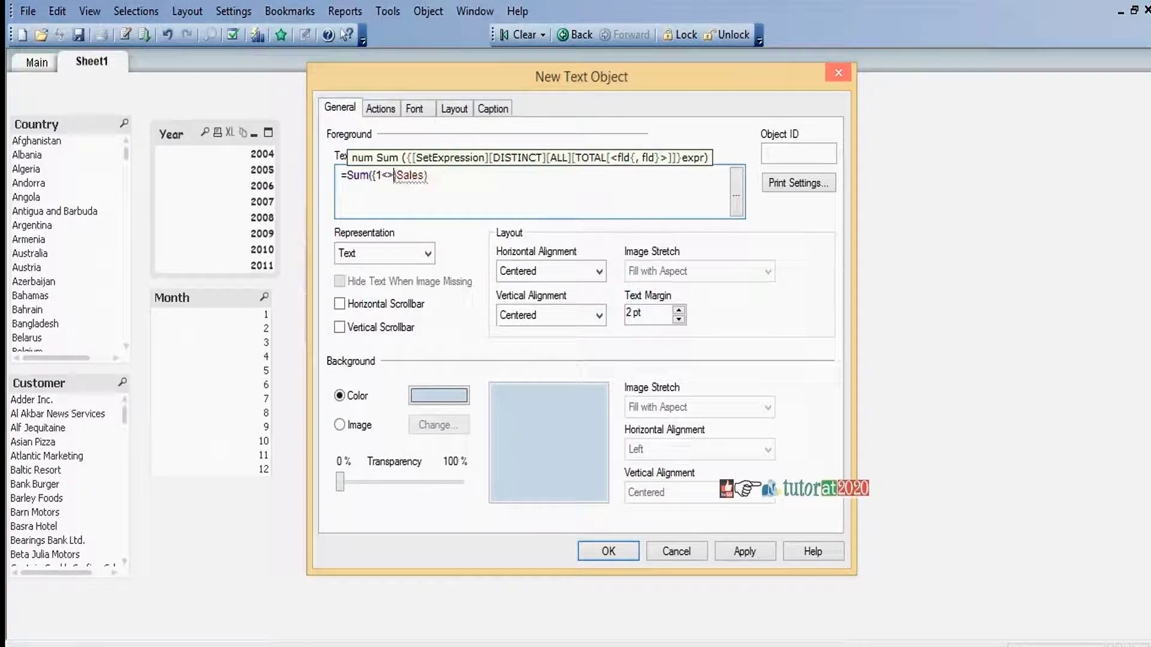
type("}")
key("Escape")
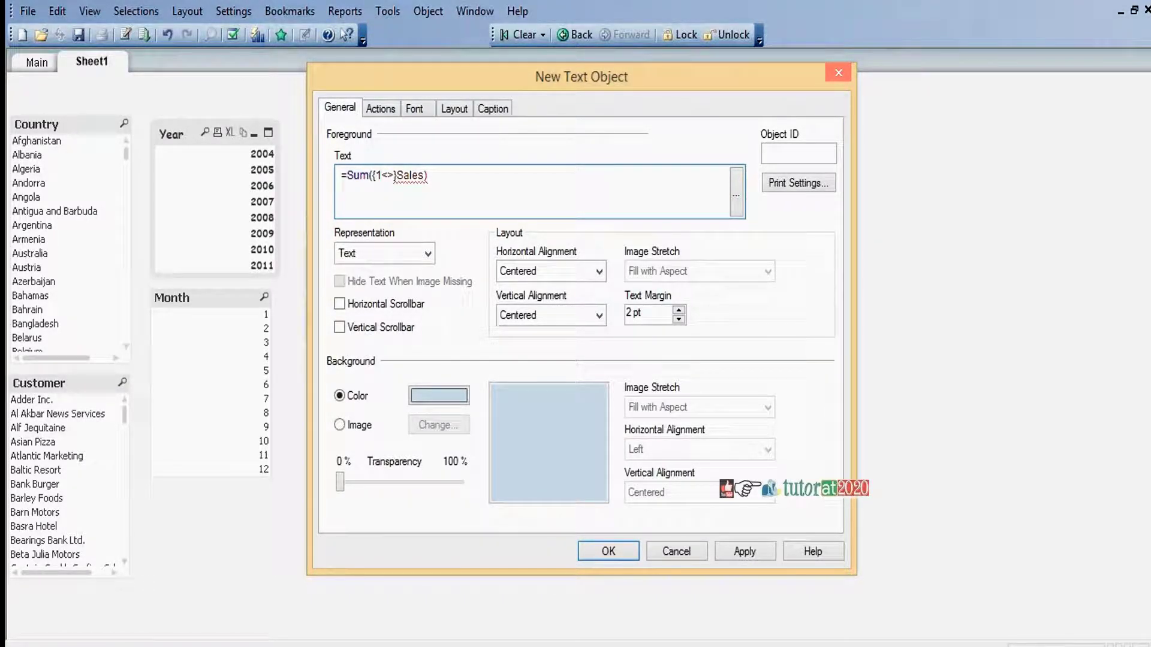
left_click(387, 174)
type("Year=")
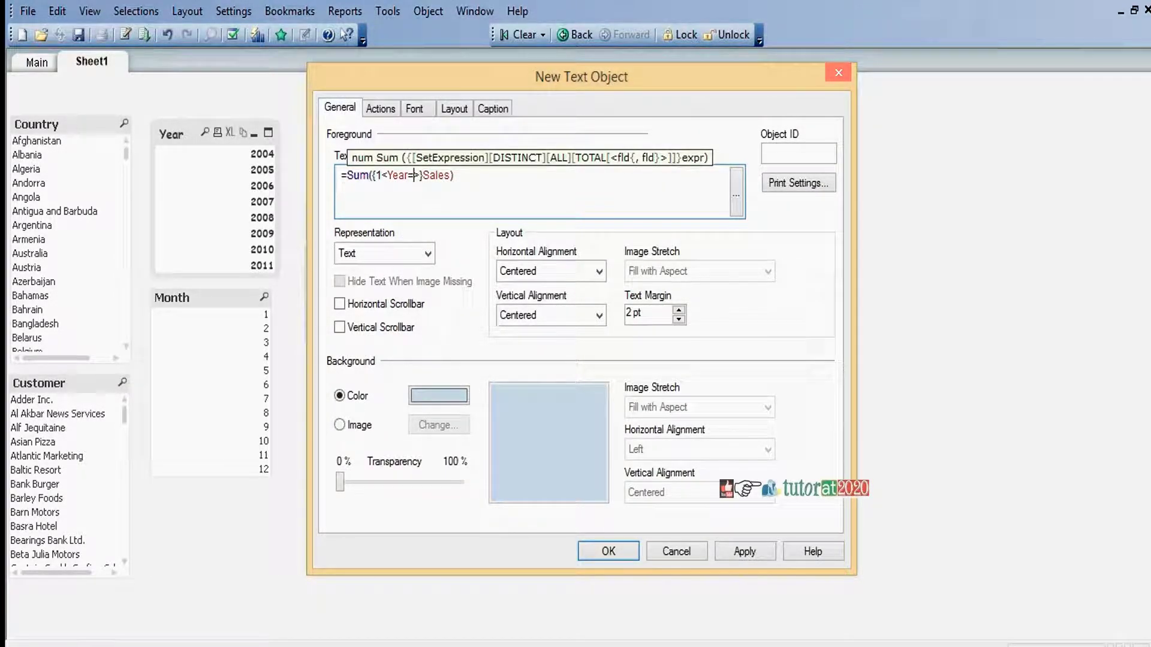
type("{}")
key("Left")
type("2010")
Show a caption titled "Sales 2010 Only" on the new text object and create it.
left_click(491, 109)
left_click(341, 131)
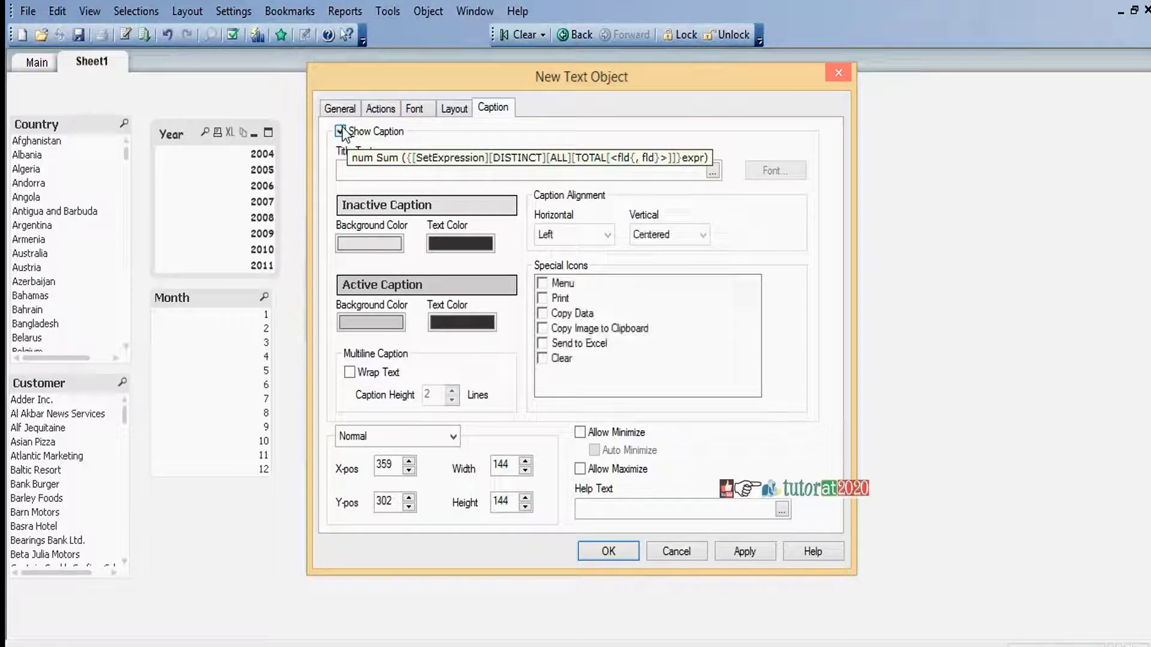
left_click(364, 172)
type("Sale")
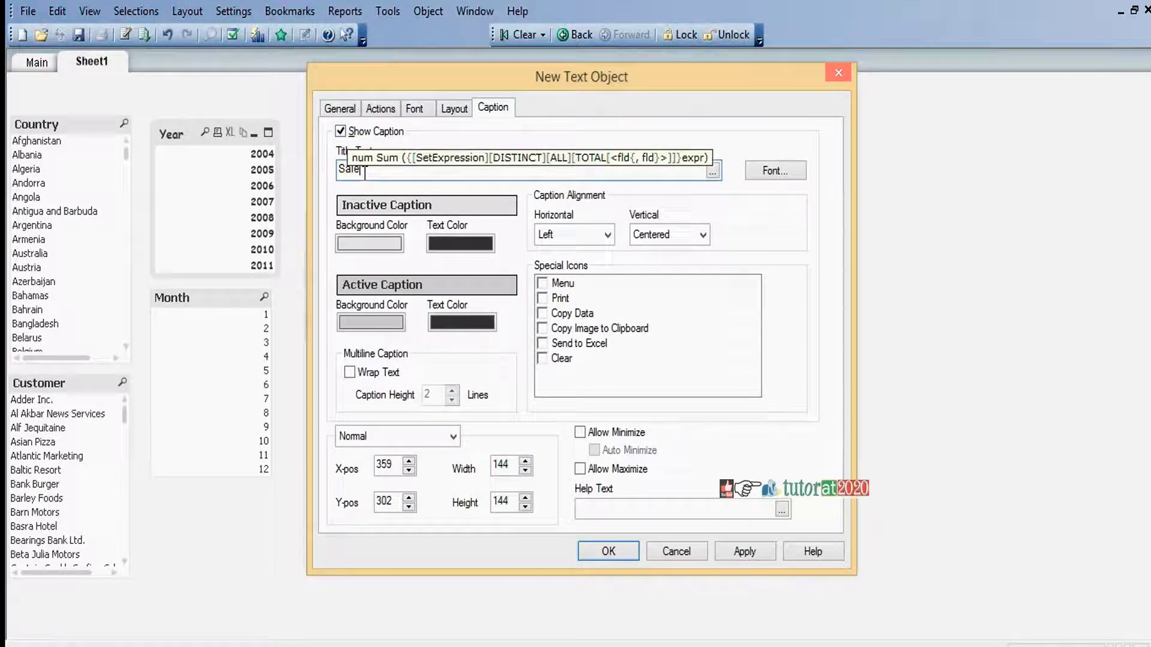
type("s 2010 Q")
type("nly")
left_click(612, 554)
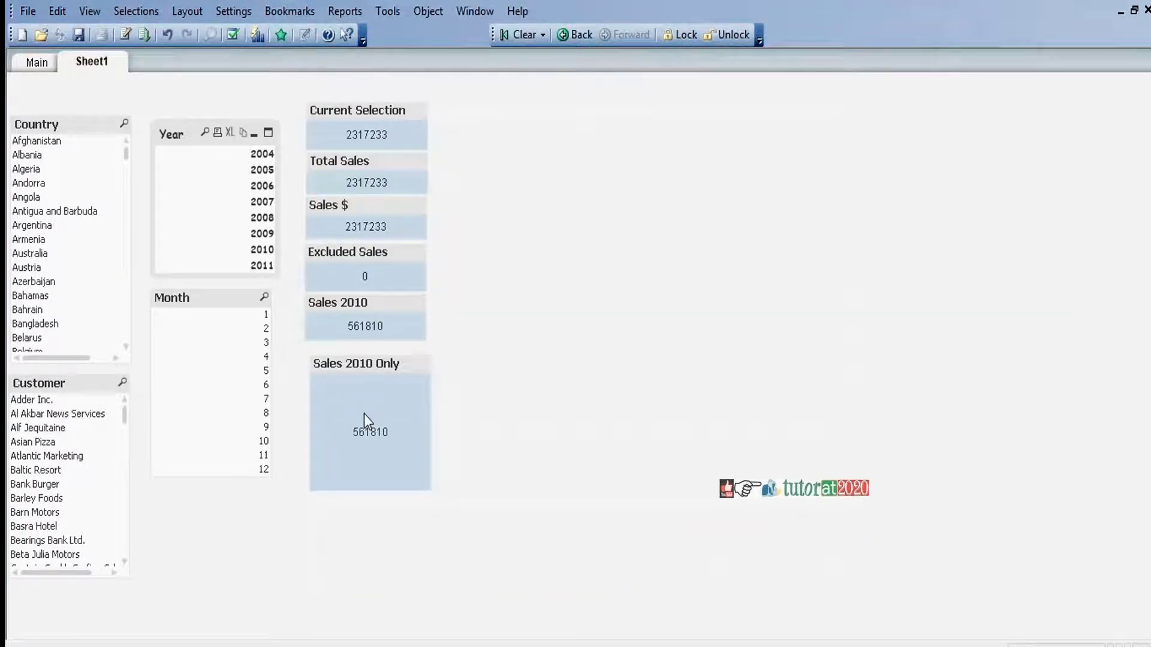
Reduce the Sales 2010 Only object's height to match Sales 2010 and place it beside that object.
left_click_drag(373, 489, 386, 406)
left_click_drag(408, 363, 528, 302)
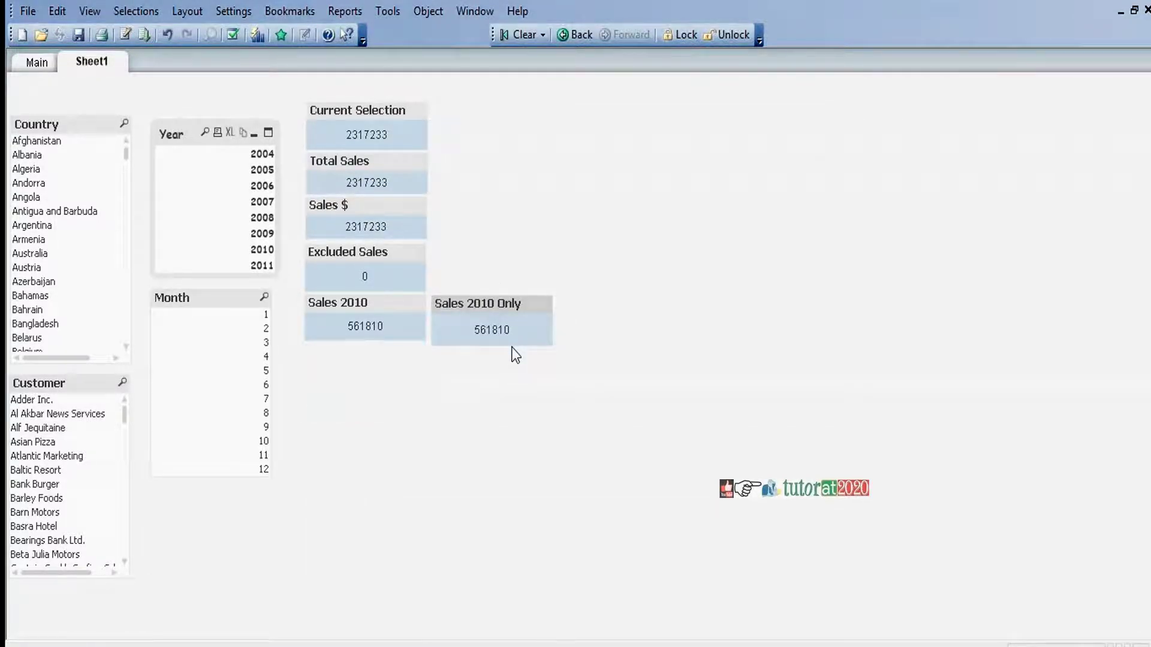
left_click_drag(512, 347, 510, 331)
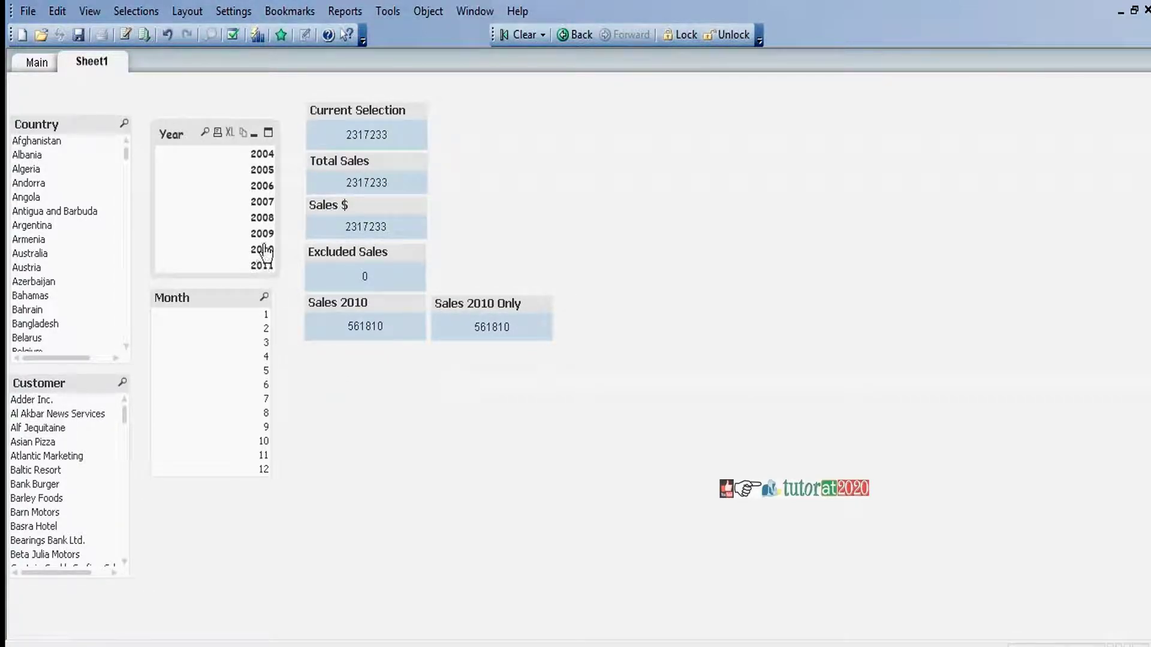
Compare Sales 2010 with Sales 2010 Only by selecting years 2005, 2007 and 2009, adding country Canada, and switching the year to 2011.
left_click(261, 170)
left_click(259, 203)
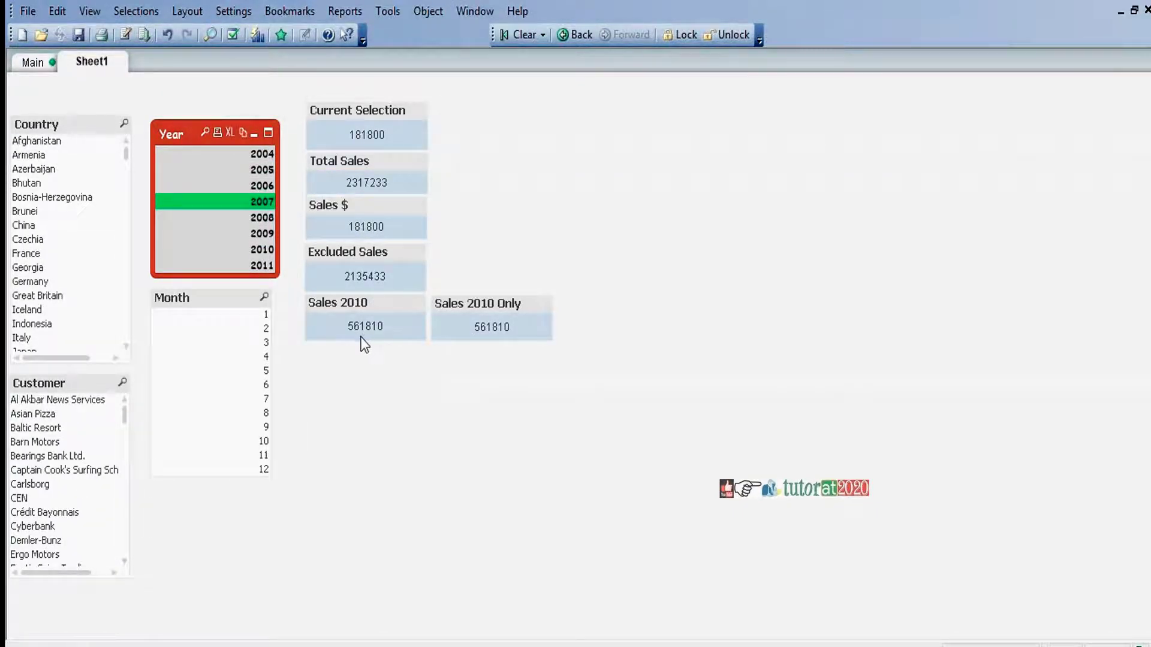
left_click(263, 234)
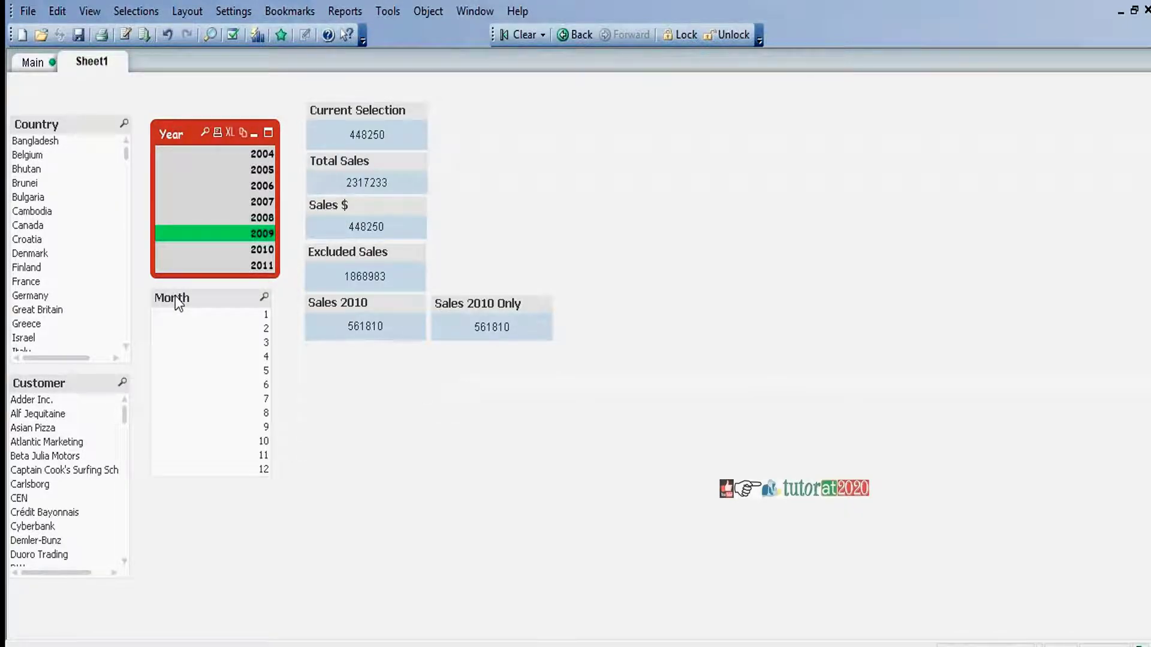
left_click(28, 226)
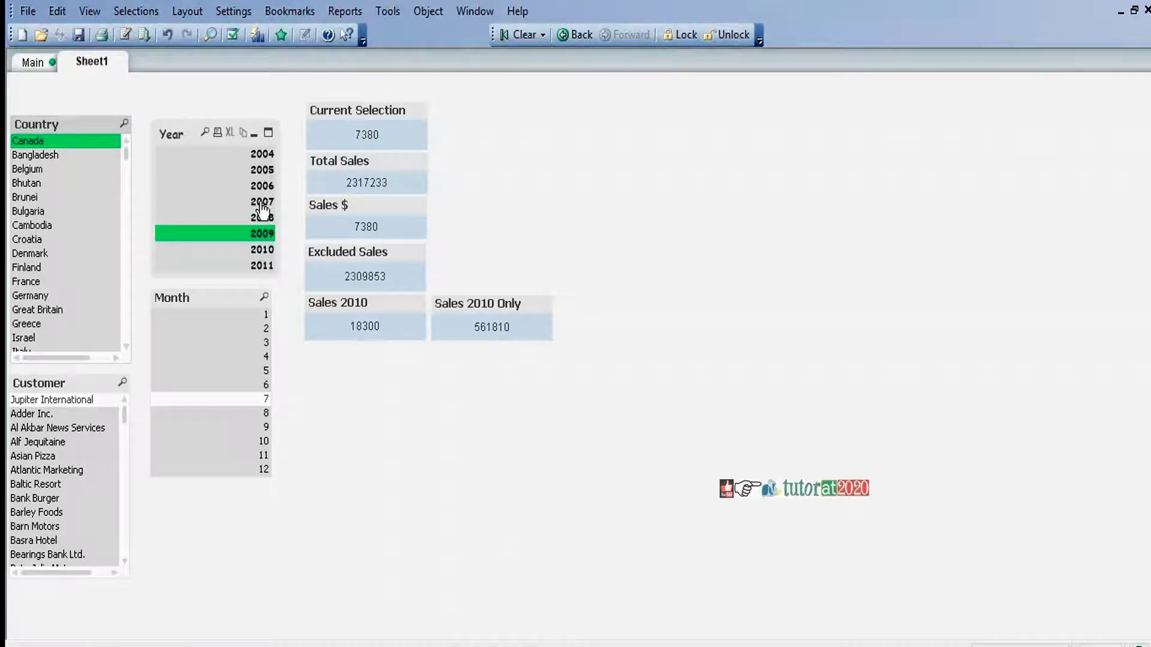
left_click(260, 265)
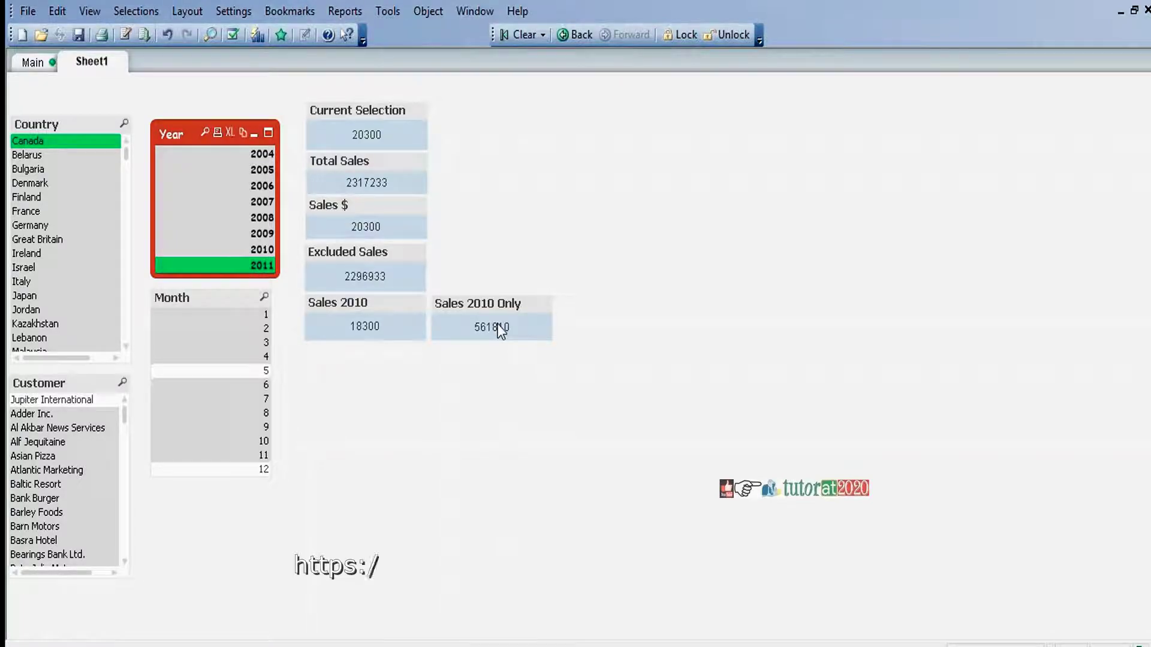
Move the Sales 2010 Only object directly beneath Sales 2010, and clear all selections.
left_click(543, 311)
left_click_drag(543, 311, 413, 353)
key("ctrl+shift+d")
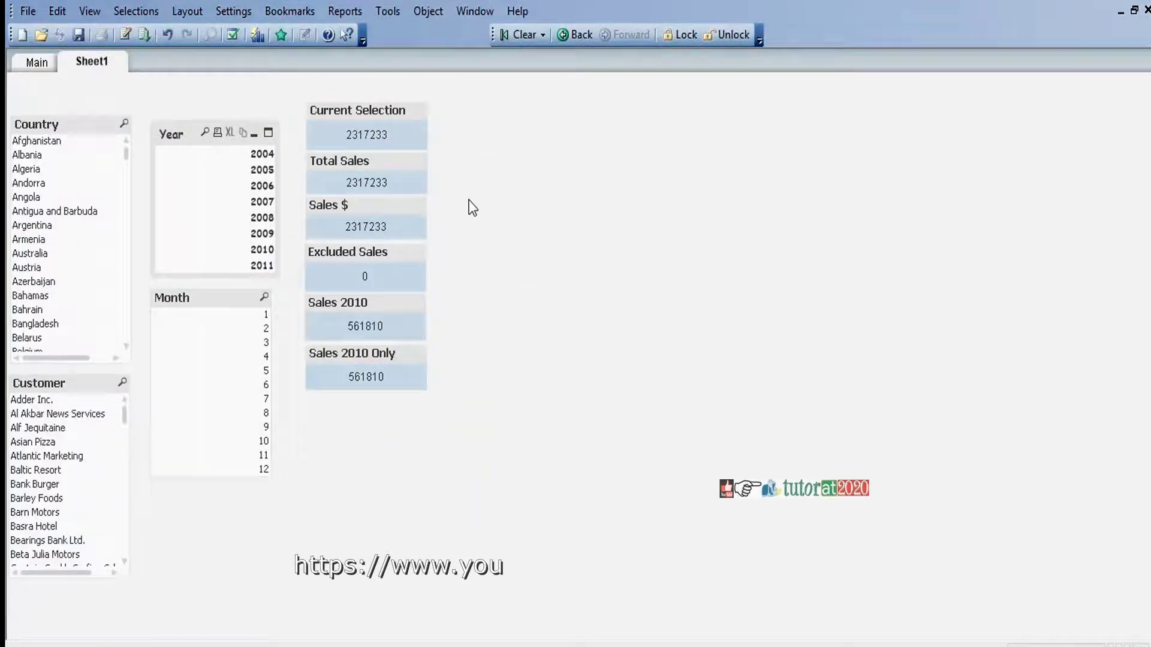
Set the Current Selection text object's background to a solid dark red.
right_click(361, 110)
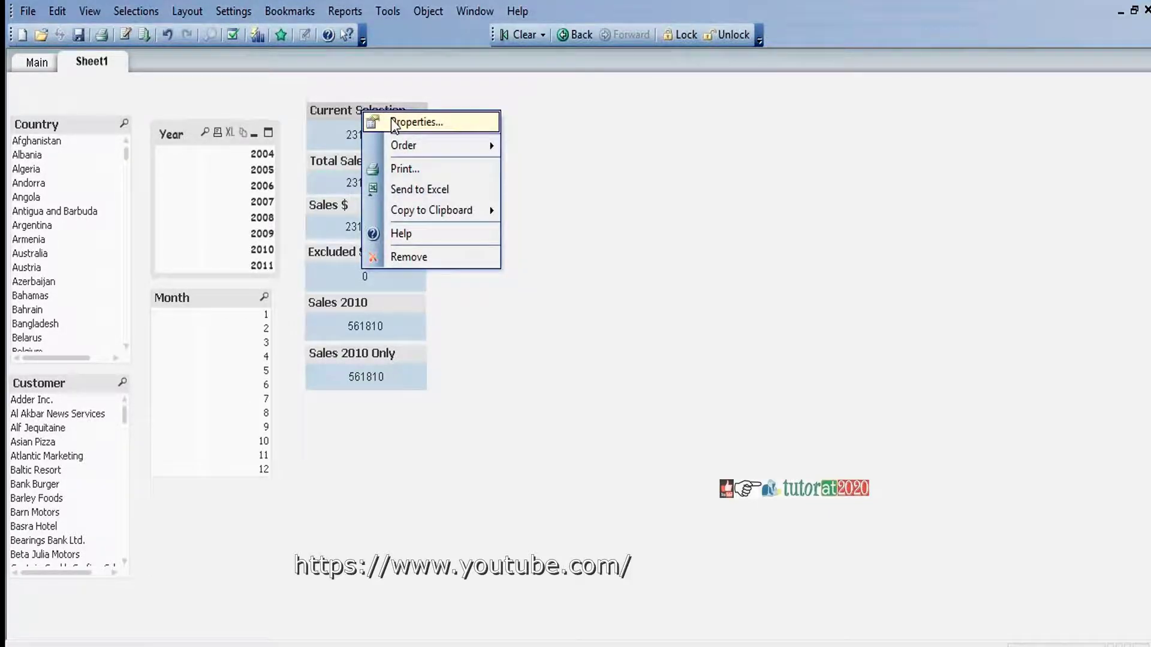
left_click(392, 119)
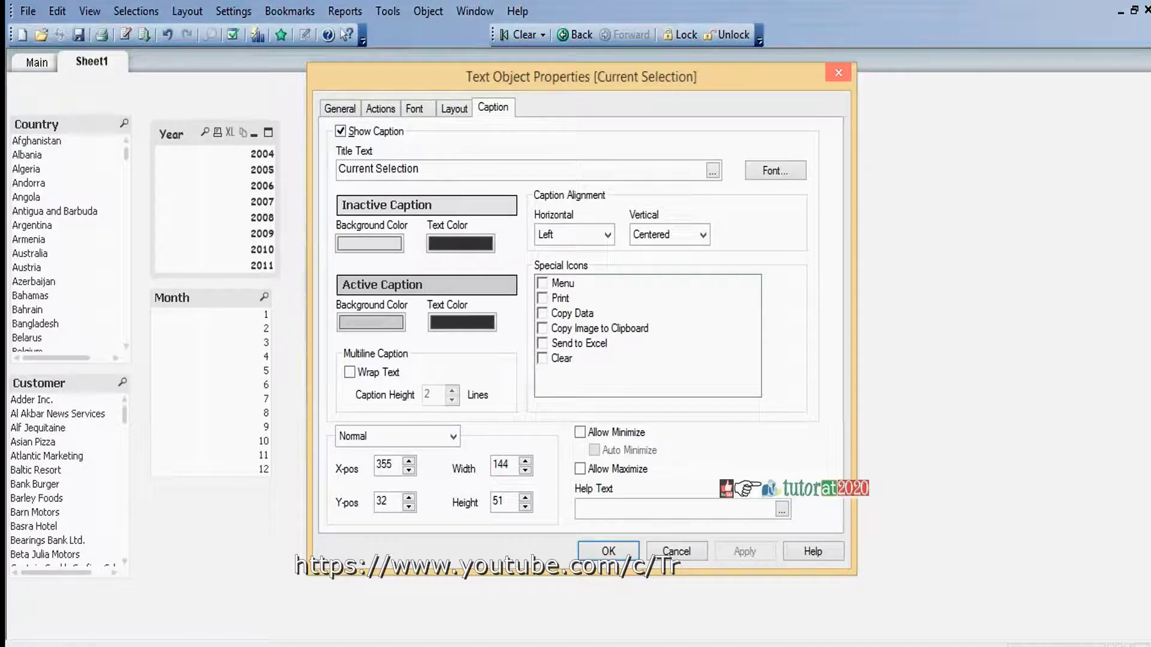
left_click(336, 108)
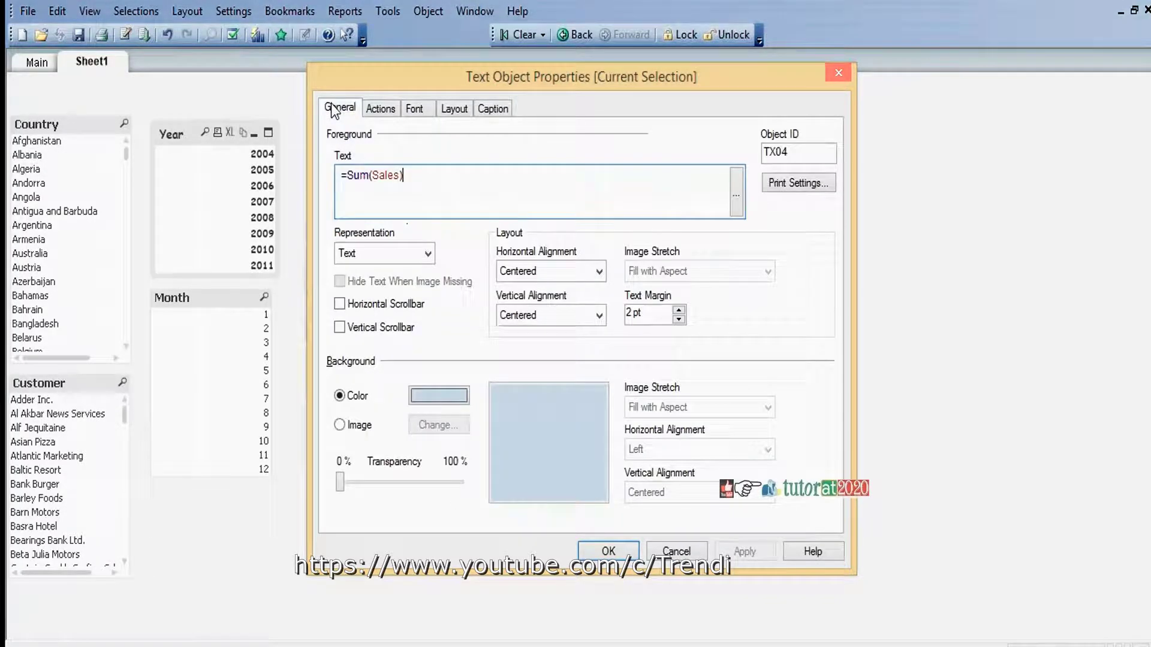
left_click(454, 393)
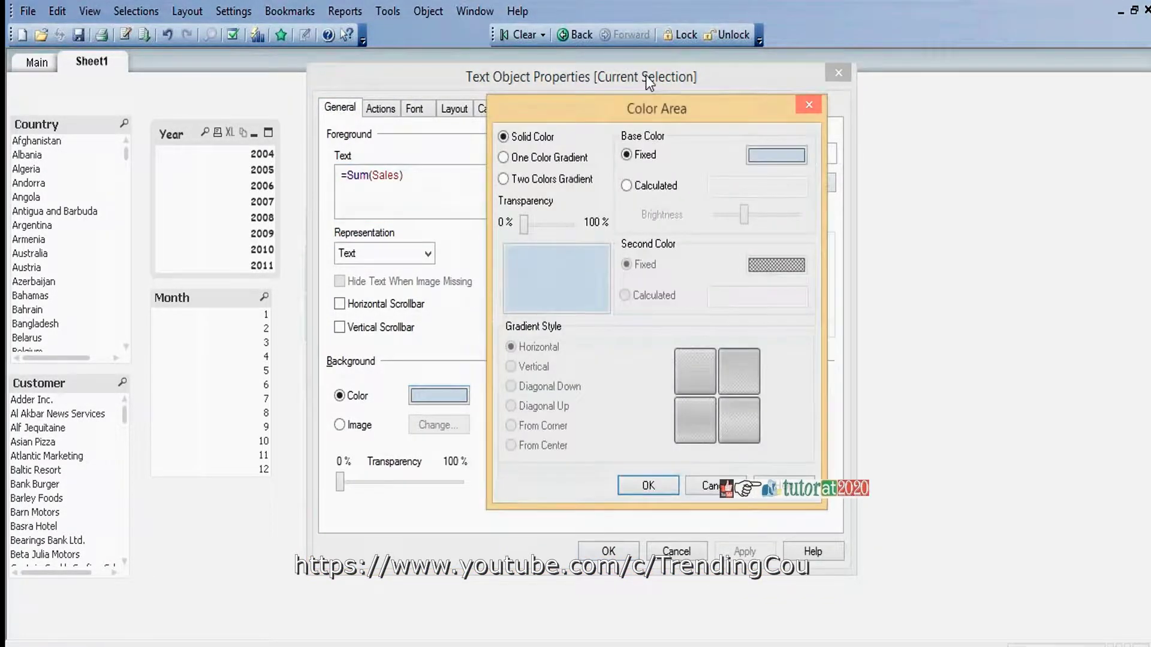
left_click(771, 156)
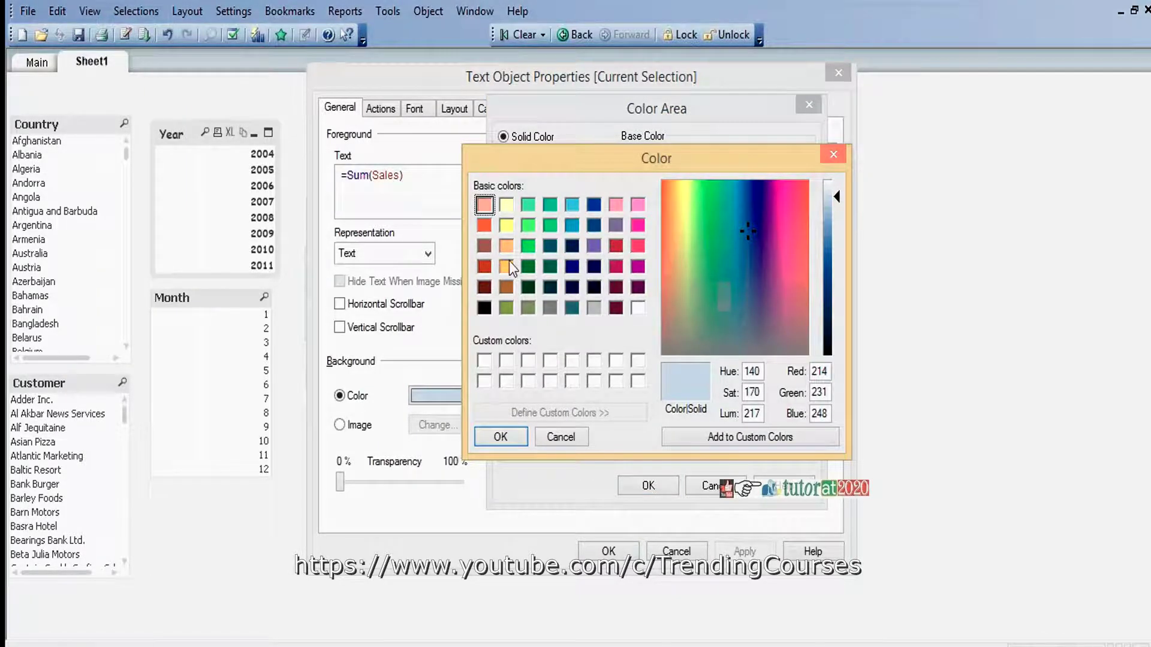
left_click(484, 287)
left_click(504, 436)
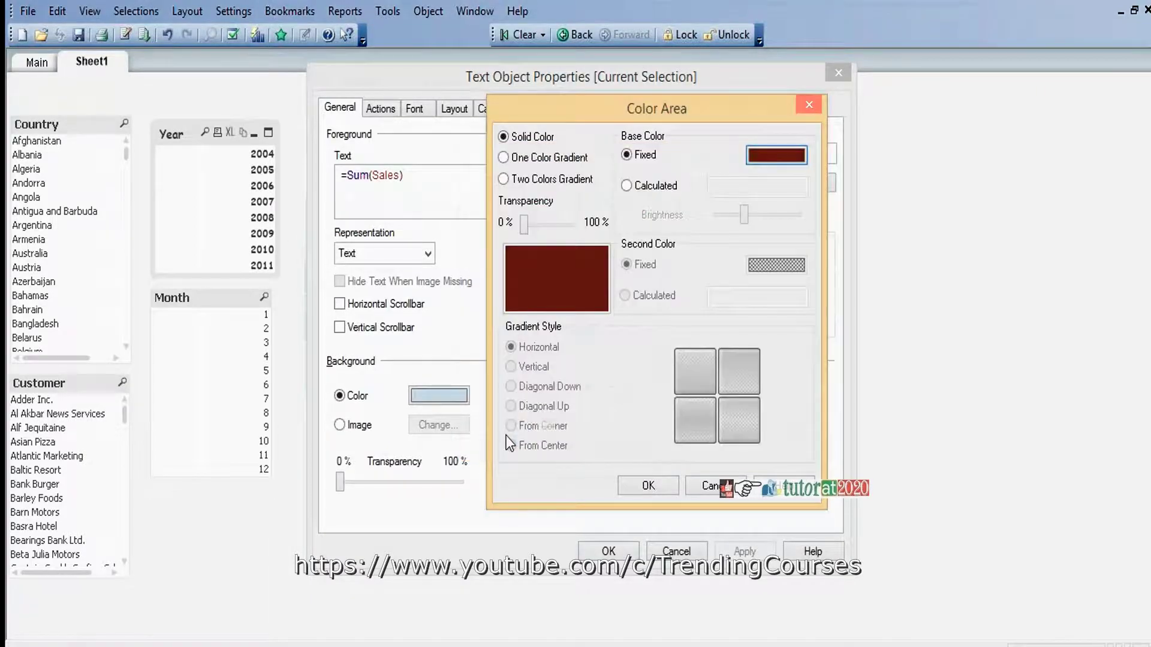
left_click(648, 485)
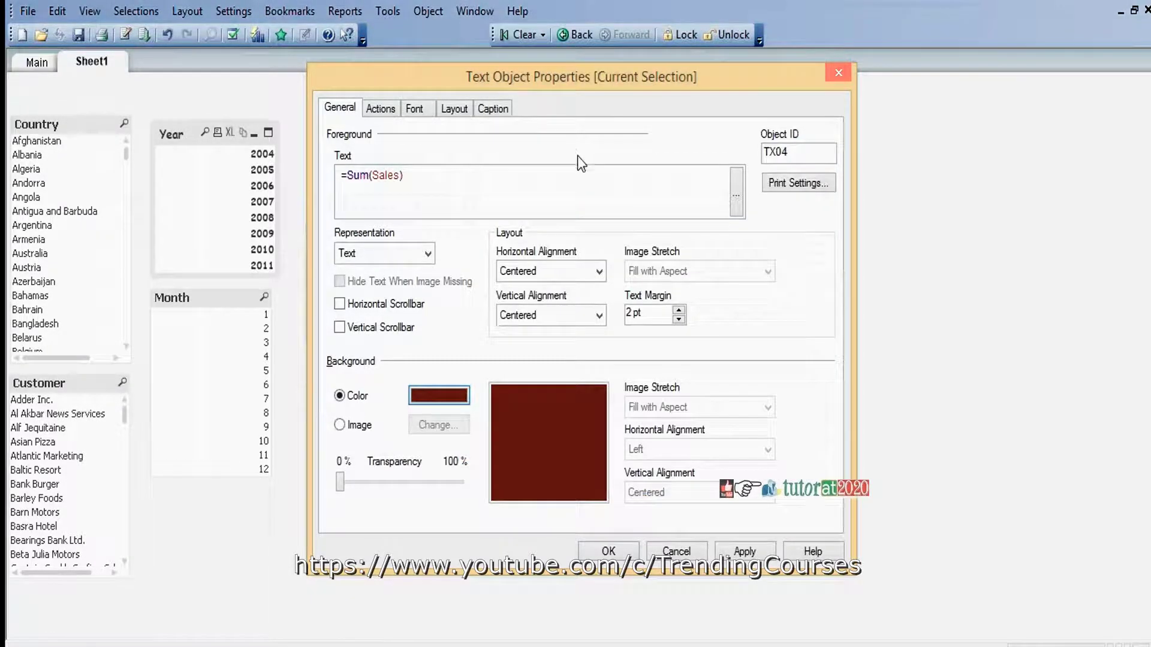
Set the Current Selection text object's font to Arial Bold, size 12, in white.
left_click(414, 111)
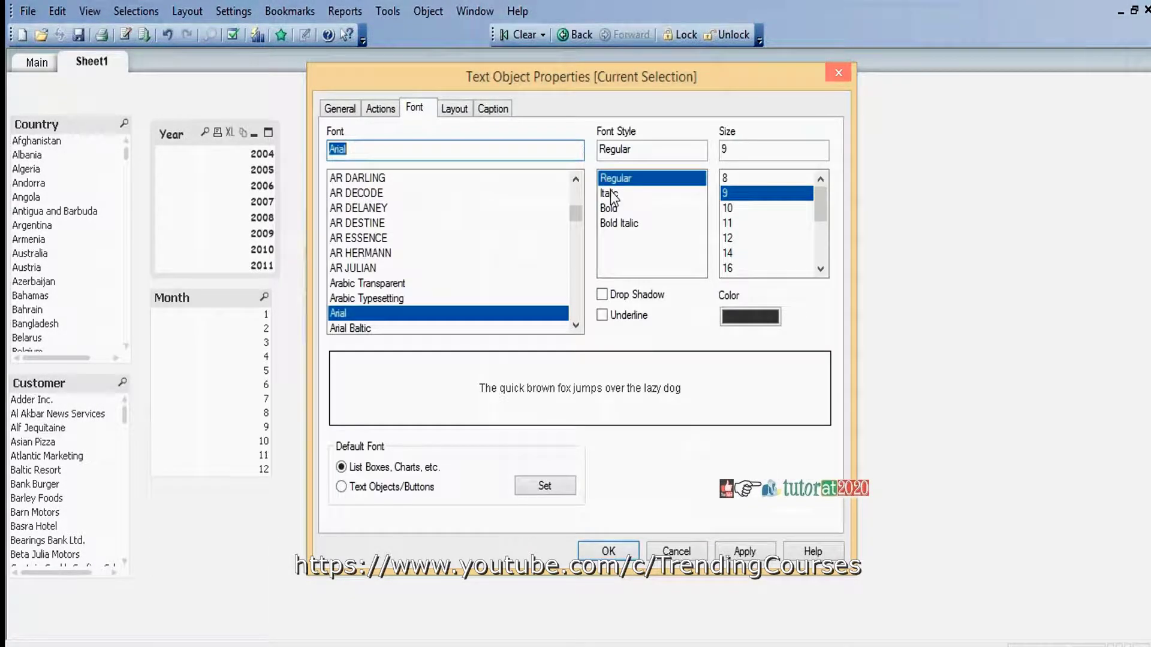
left_click(612, 209)
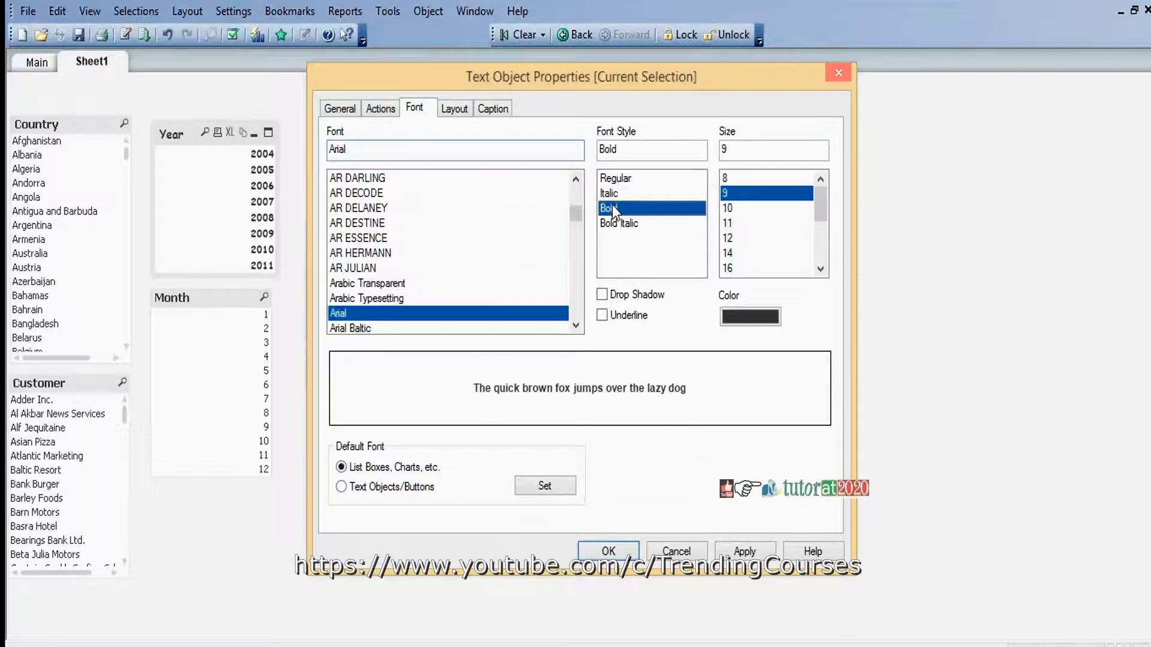
left_click(728, 238)
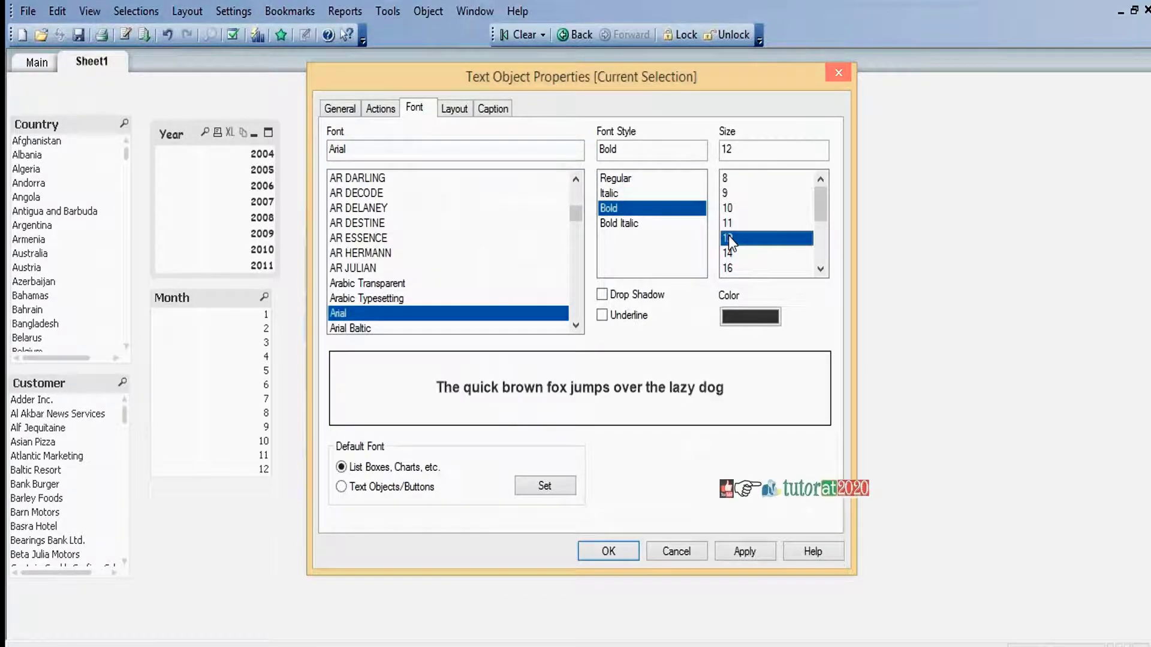
left_click(750, 316)
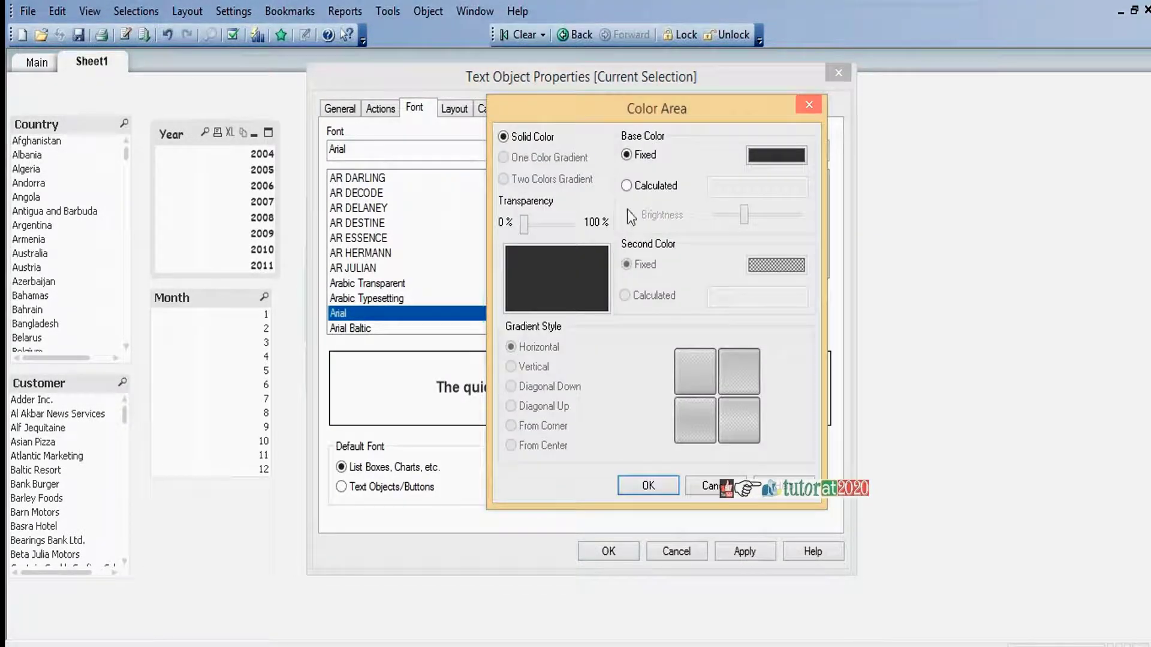
left_click(782, 156)
left_click(639, 306)
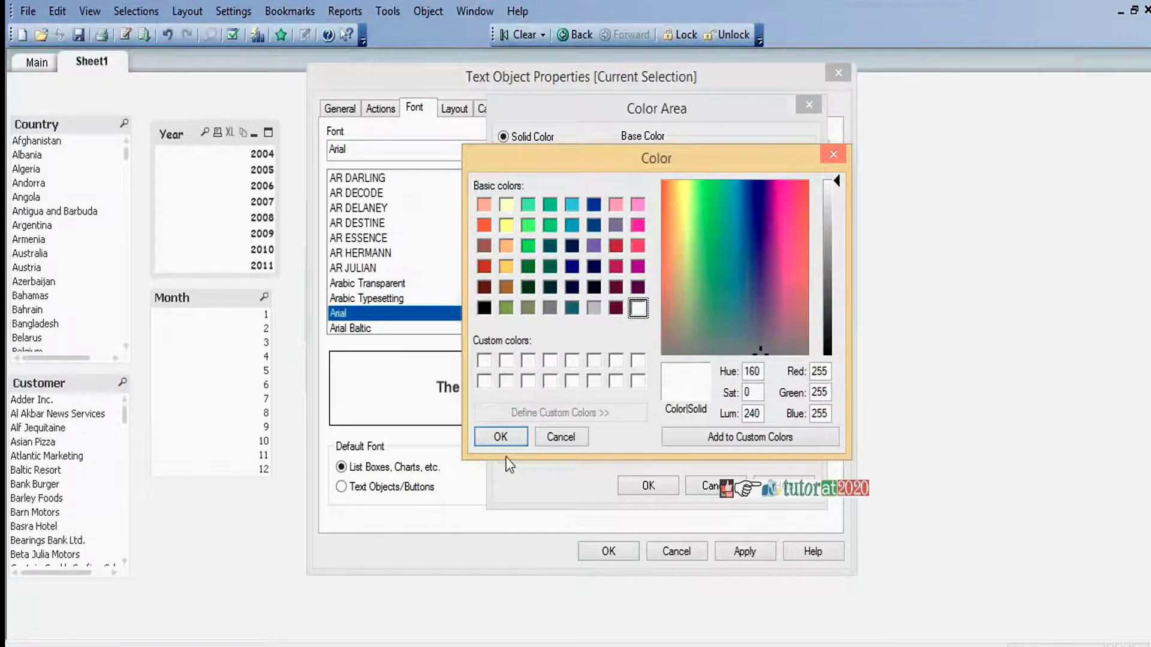
left_click(501, 434)
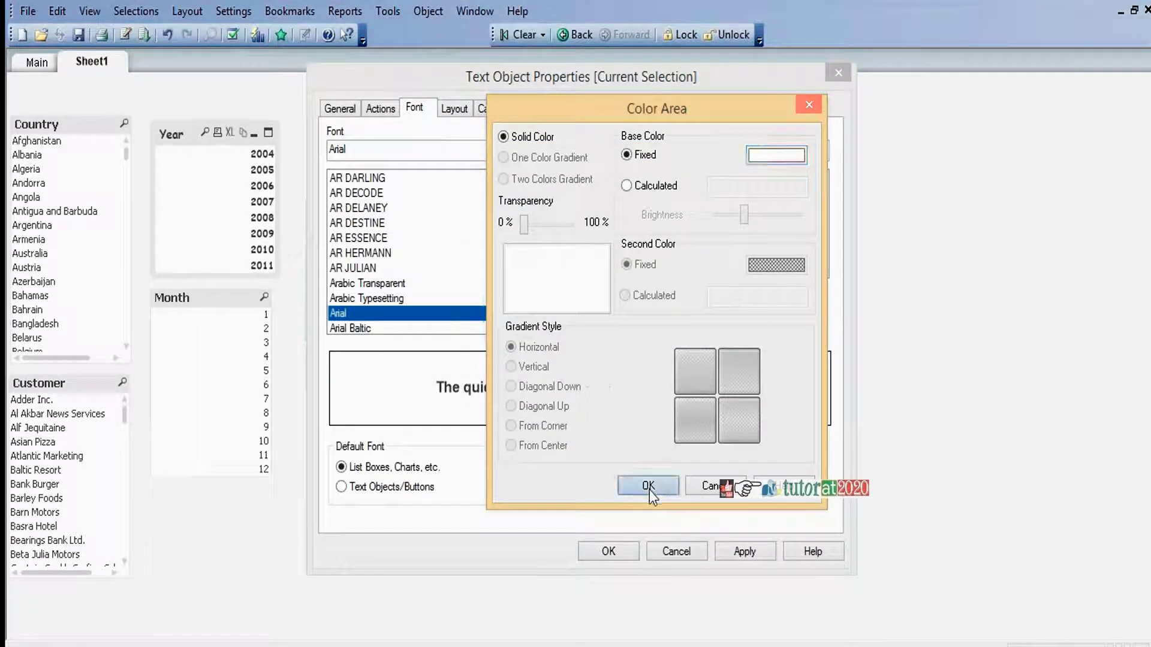
left_click(650, 490)
left_click(732, 550)
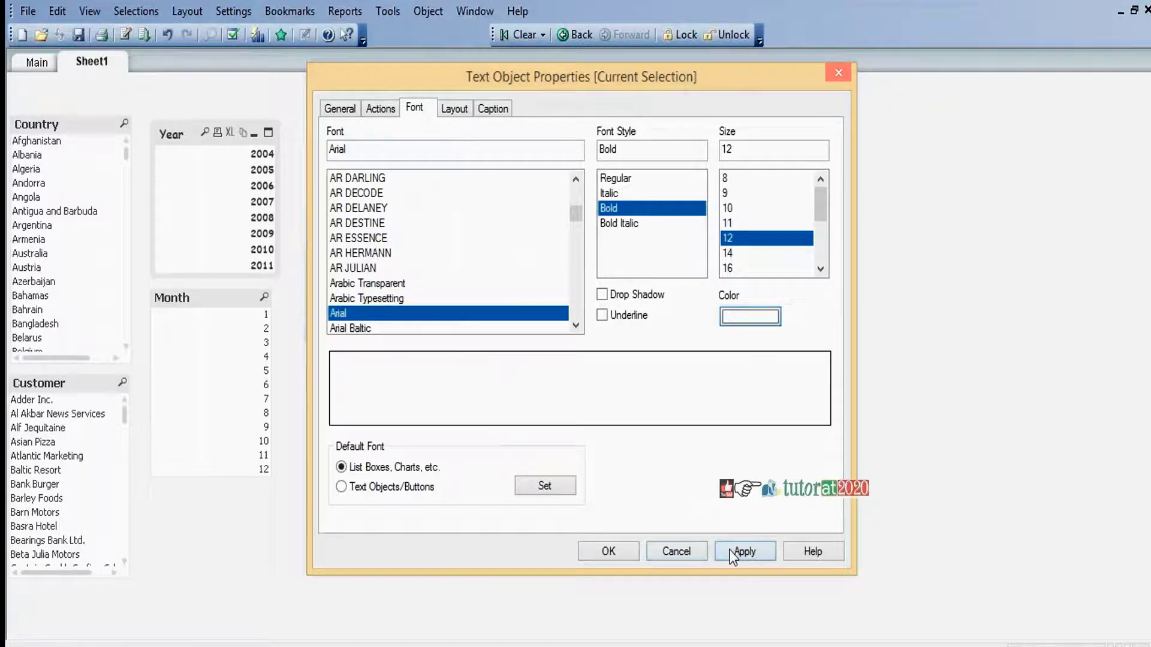
Give the Current Selection text object a 4 pt border width and accept its properties.
left_click(453, 108)
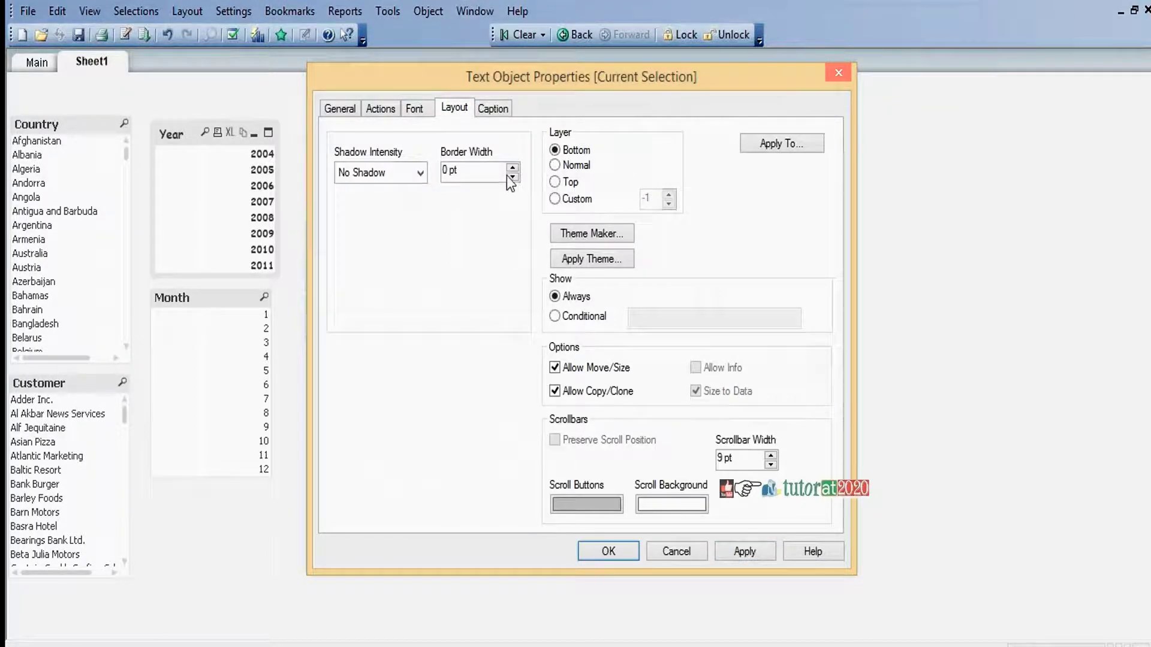
left_click(512, 168)
left_click(512, 169)
left_click(512, 168)
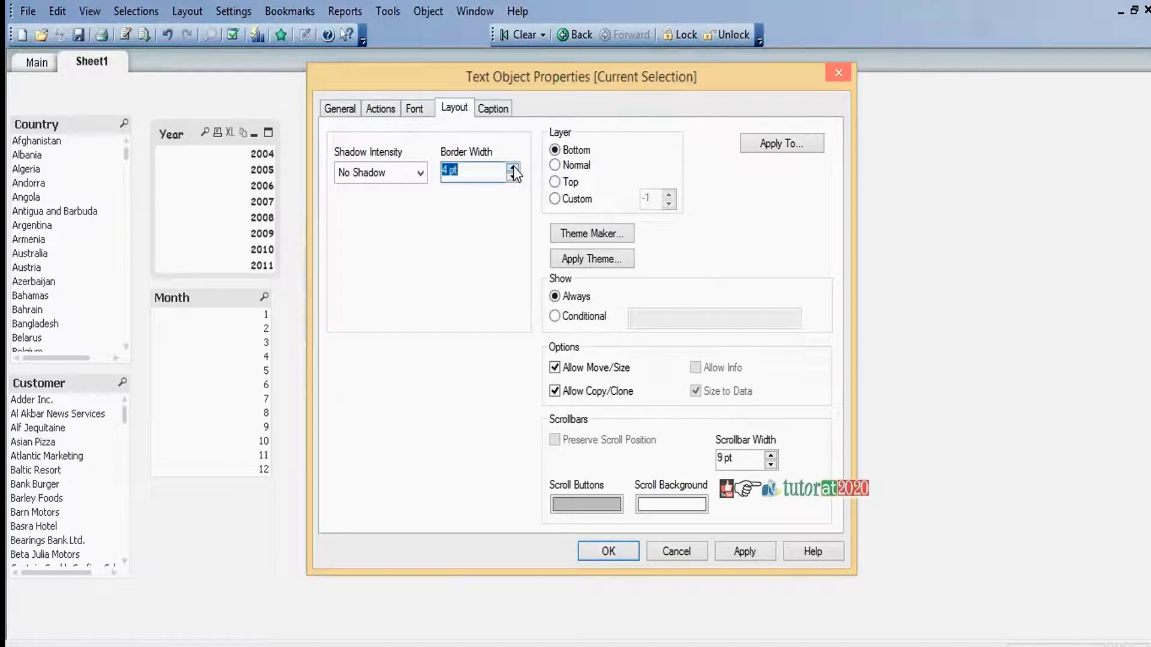
left_click(587, 551)
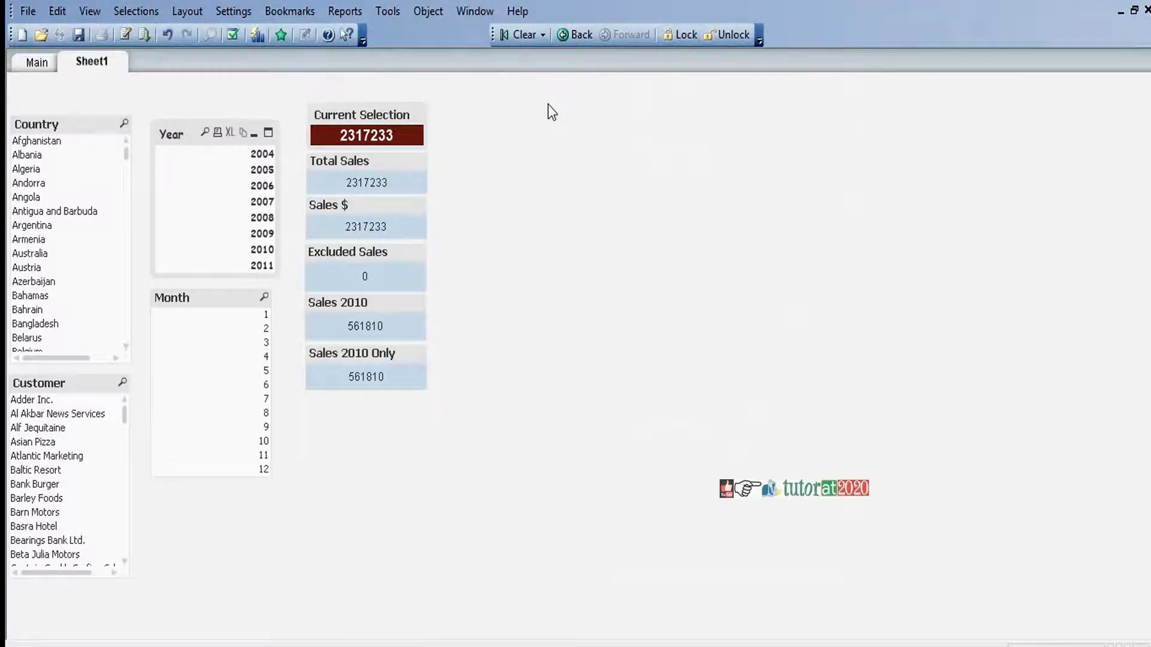
Create a new text object below Sales 2010 Only with the expression =Sum({$<Country={'Canada'}>}Sales).
right_click(308, 405)
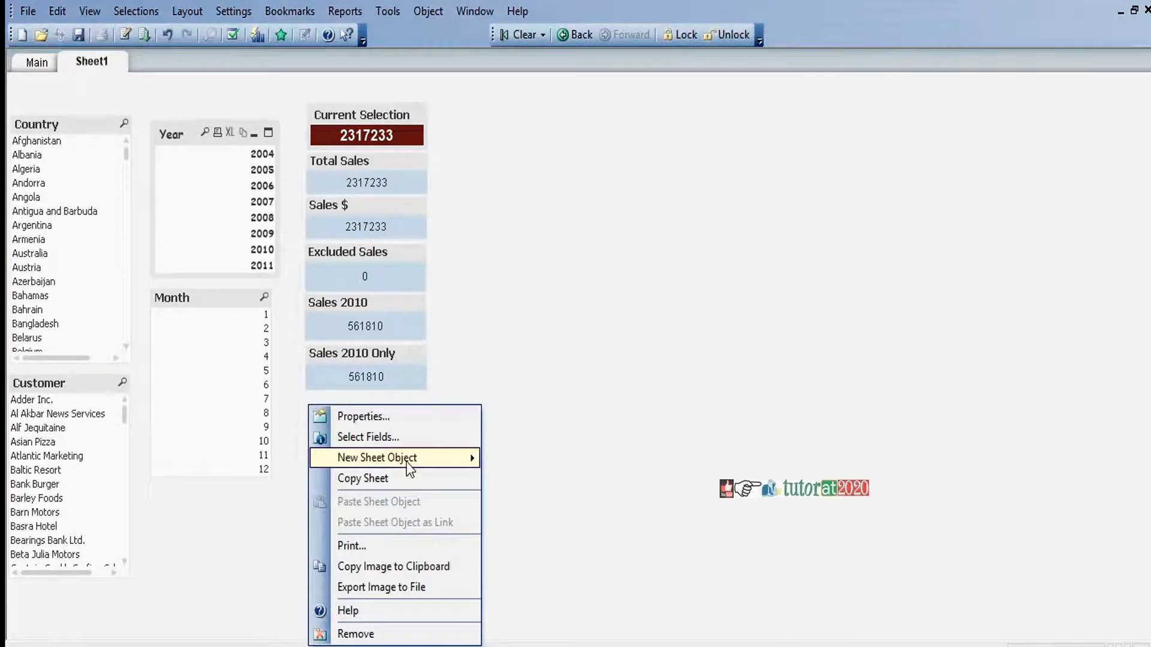
mouse_move(407, 462)
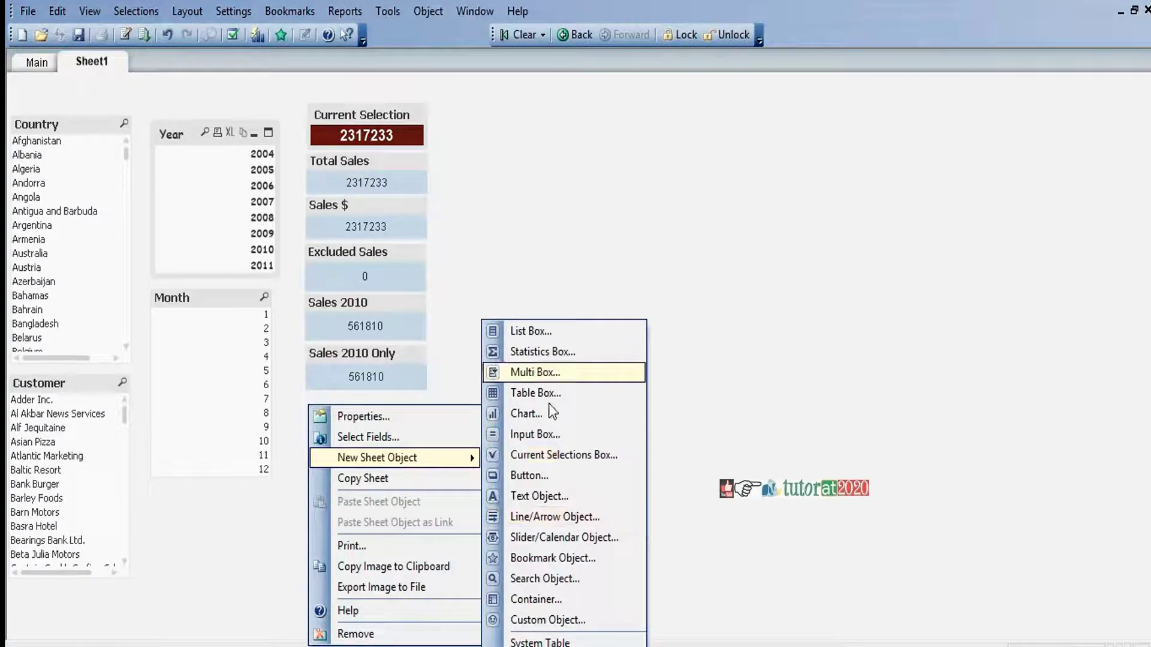
left_click(563, 494)
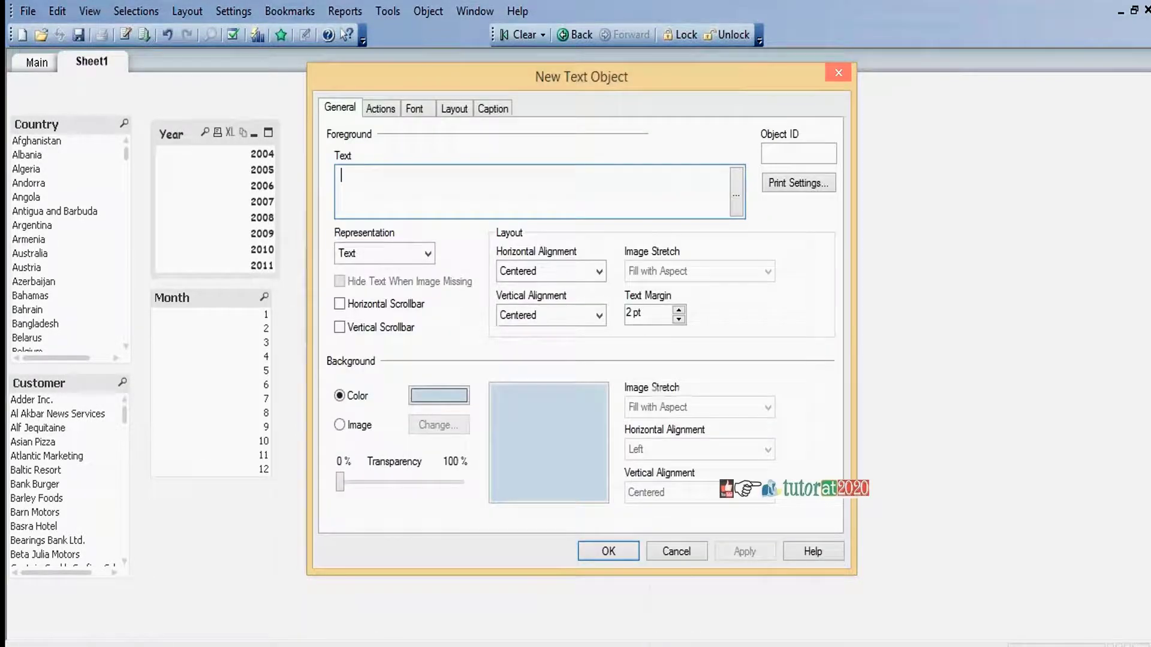
type("=")
key("BackSpace")
type("=")
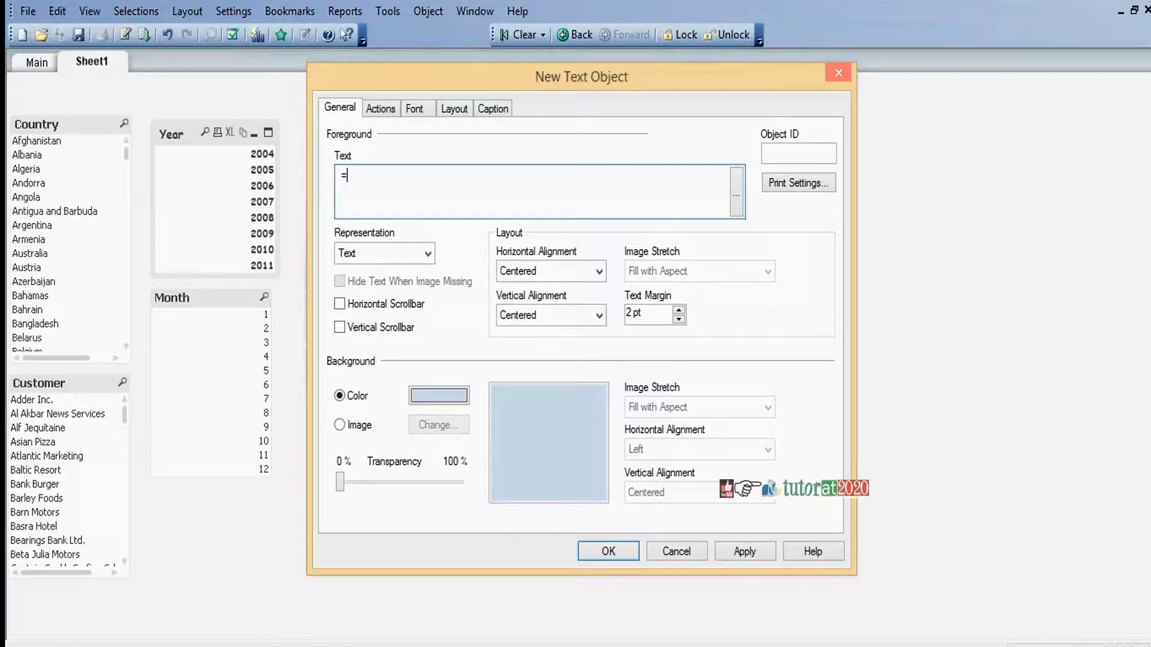
type("Sum(")
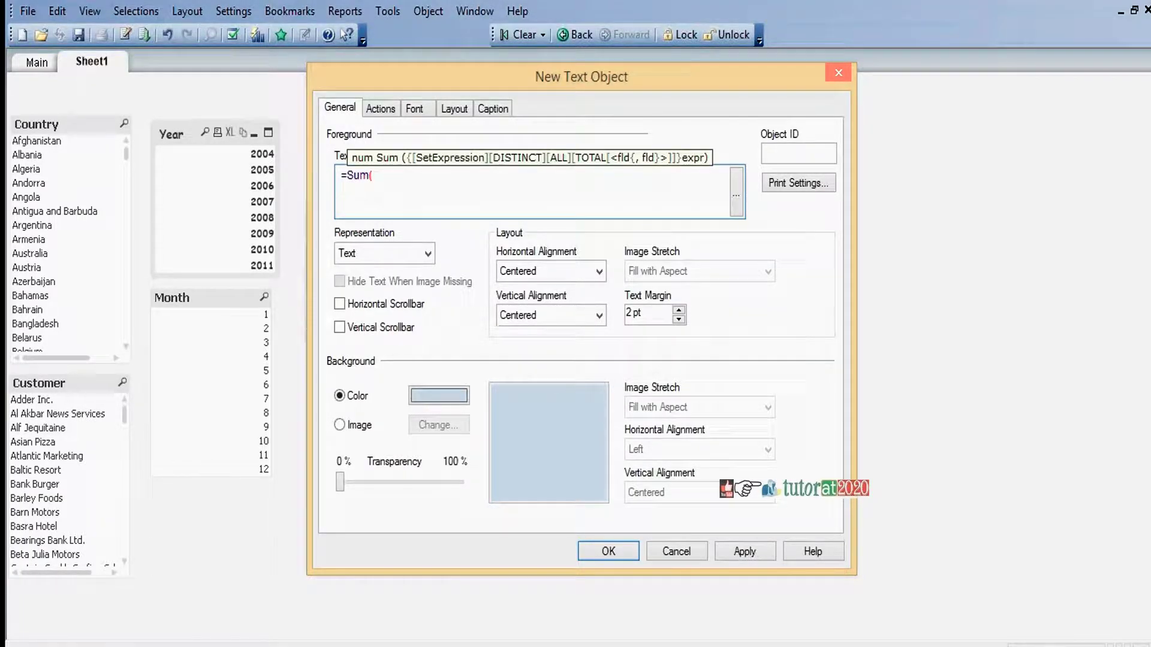
type("Sa")
key("Return")
type("{")
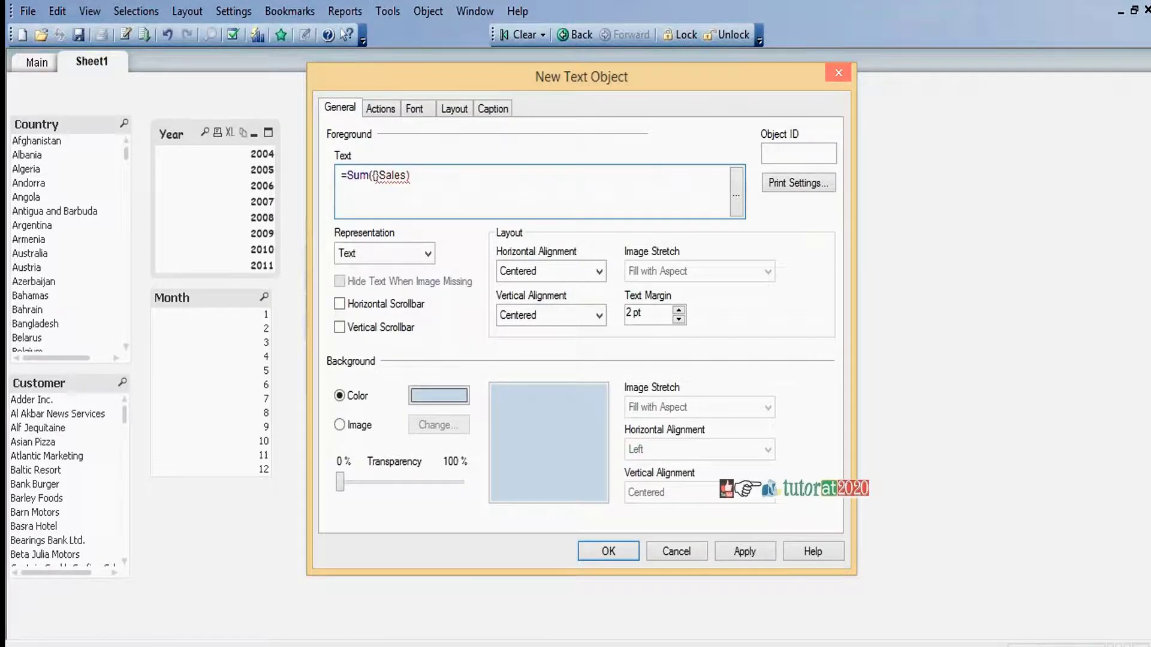
type("$<")
type("Cou>")
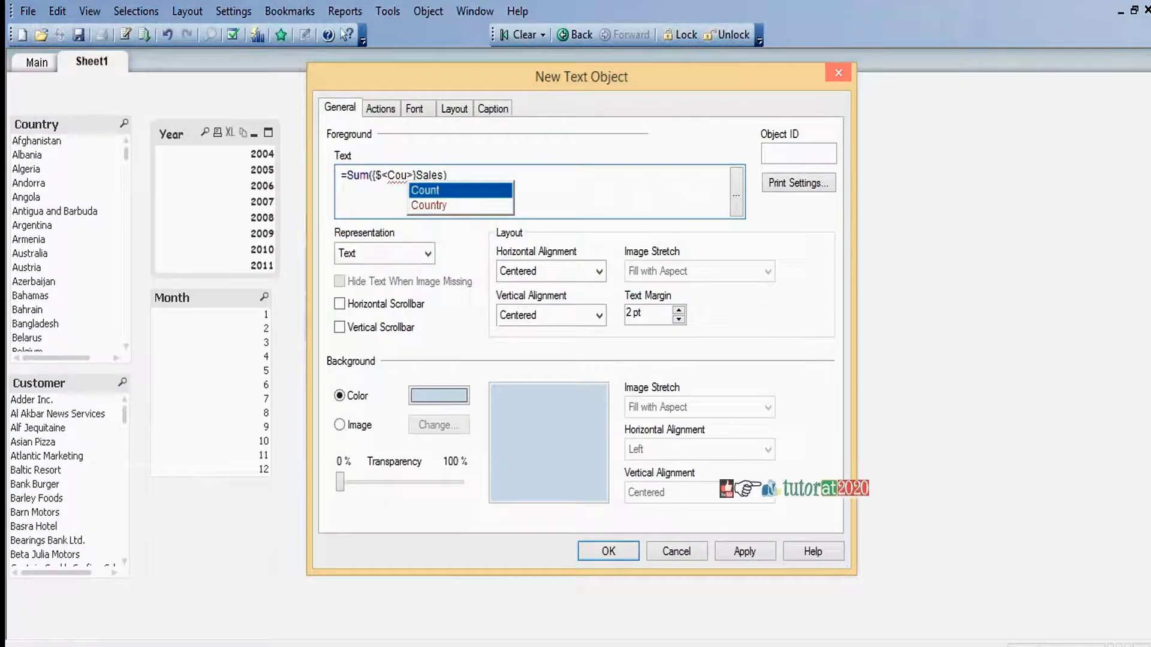
key("Return")
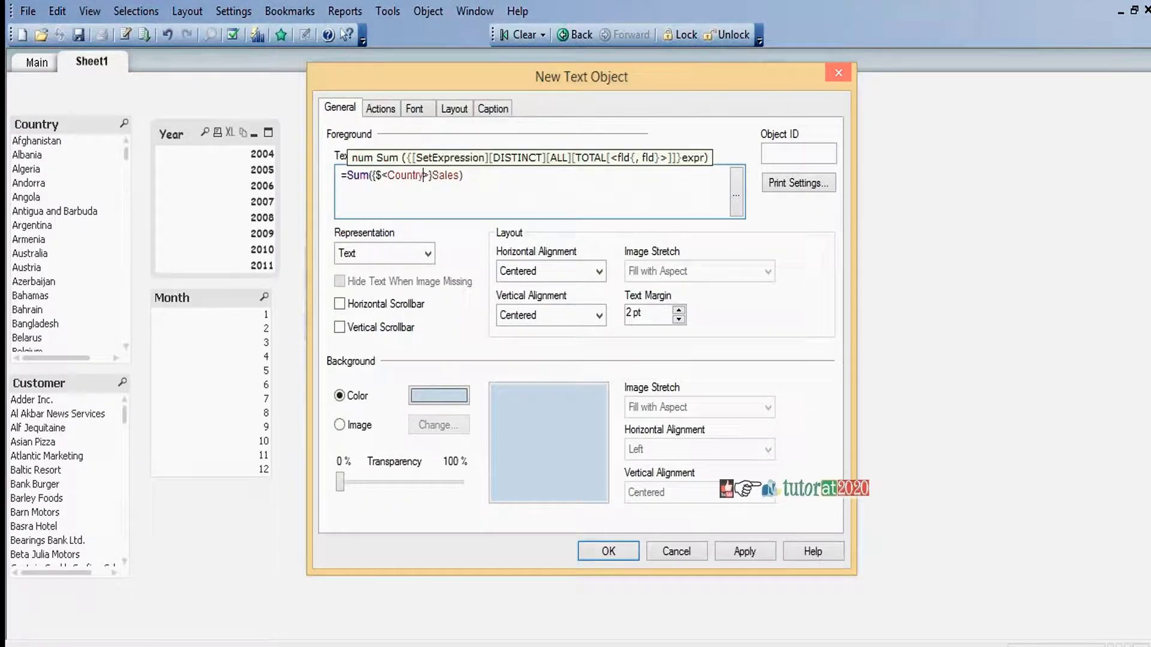
type("={}")
key("Left")
type("\"")
type("Canada'")
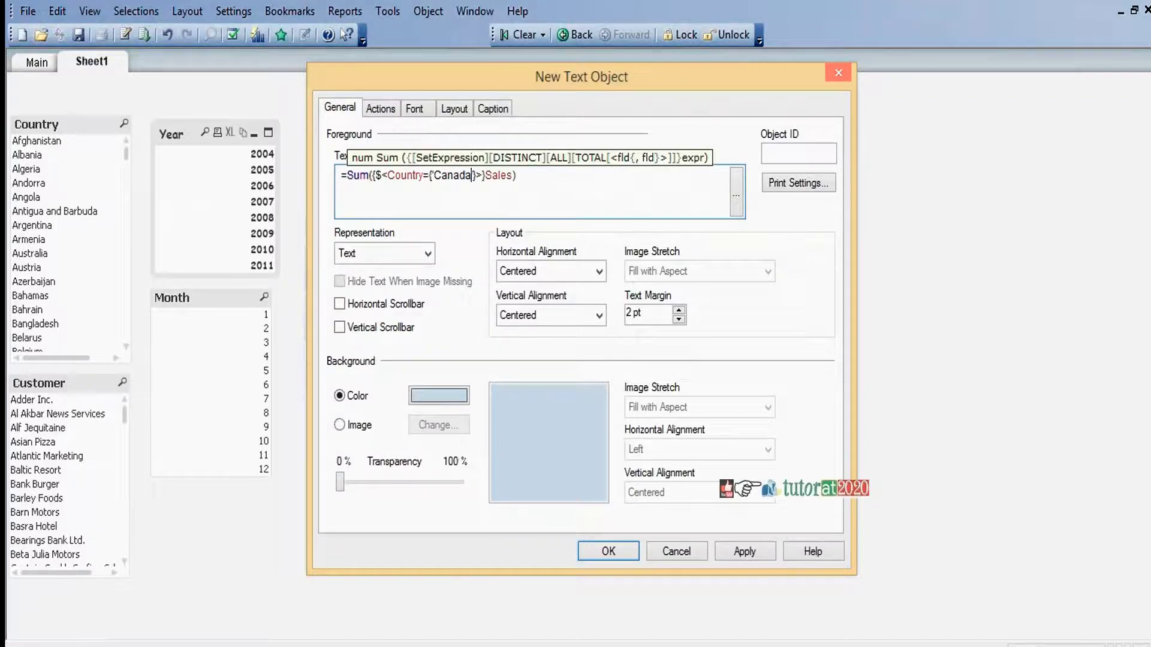
Show a caption titled Canada Sales on the new text object and finish creating it.
left_click(502, 109)
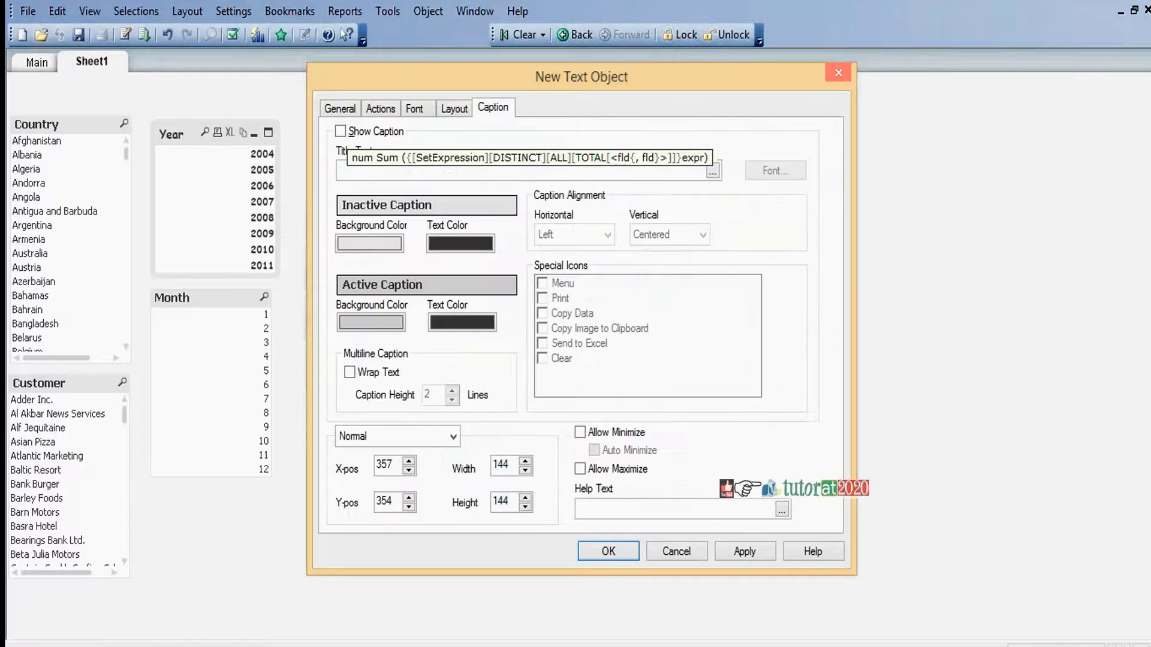
left_click(340, 131)
left_click(360, 171)
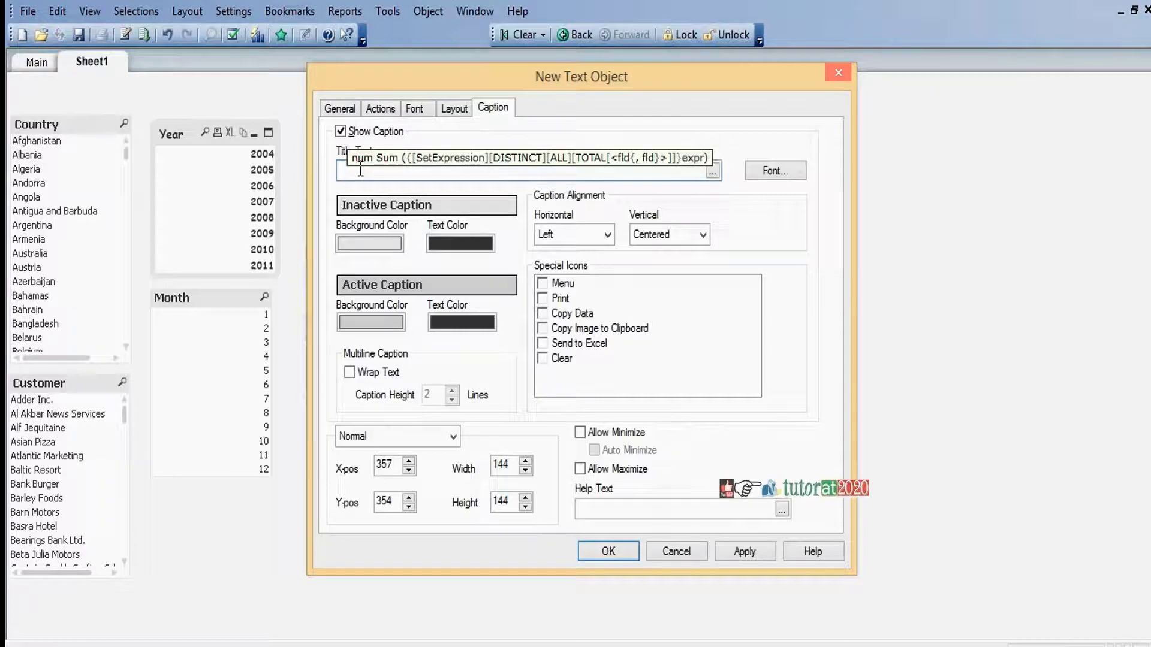
type("Canada Sales")
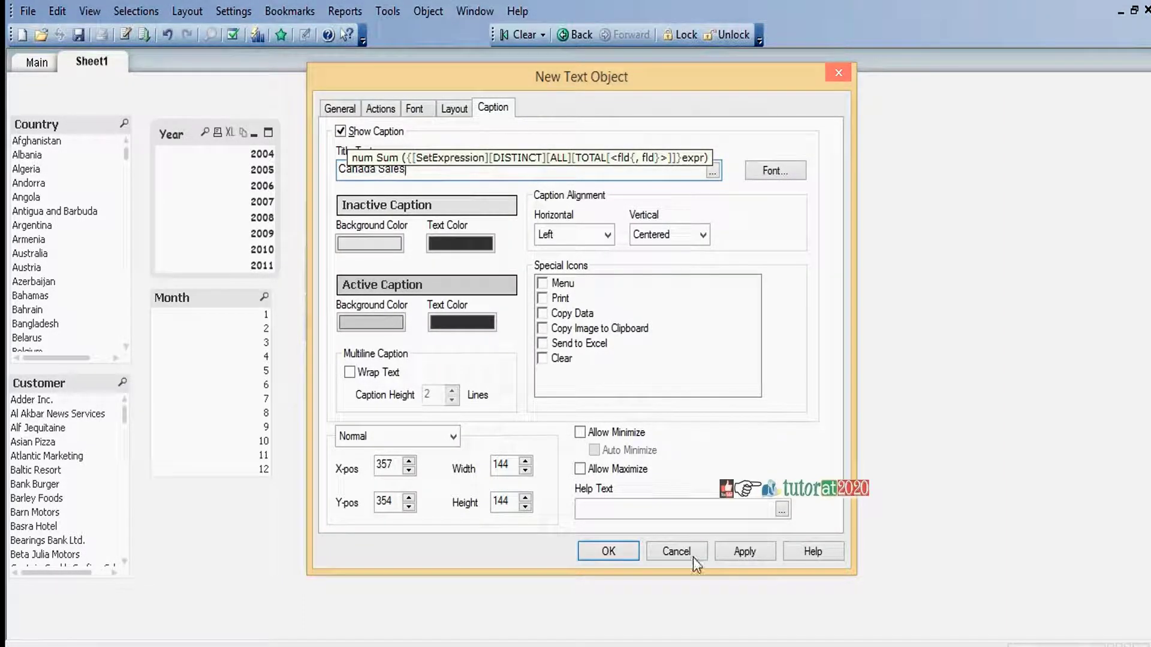
left_click(609, 551)
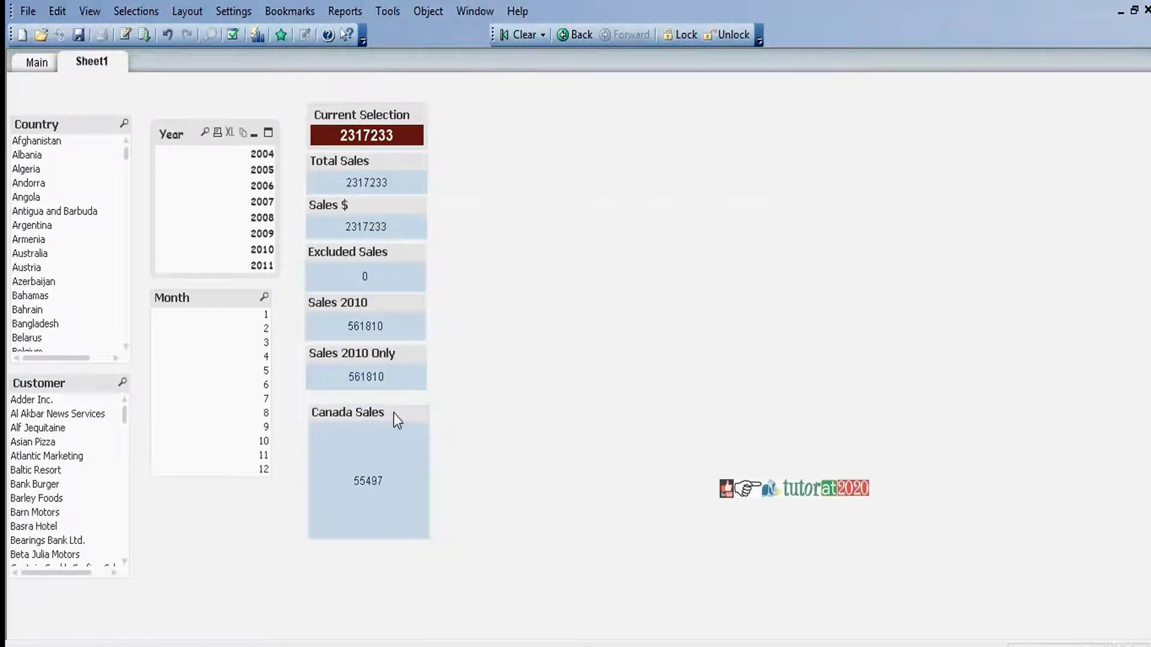
Place the Canada Sales object directly beneath Sales 2010 Only and reduce its height to match the objects above.
left_click_drag(393, 412, 389, 400)
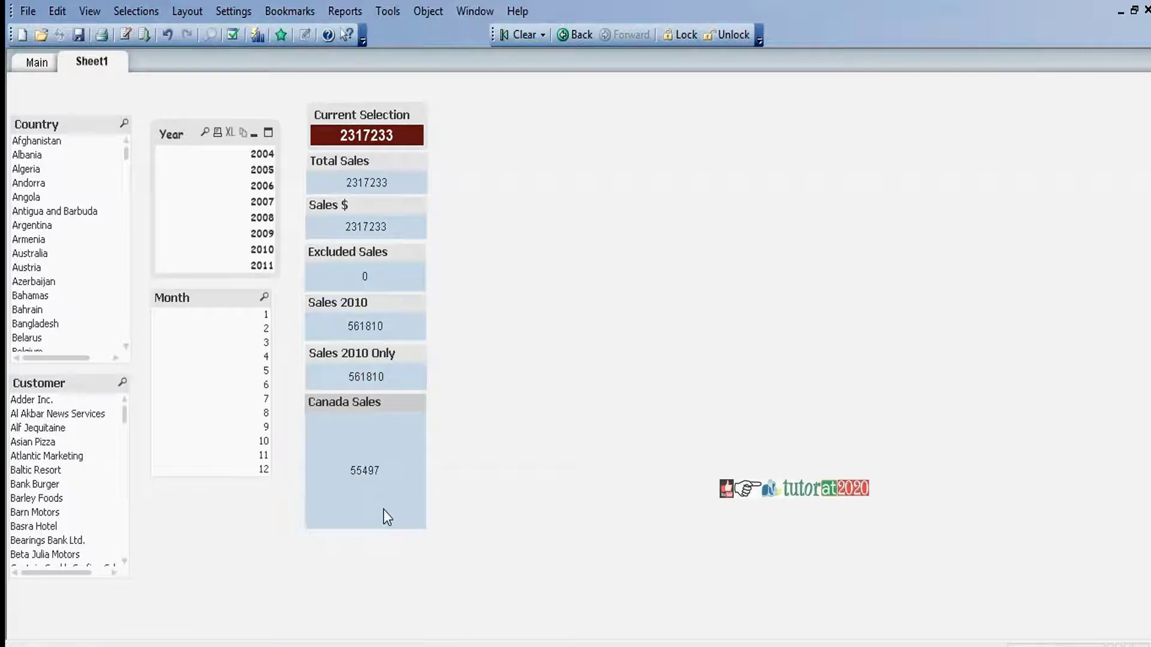
left_click_drag(383, 526, 374, 439)
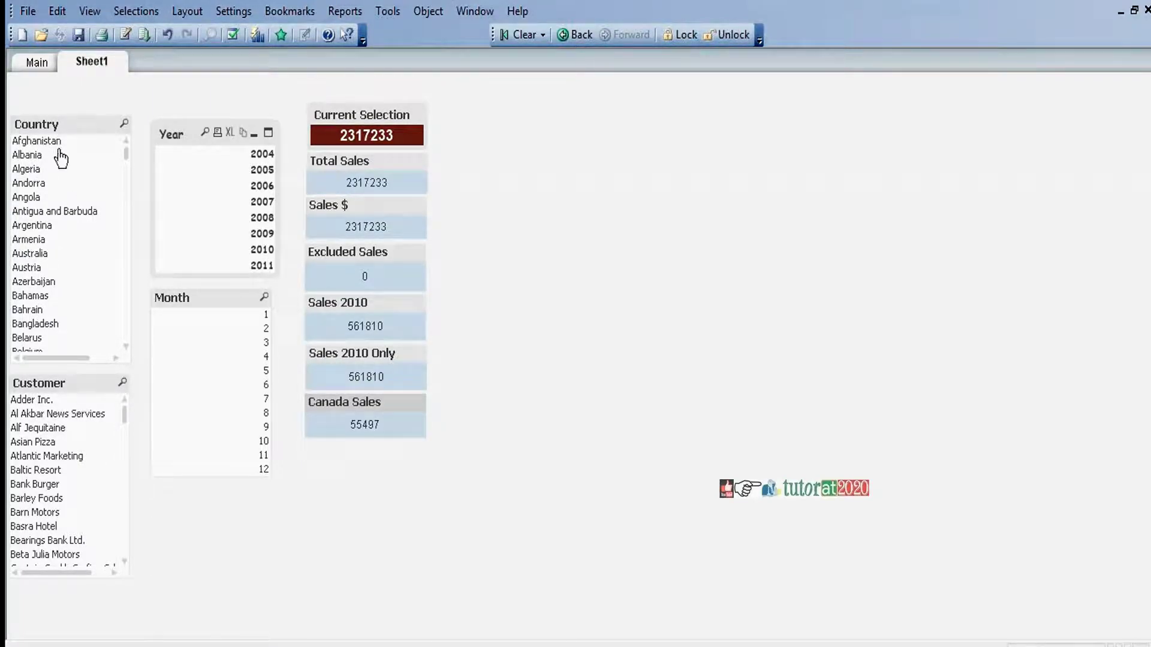
Search the Country list for "ca" and select Canada to compare Current Selection with Canada Sales.
left_click(92, 127)
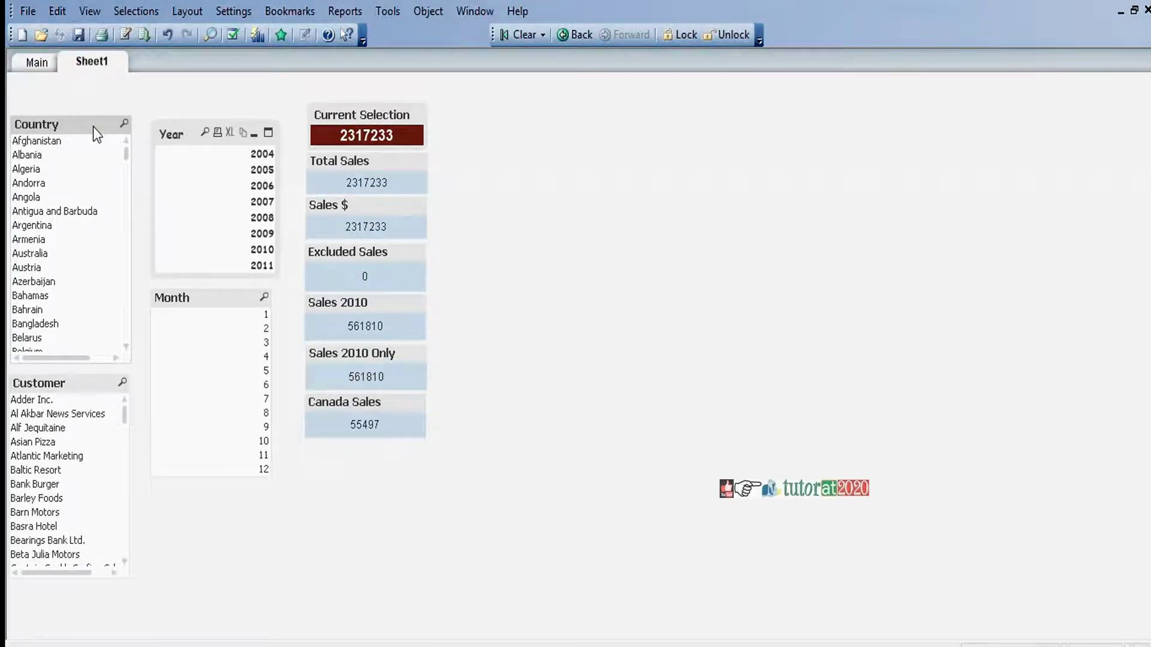
type("c")
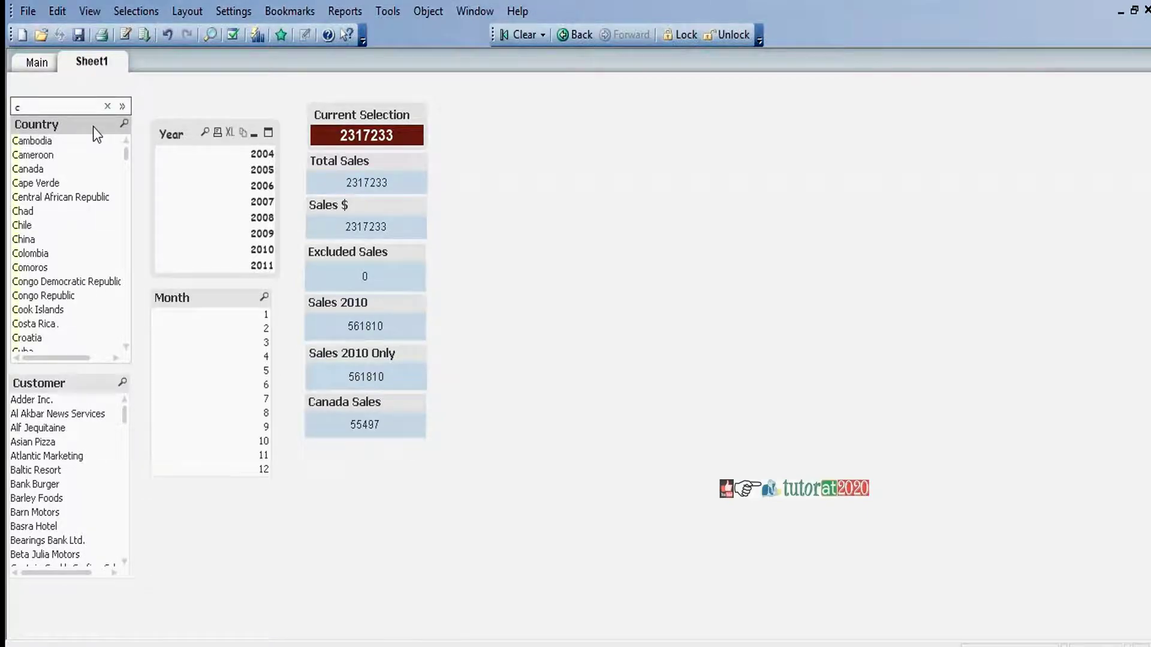
type("a")
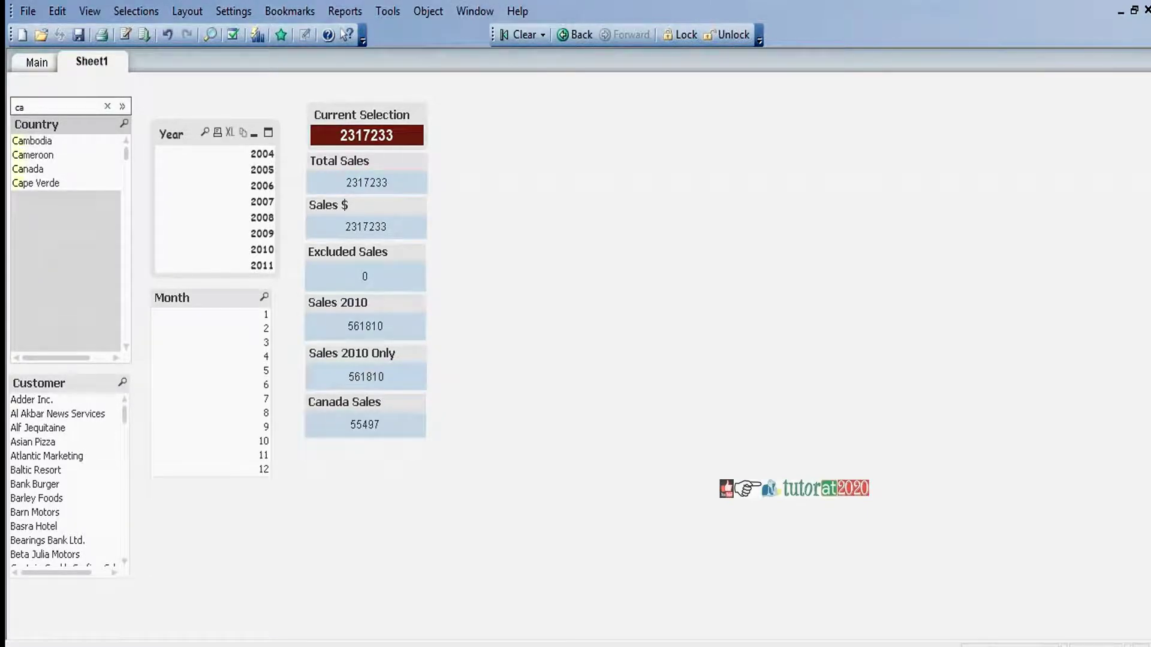
left_click(27, 169)
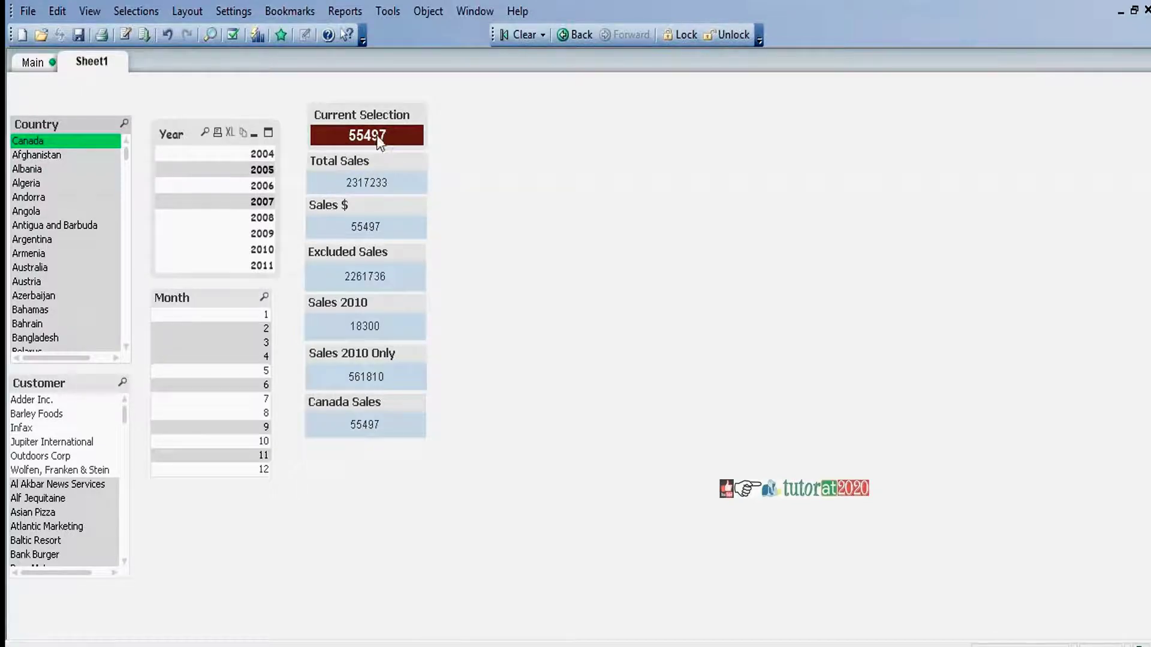
Compare Canada Sales with Current Selection for other countries, including Andorra, Armenia, Azerbaijan and Angola.
left_click(19, 197)
left_click(28, 239)
left_click(29, 197)
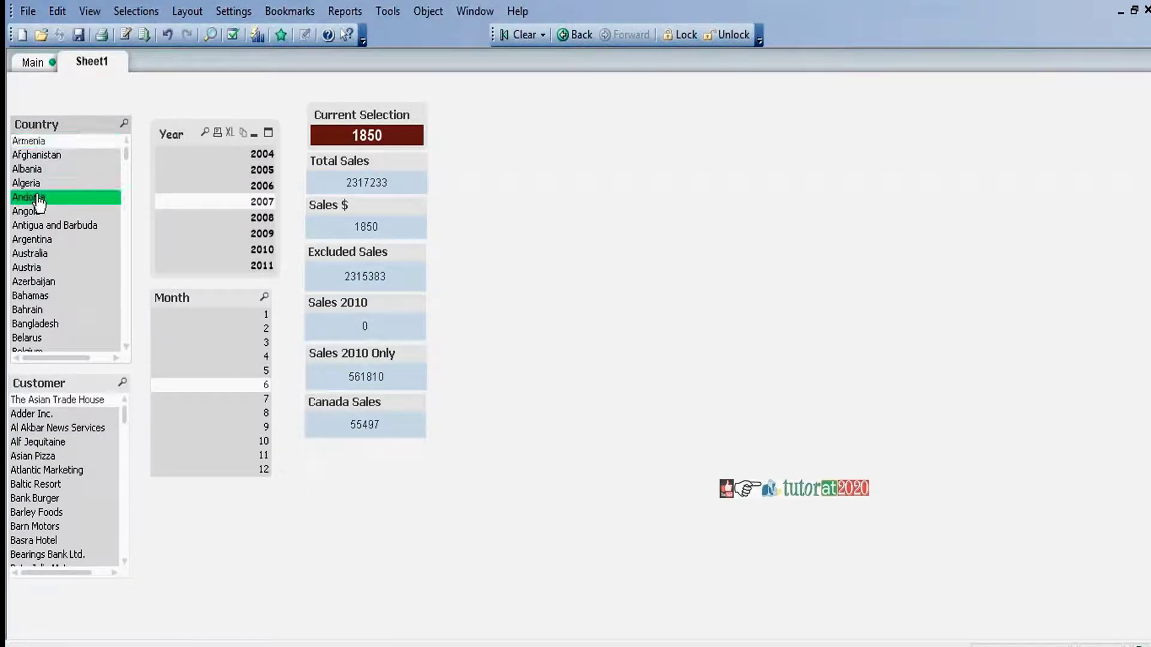
left_click(33, 281)
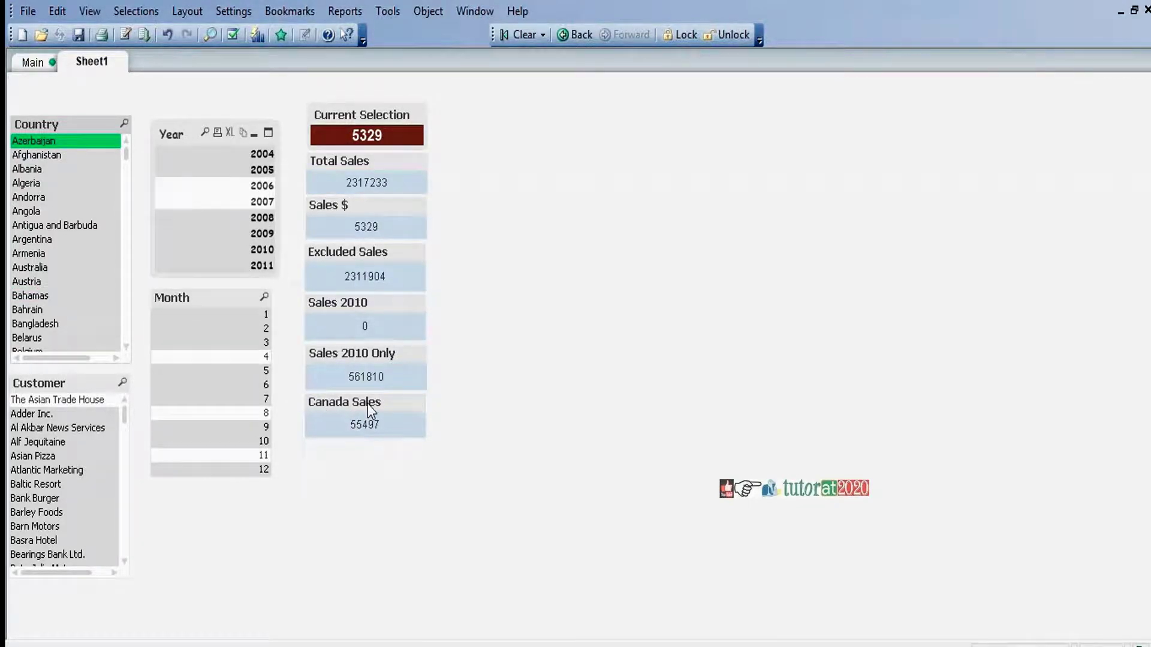
left_click(28, 197)
left_click(33, 281)
left_click(46, 297)
left_click(27, 211)
left_click(33, 281)
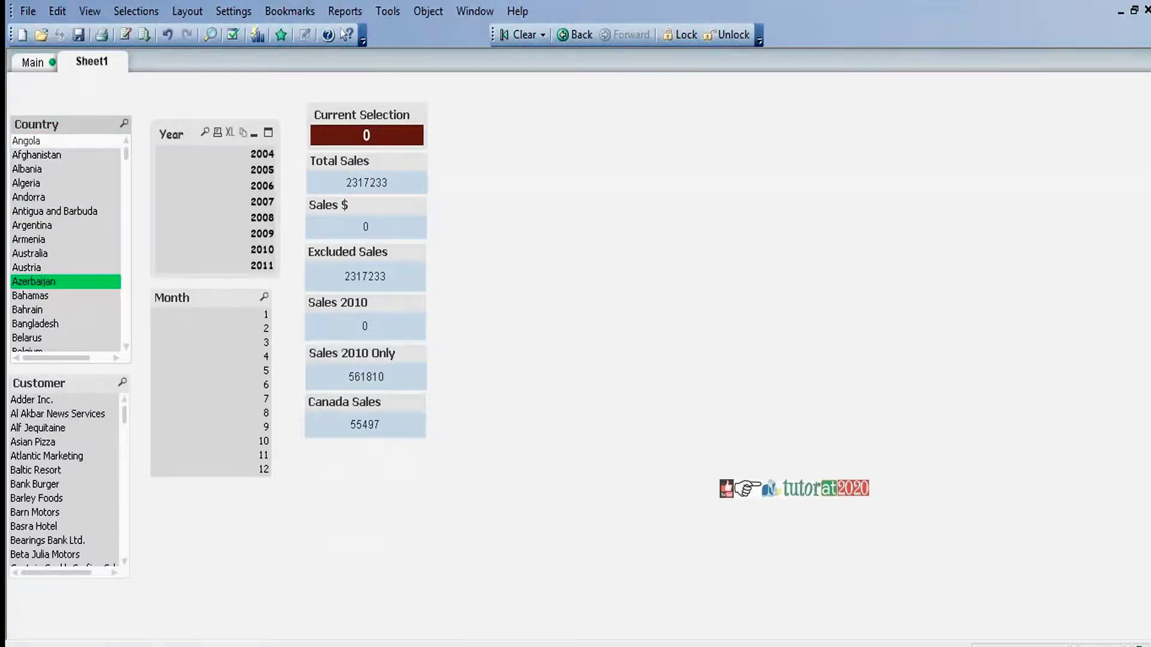
left_click(27, 210)
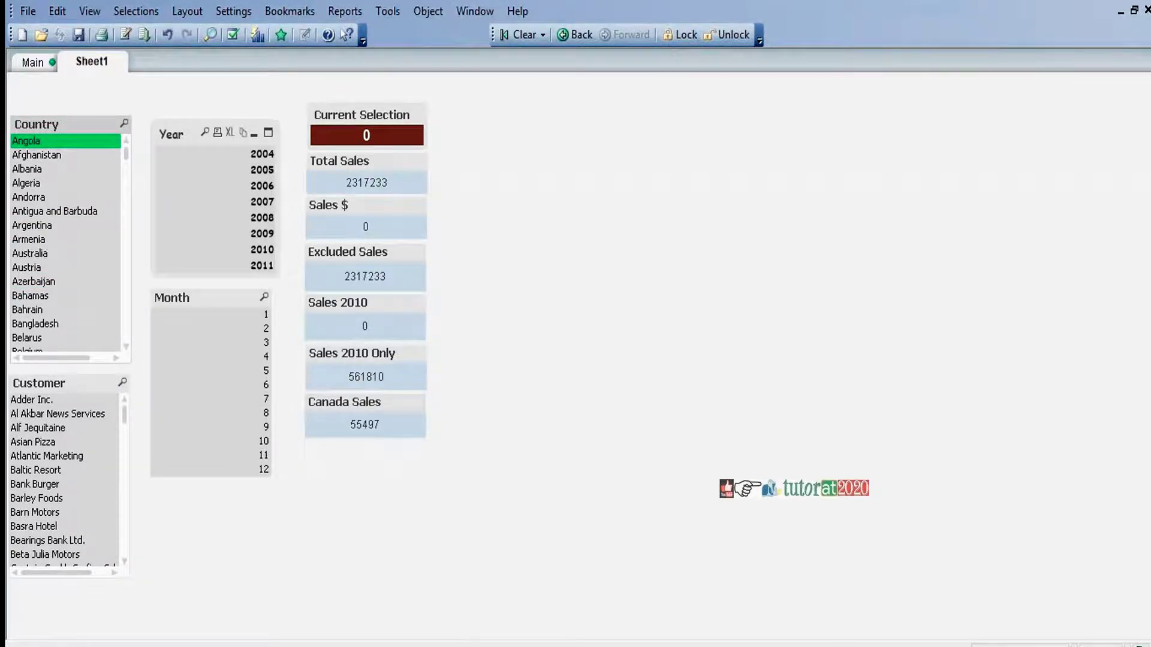
Clear the country selection and select year 2010 to compare Canada Sales with the other totals.
left_click(263, 249)
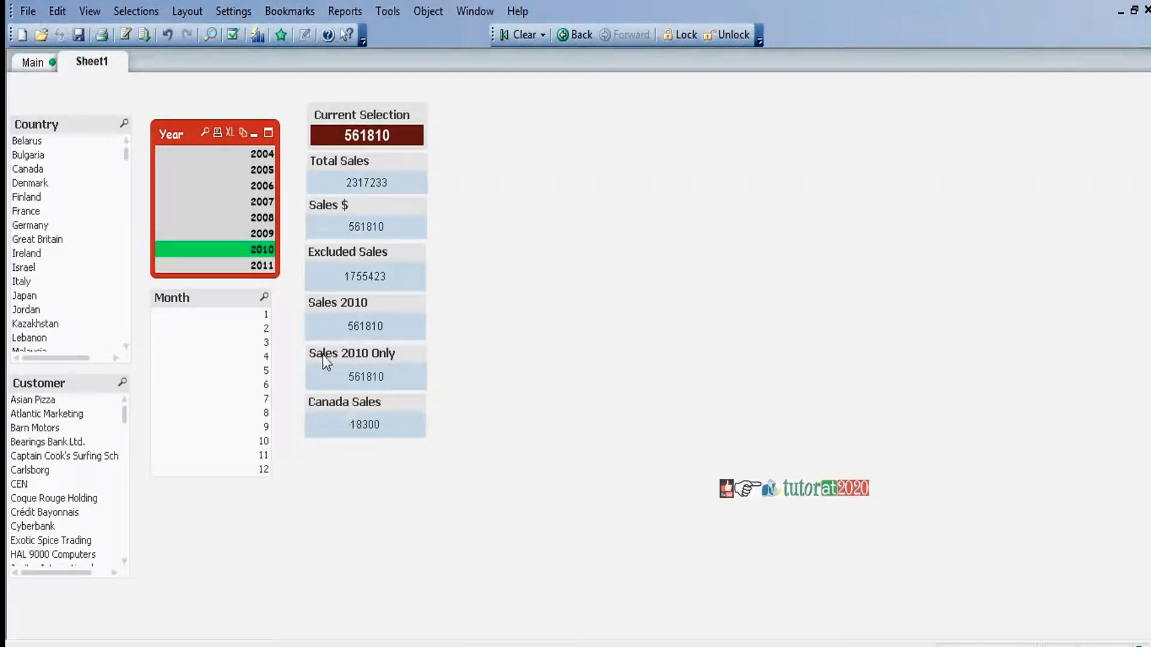
left_click(517, 230)
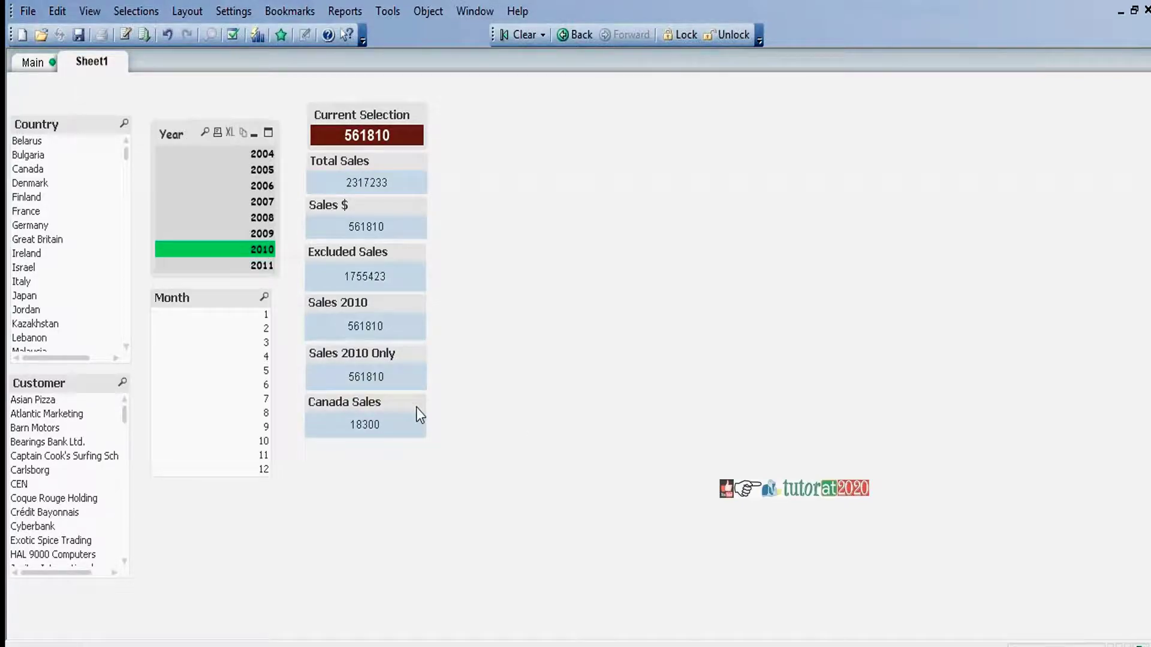
Clear the year selection and start a new text object beneath Canada Sales with the expression =Sum(Sales).
left_click(253, 258)
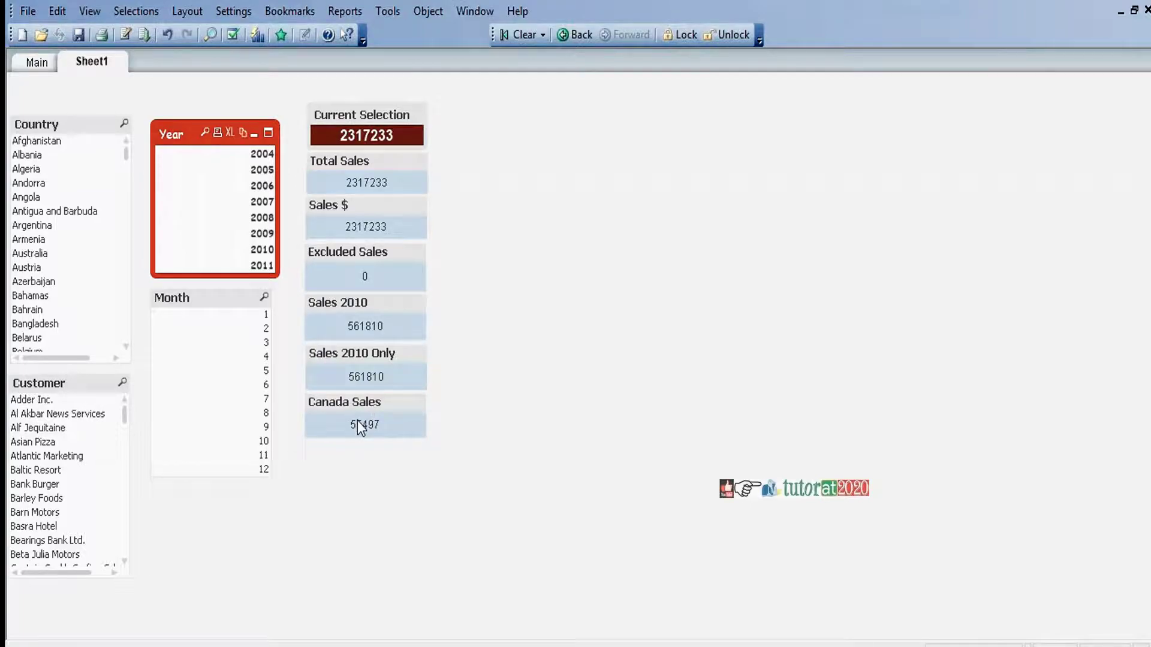
left_click(555, 506)
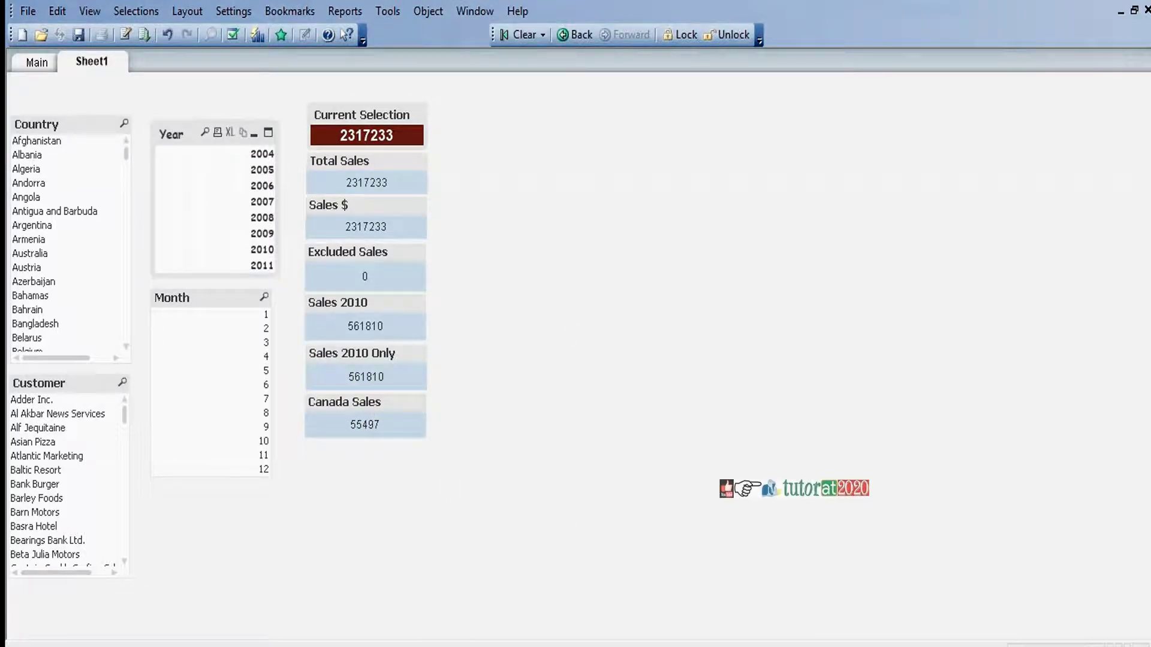
right_click(314, 456)
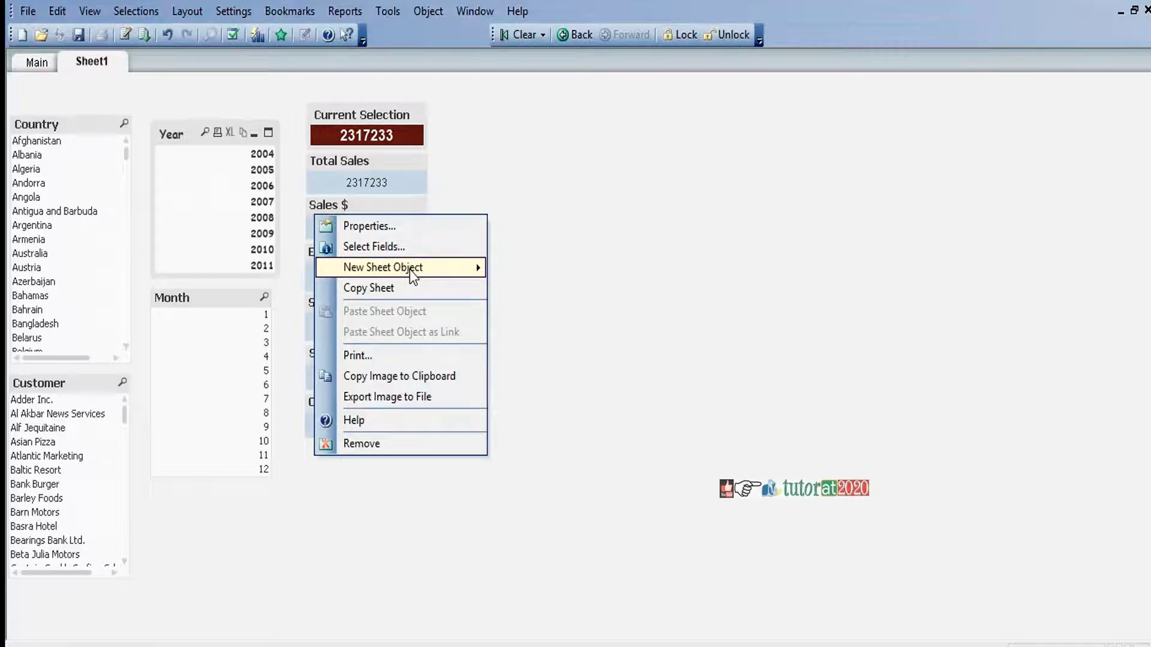
mouse_move(411, 274)
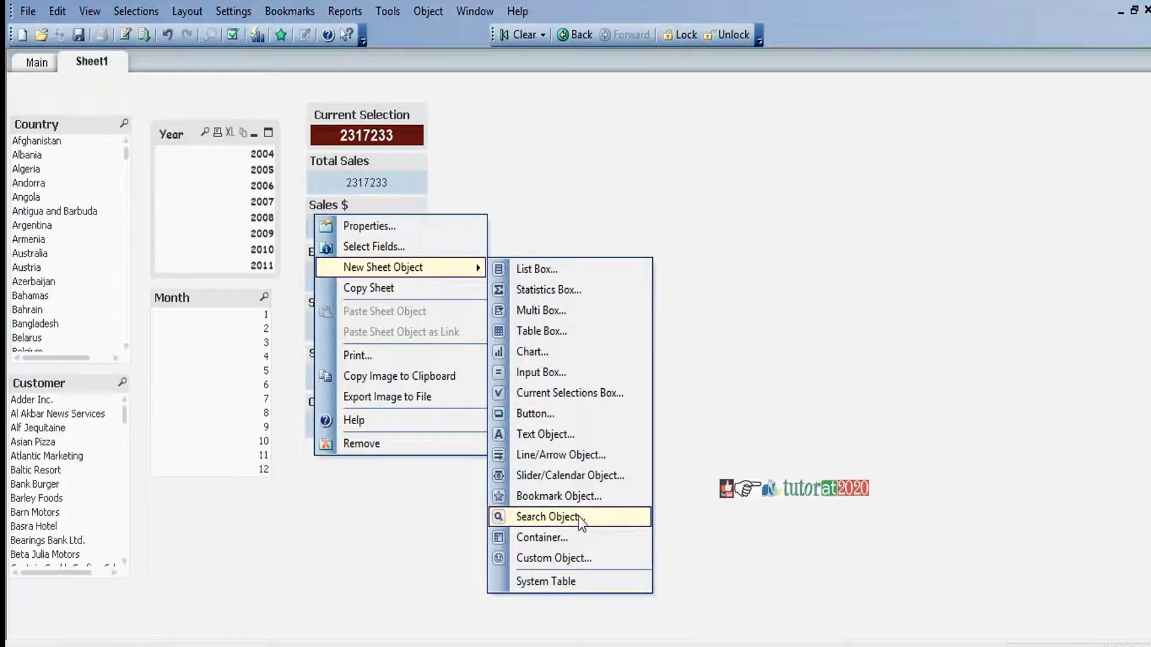
left_click(539, 434)
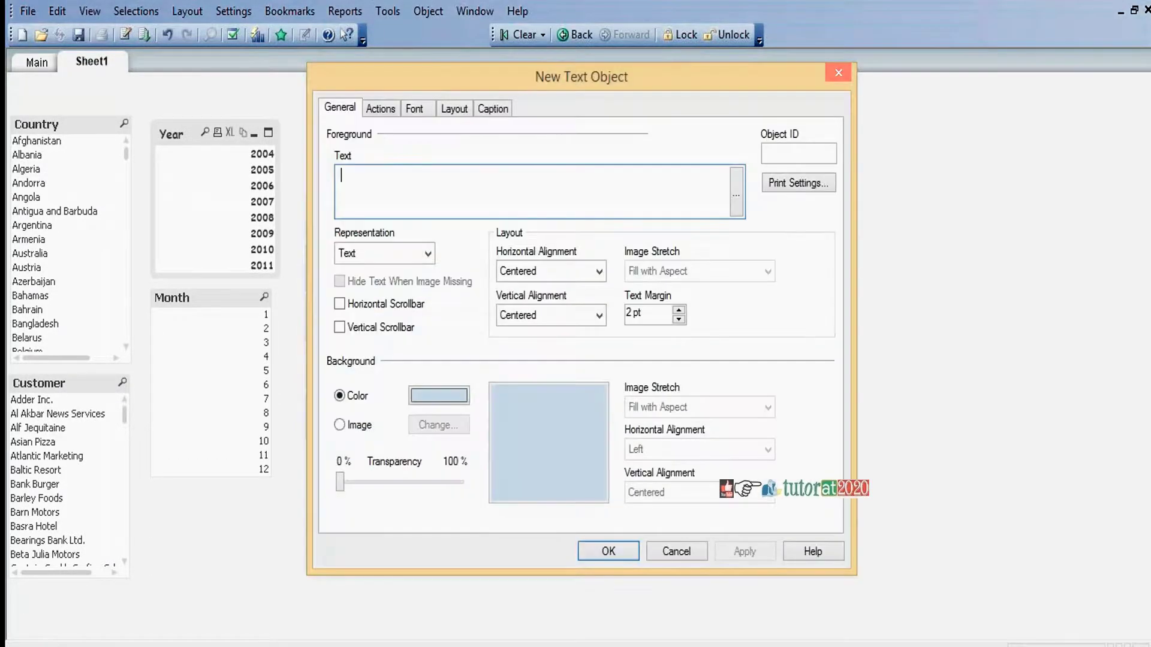
type("=Sum(")
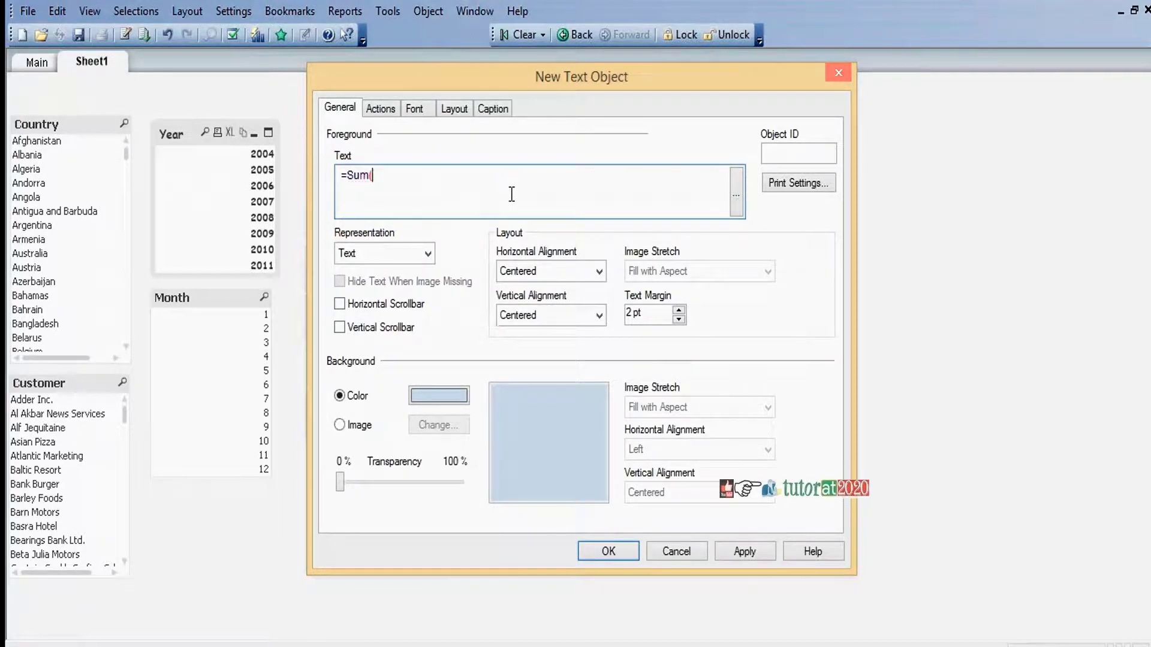
type("Sales)")
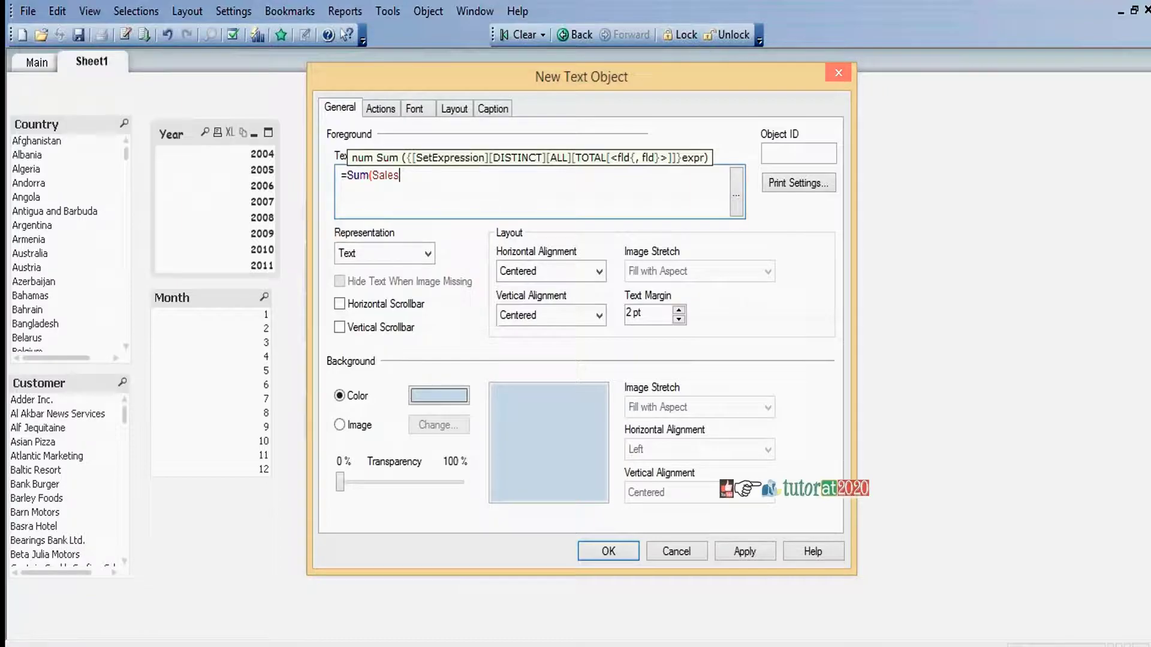
Insert the full-set expression with an empty modifier, {1<>}, before Sales inside the Sum.
key("Left")
key("Left")
key("Left")
key("Left")
key("Left")
key("Left")
type("{}")
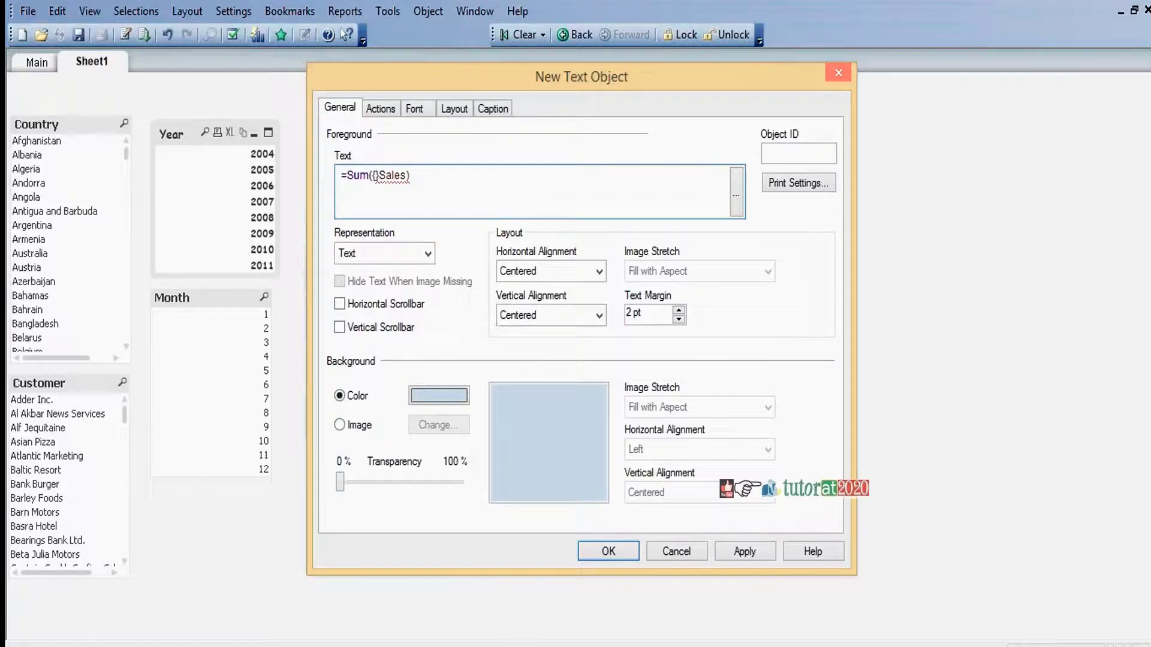
type("1")
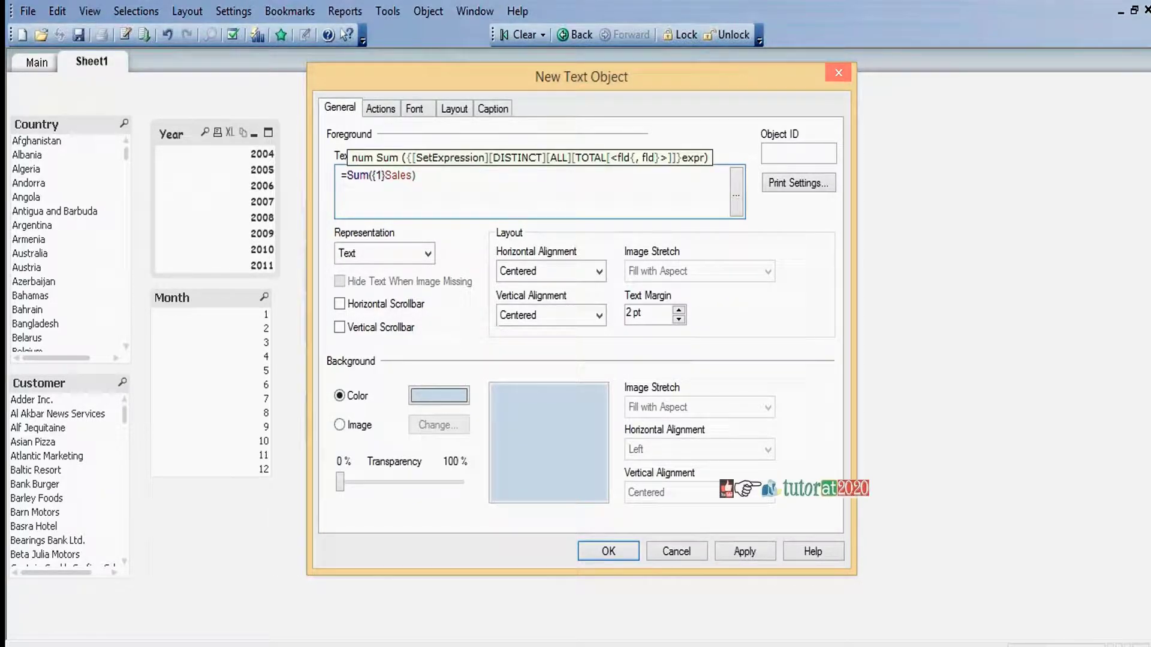
type("<")
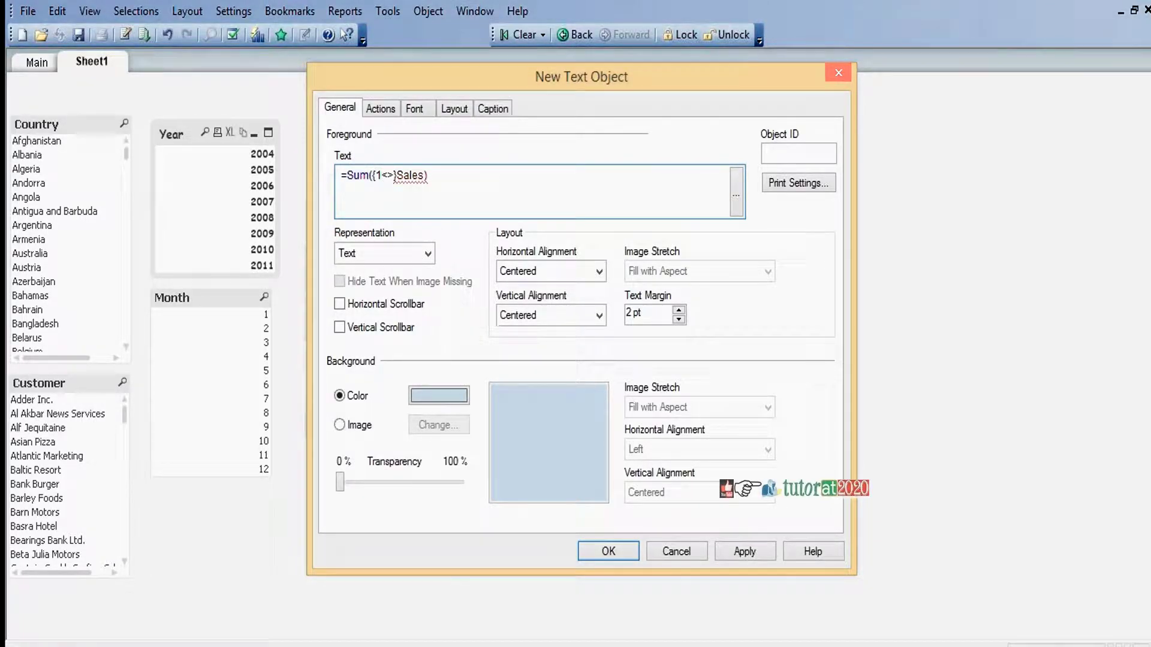
Restrict the {1<>} set to Country={'Canada'}, giving =Sum({1<Country={'Canada'}>}Sales).
type("Cou")
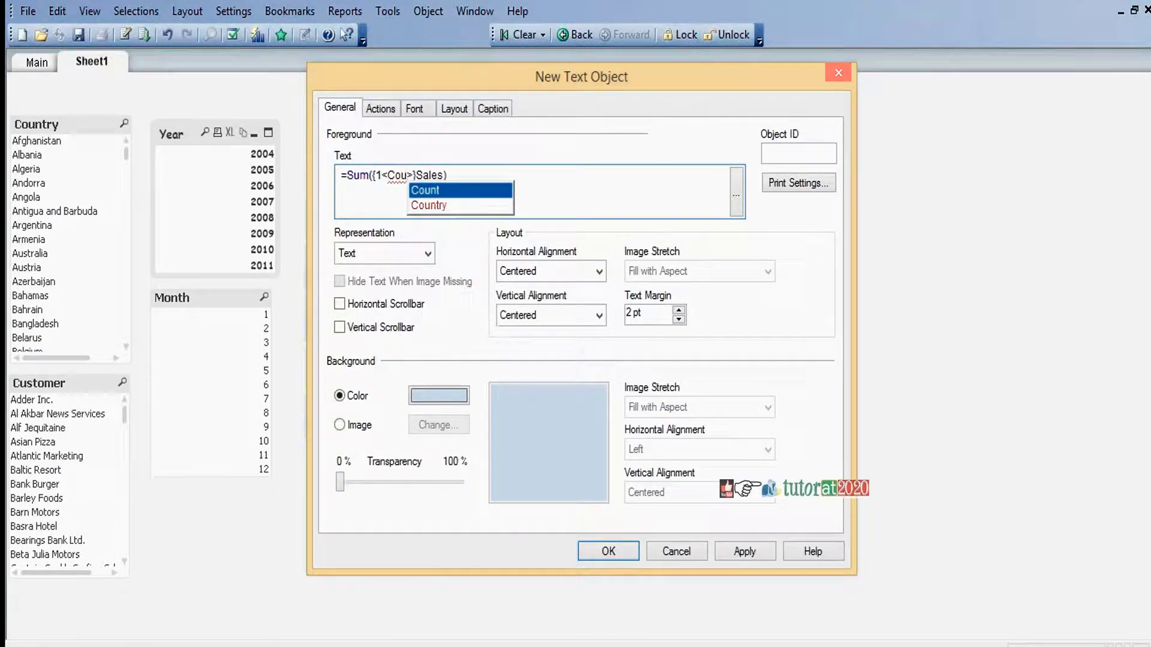
key("Down")
key("Return")
type("=")
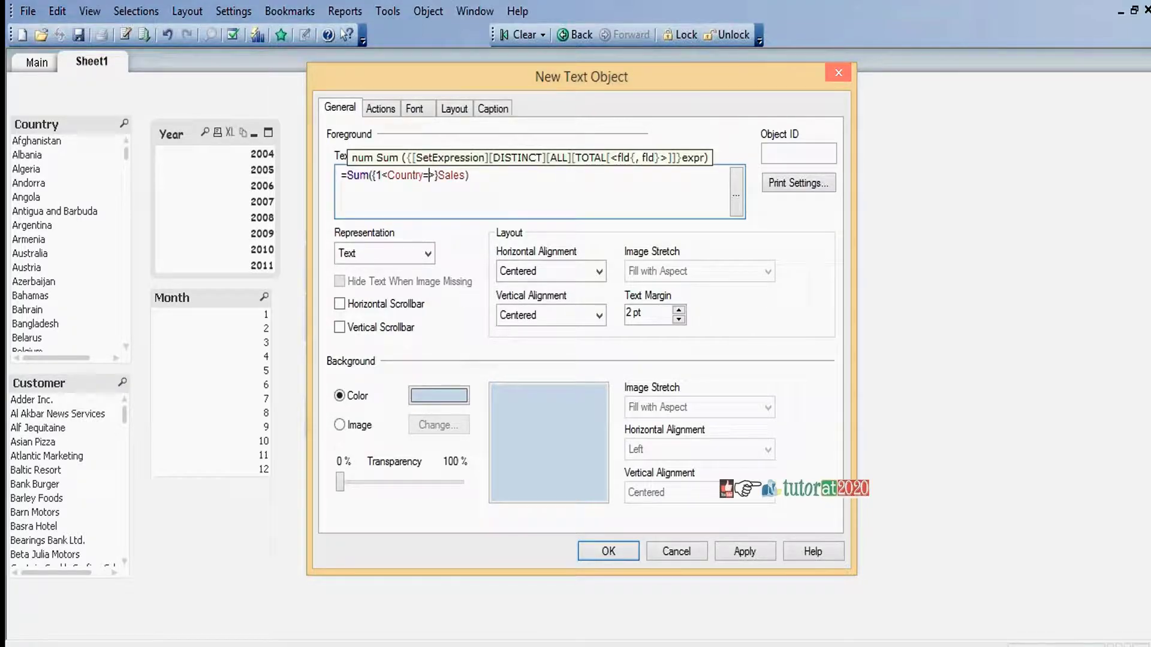
type("{}")
type("\"")
type("Canada")
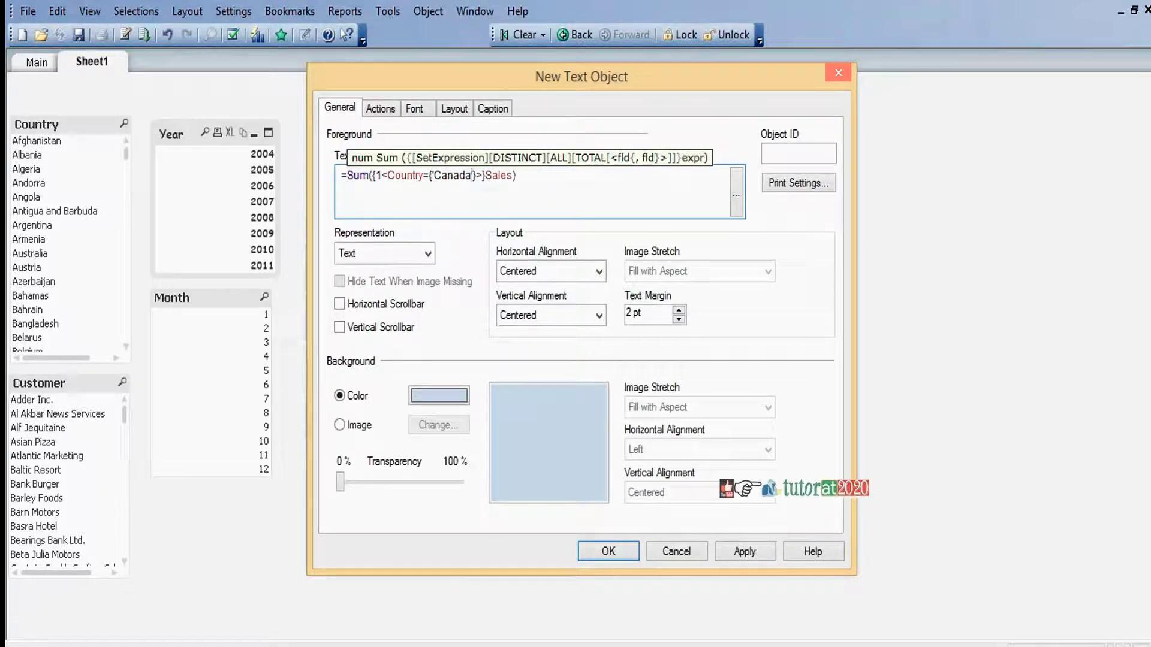
Show the text object's caption with the title "Canada Only" and create the object.
left_click(497, 110)
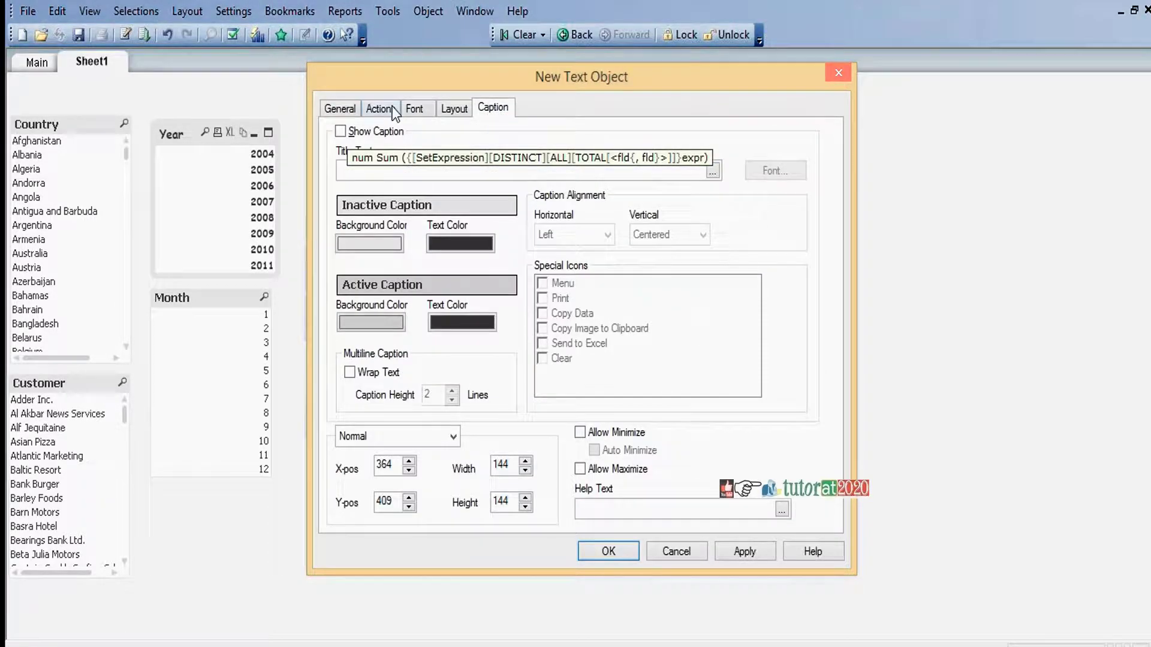
left_click(341, 131)
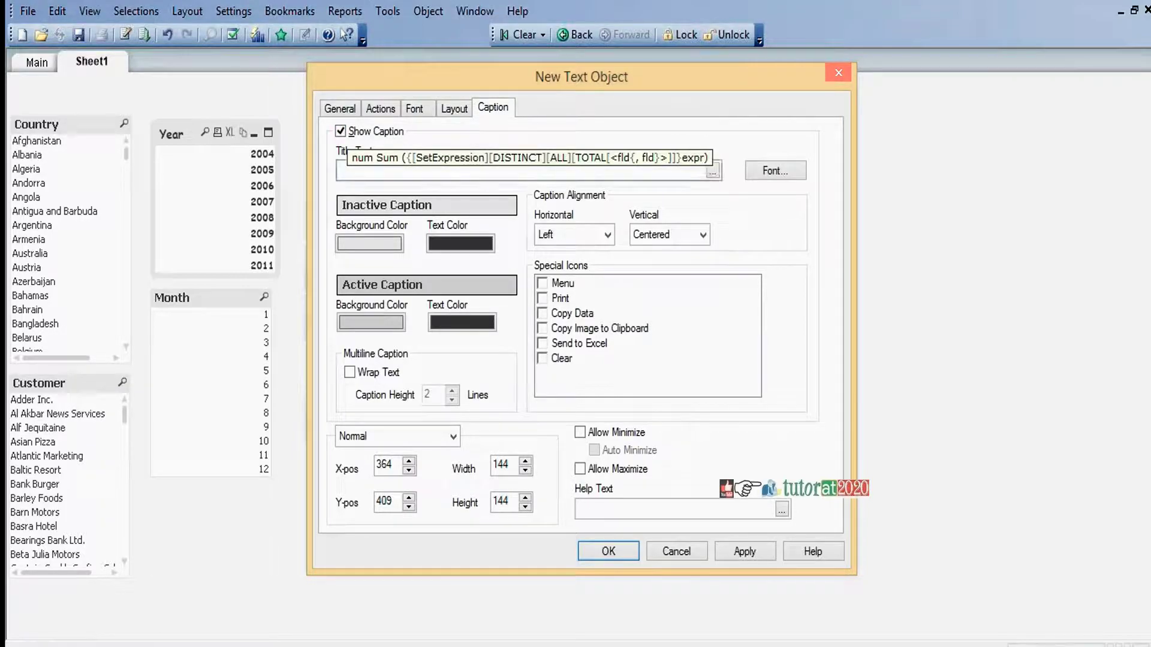
type("Canada Only")
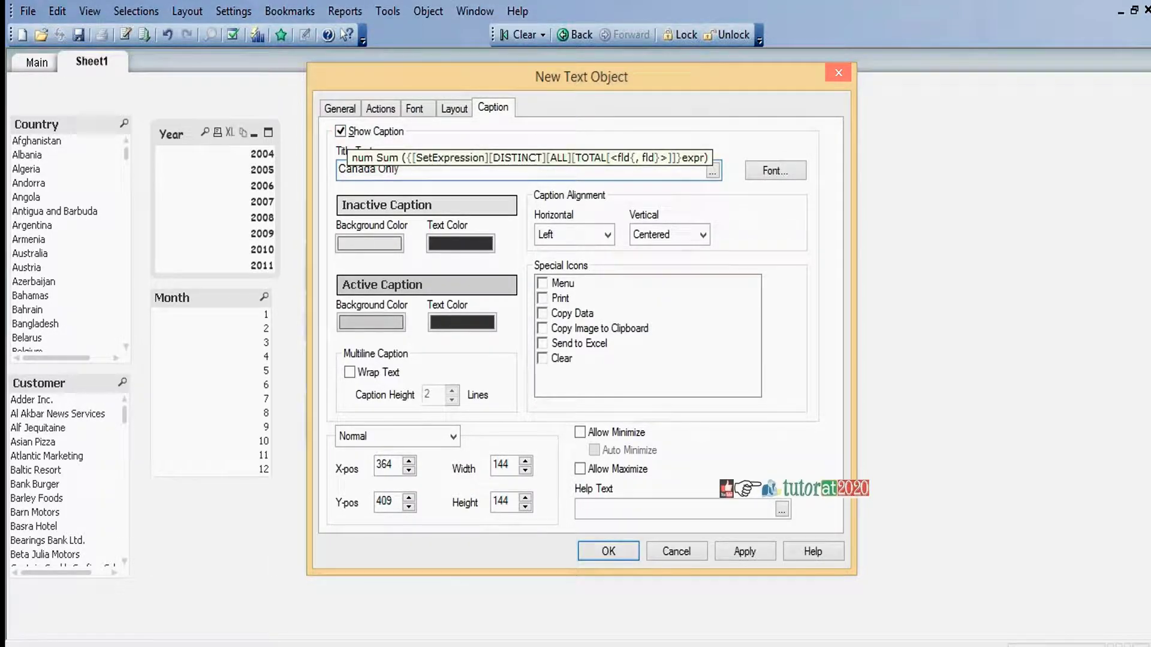
left_click(620, 555)
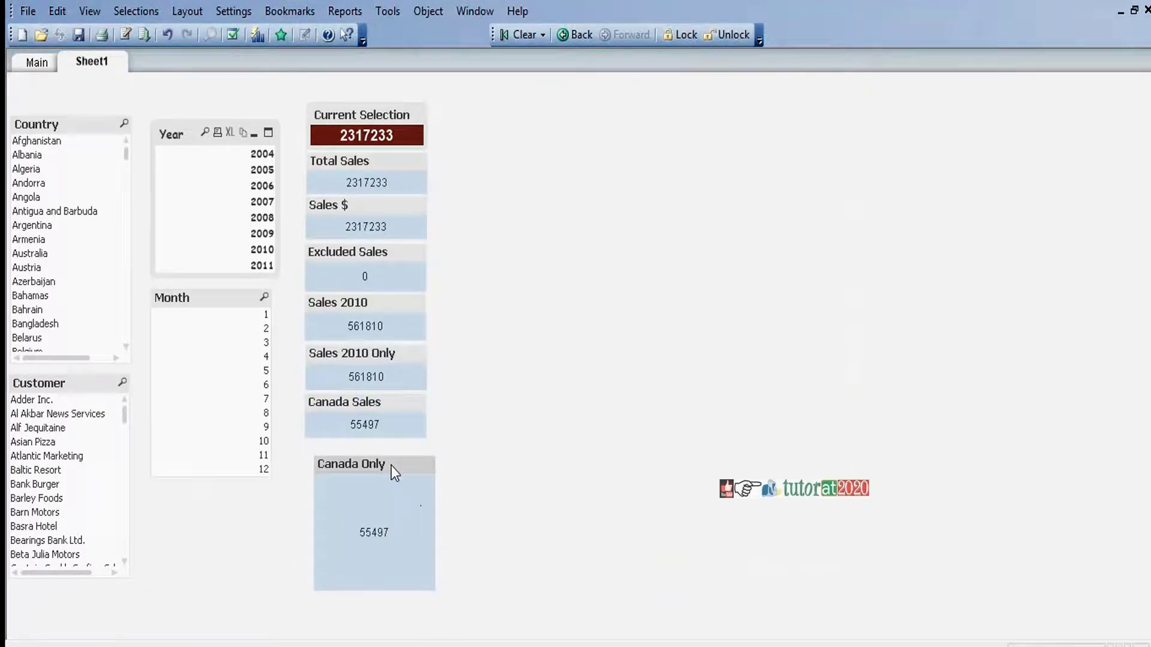
Place the Canada Only object directly beneath Canada Sales and reduce its height to match the objects above.
left_click_drag(391, 465, 381, 450)
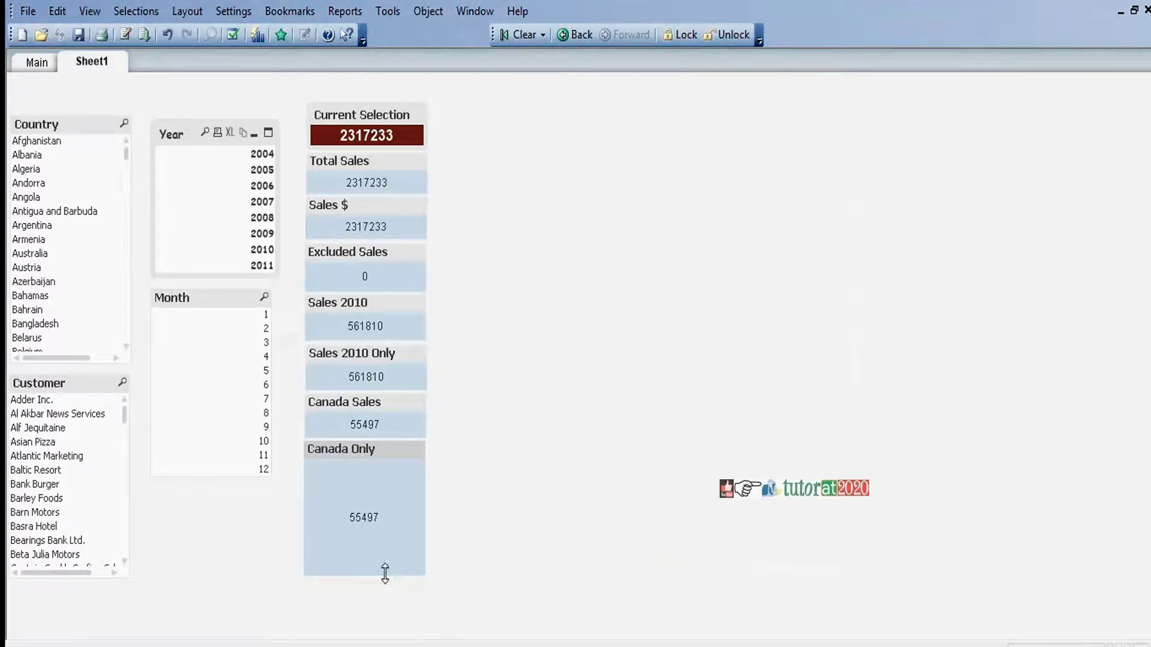
left_click_drag(385, 570, 388, 483)
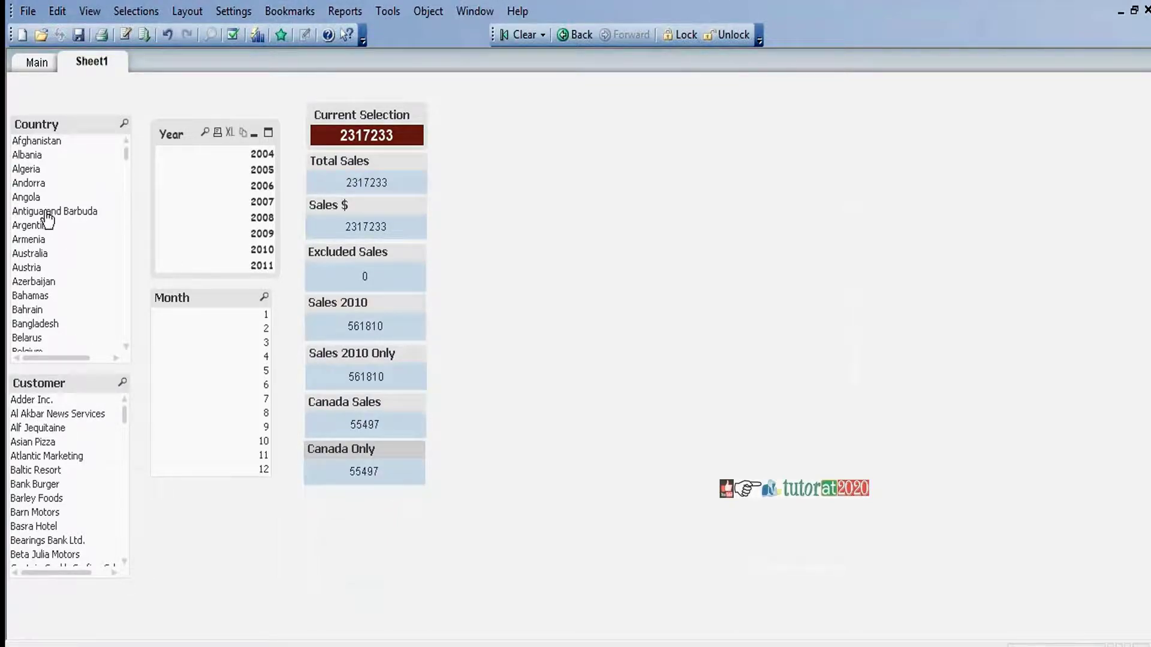
Compare Canada Only with Canada Sales for Algeria, Armenia and year 2010, and clear the selections.
left_click(60, 170)
left_click(67, 240)
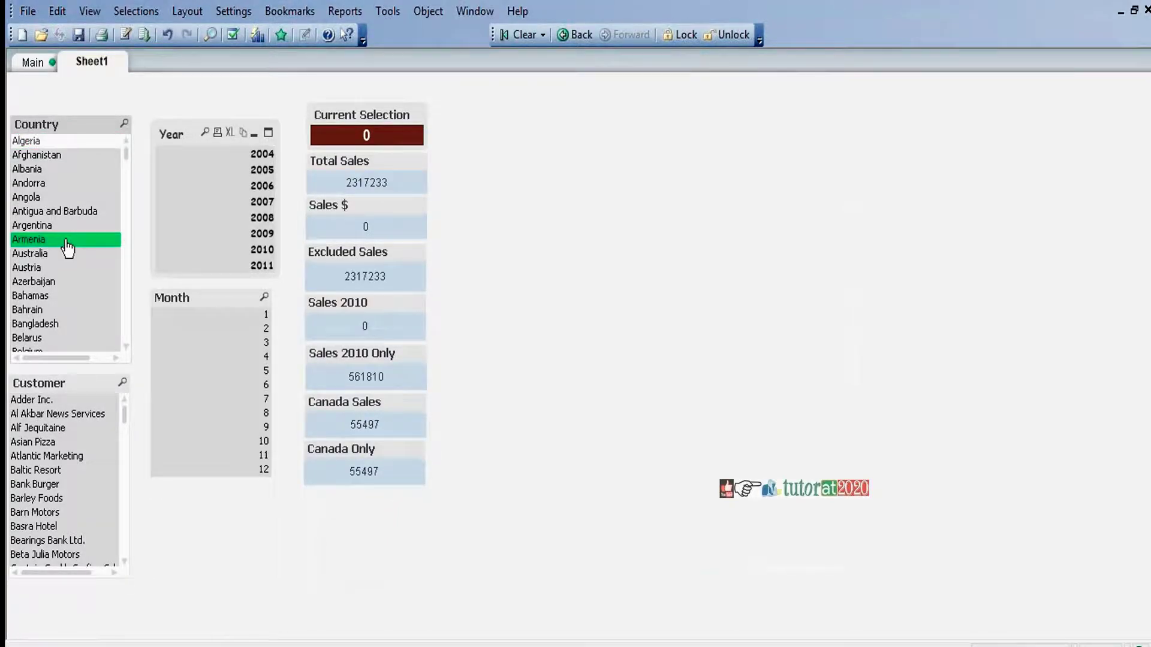
left_click_drag(31, 180, 31, 264)
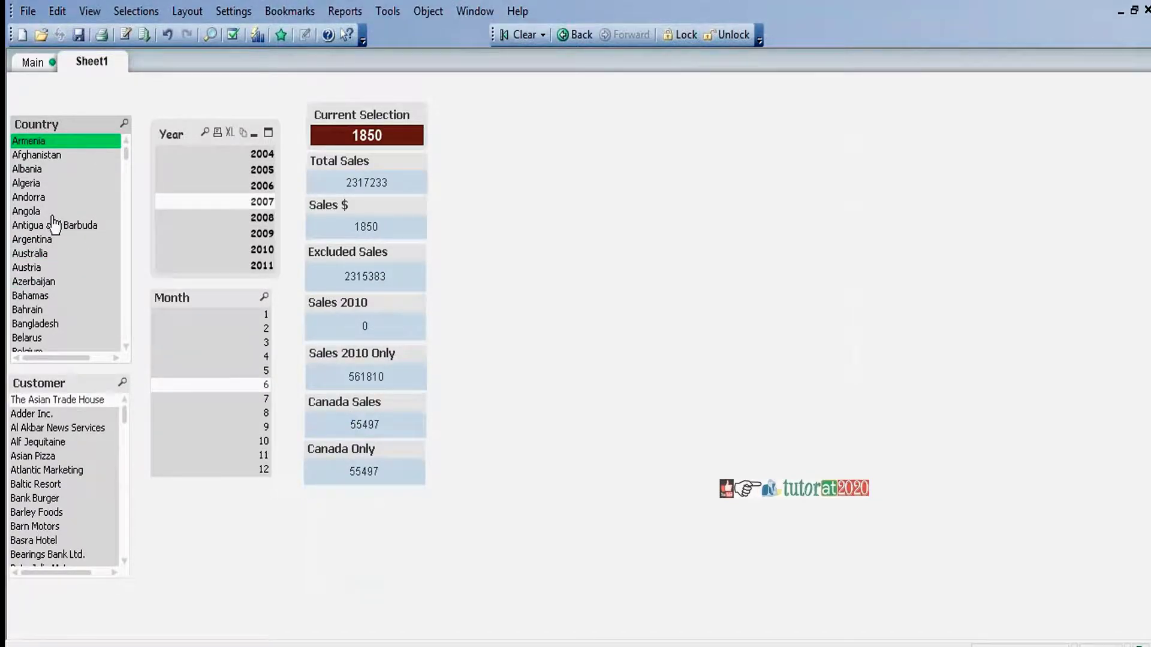
left_click(262, 249)
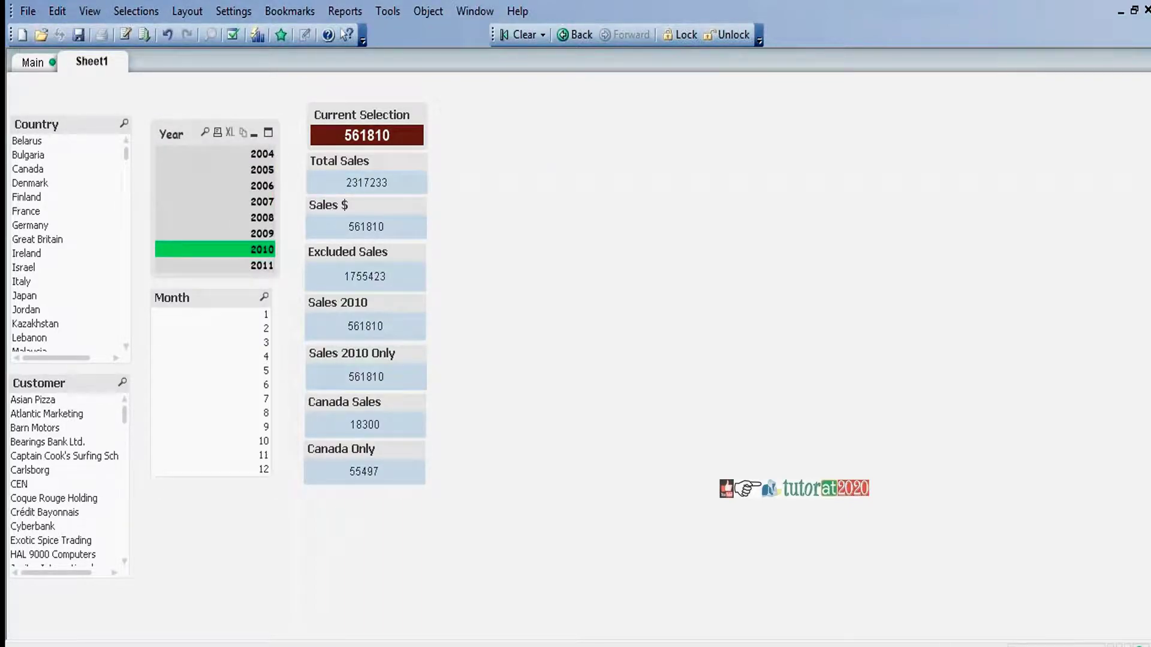
key("ctrl+shift+d")
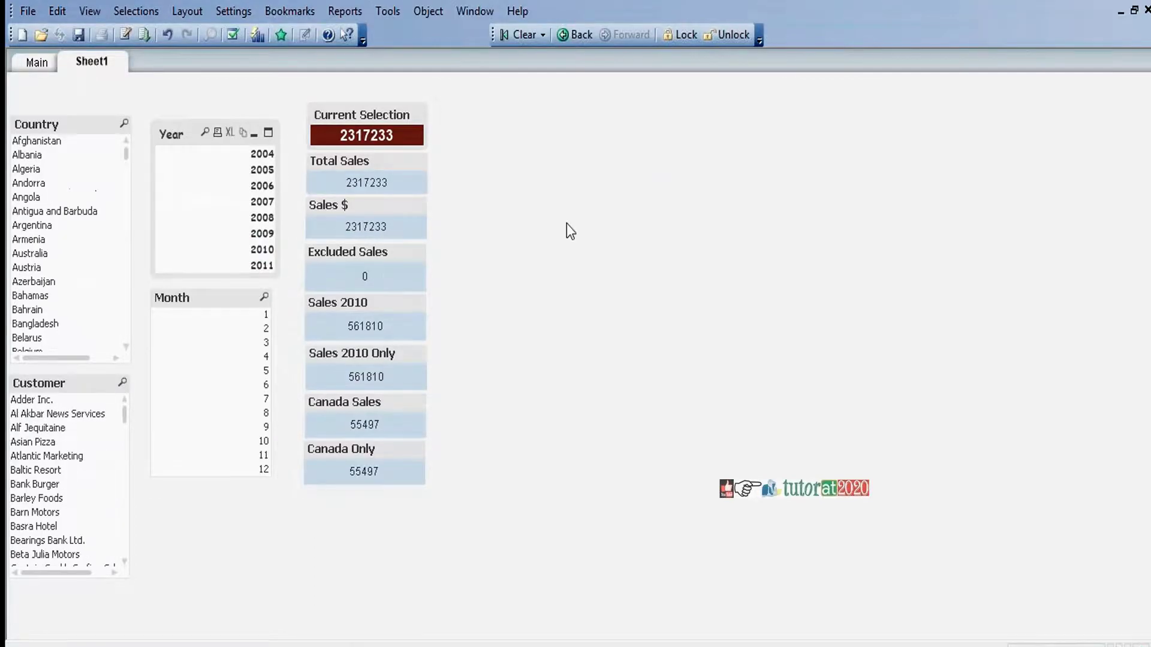
Start another text object beneath Canada Only with the expression =Sum(Sales).
right_click(307, 497)
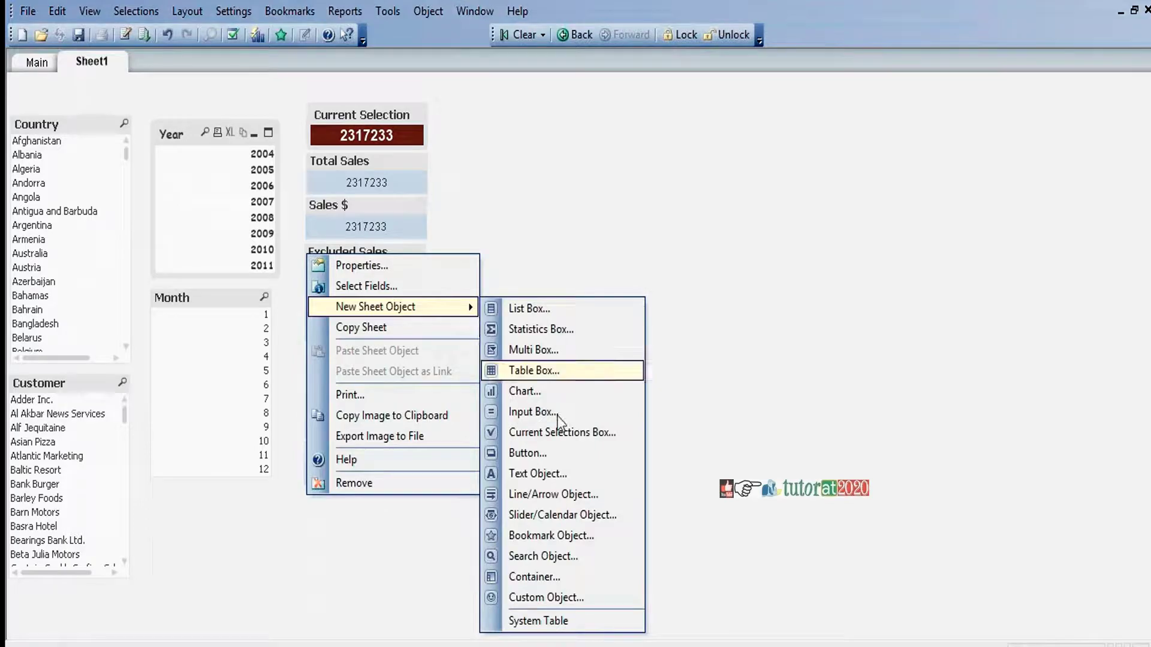
left_click(532, 473)
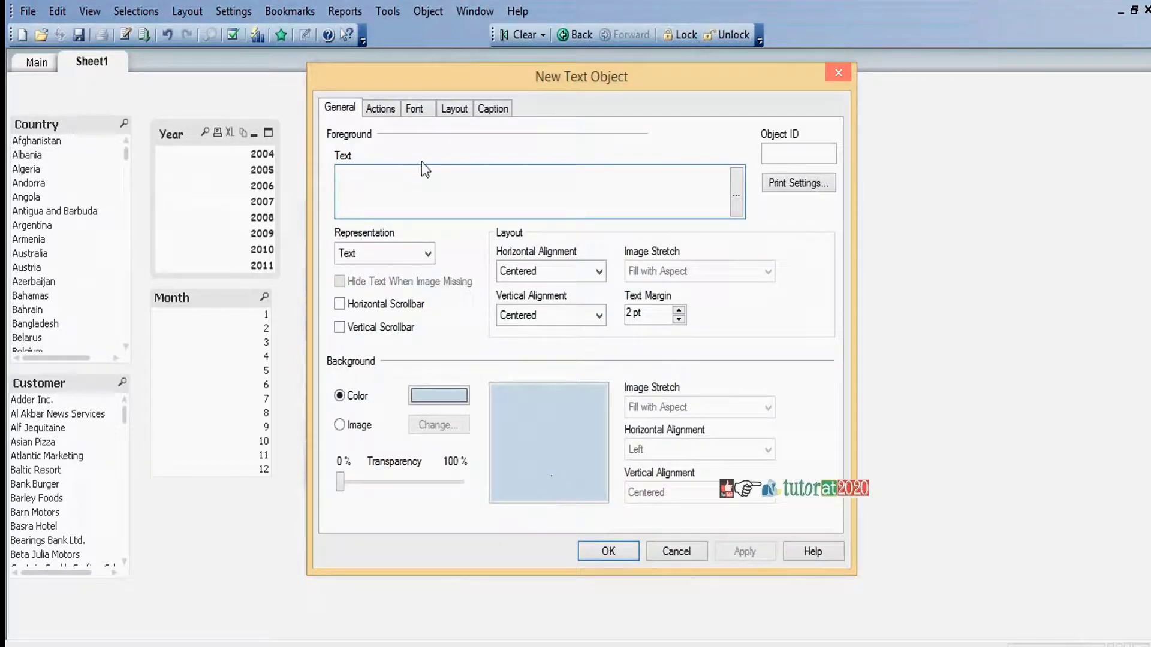
type("=Sum(")
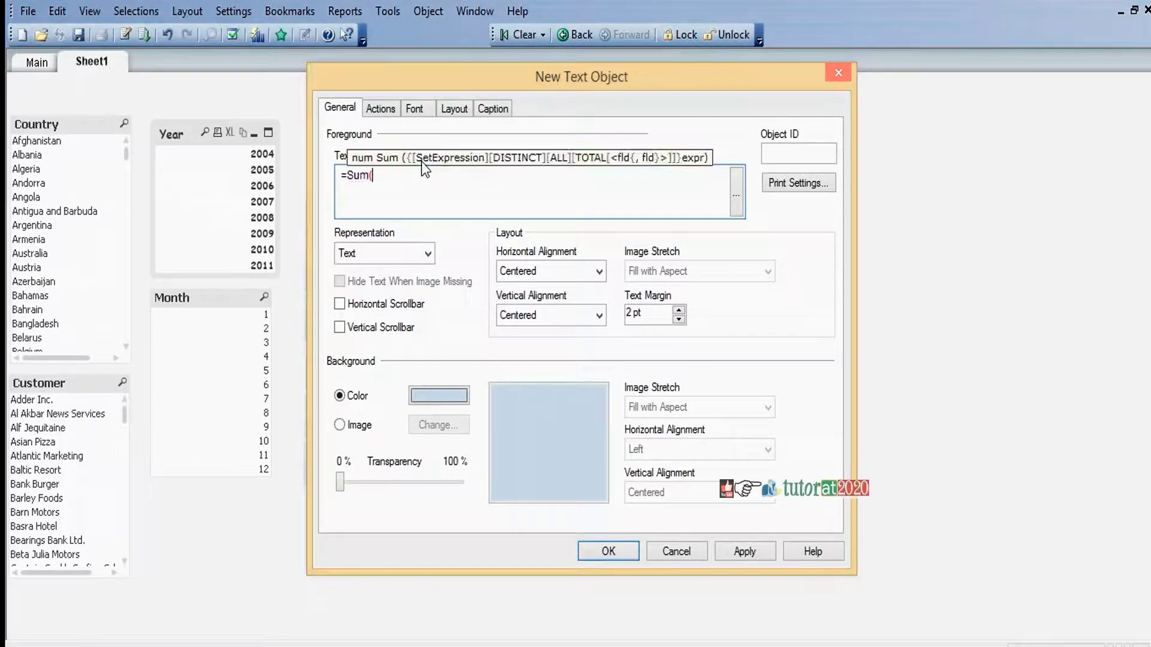
type("Sales)")
Insert the current-selection set with an empty modifier, {$<>}, before Sales inside the Sum.
key("Left")
key("Left")
key("Left")
key("Left")
key("Left")
key("Left")
type("{")
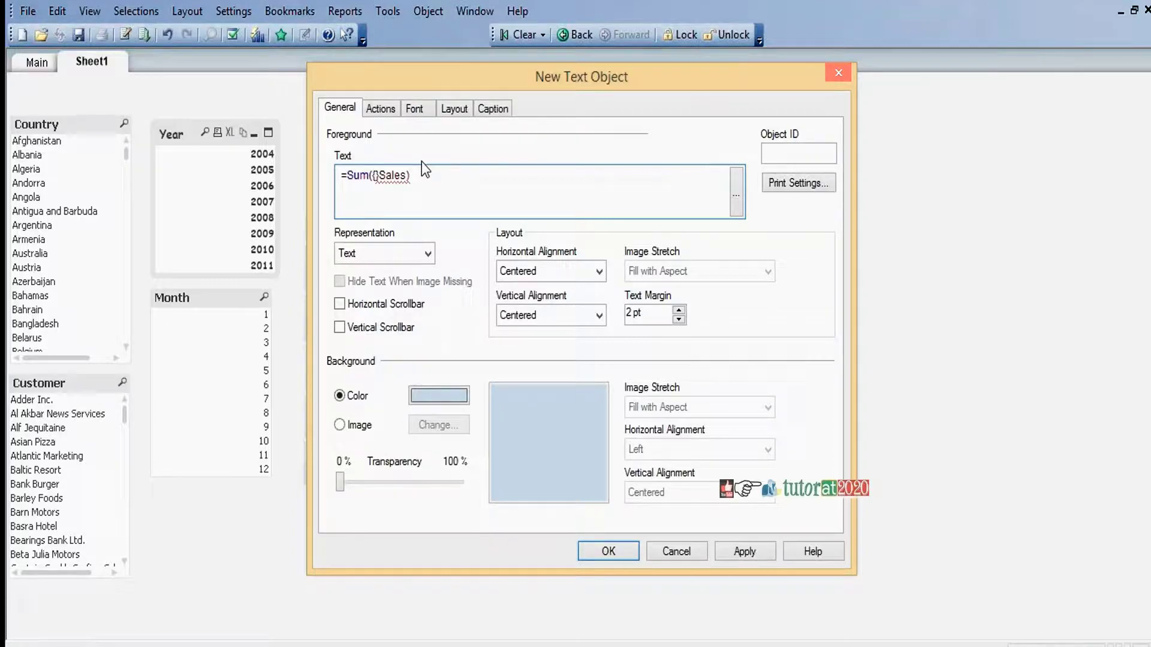
type("$<>}")
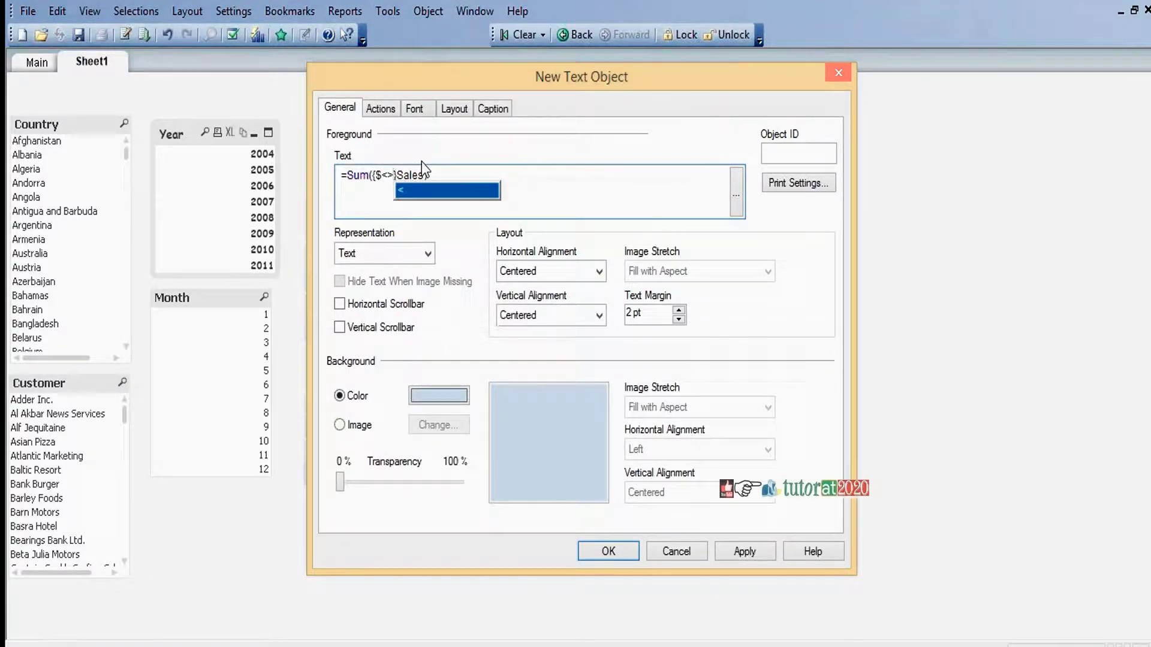
key("Left")
key("Left")
Add the modifier Country={'Canada'} to the {$<>} set.
type("Y")
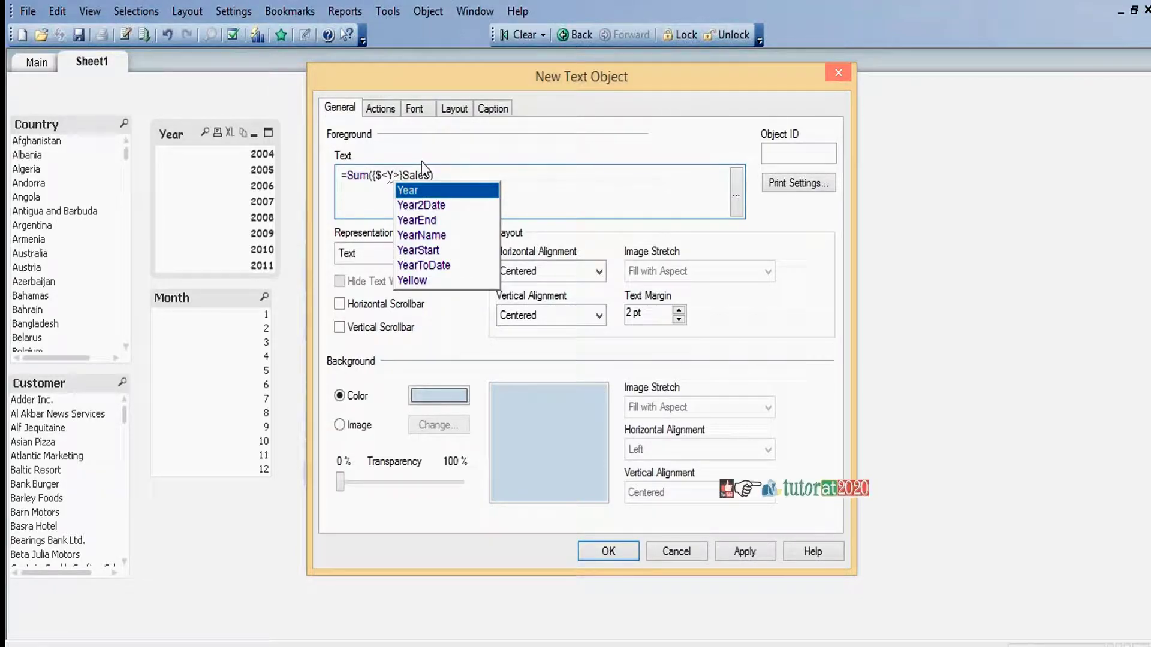
key("BackSpace")
type("Cou")
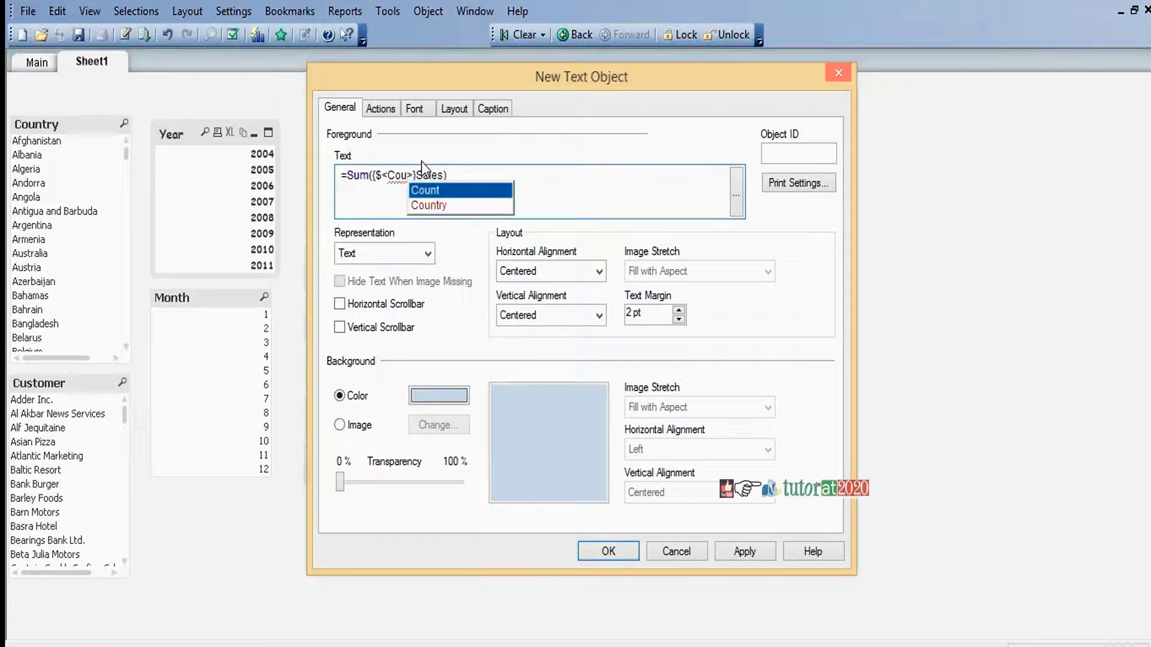
key("Down")
key("Return")
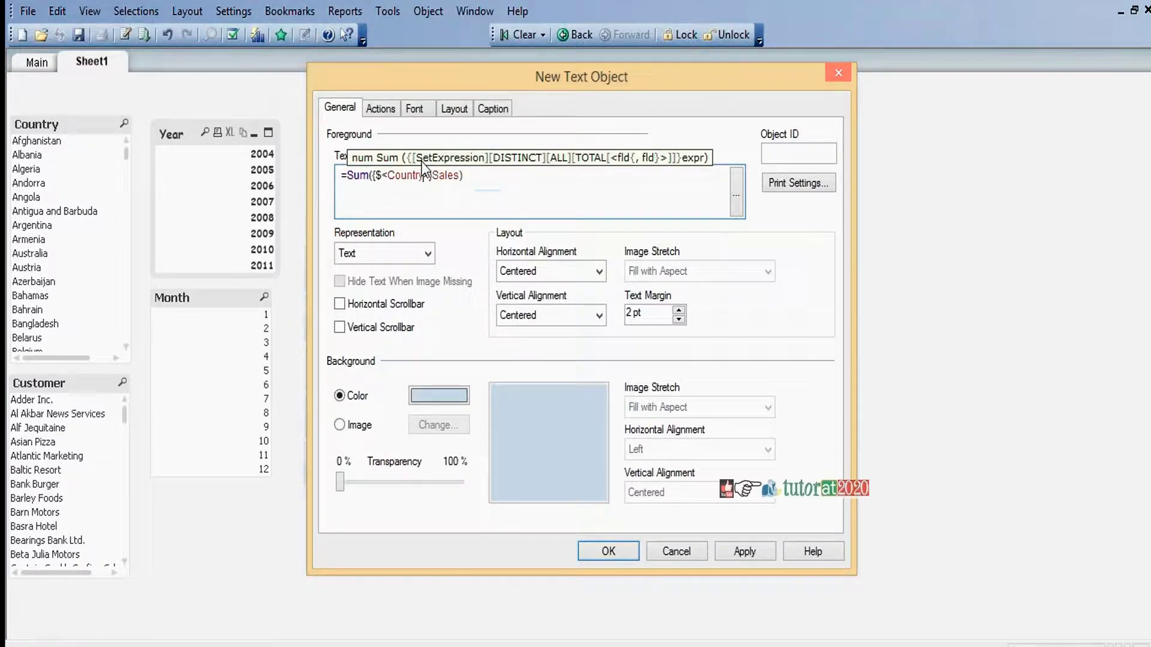
type("{}")
type("'C")
type("anada'}>")
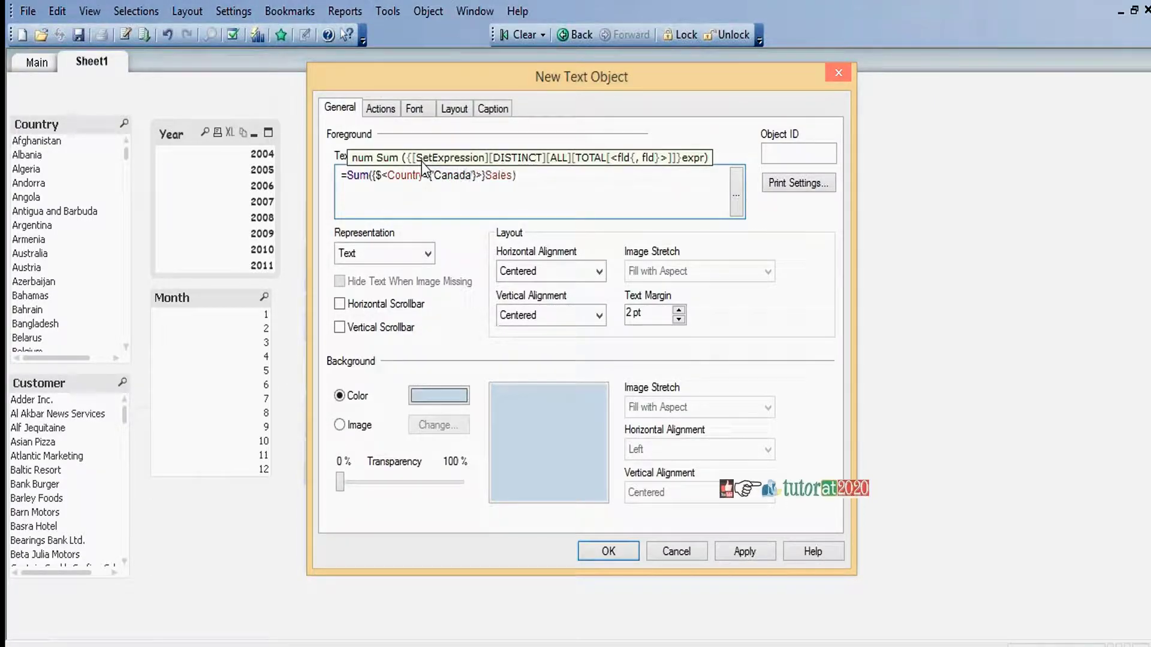
Add the modifier Year={2011} after the Canada modifier in the {$<>} set of the new text object's Sum expression.
key("Right")
type(",")
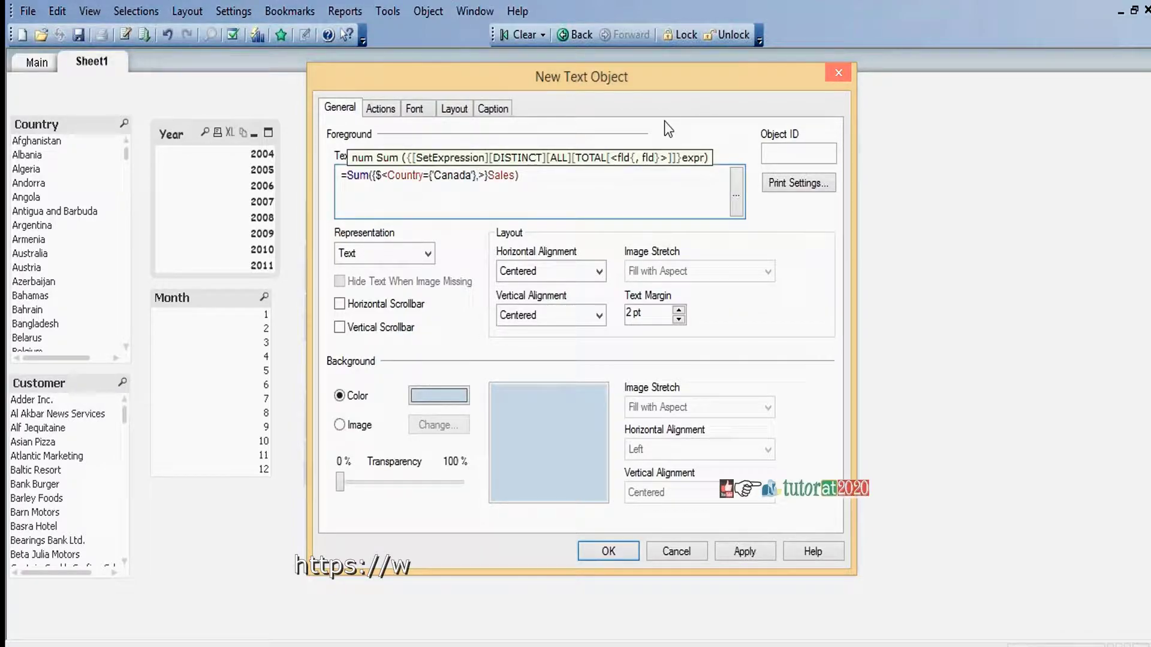
type("Year=")
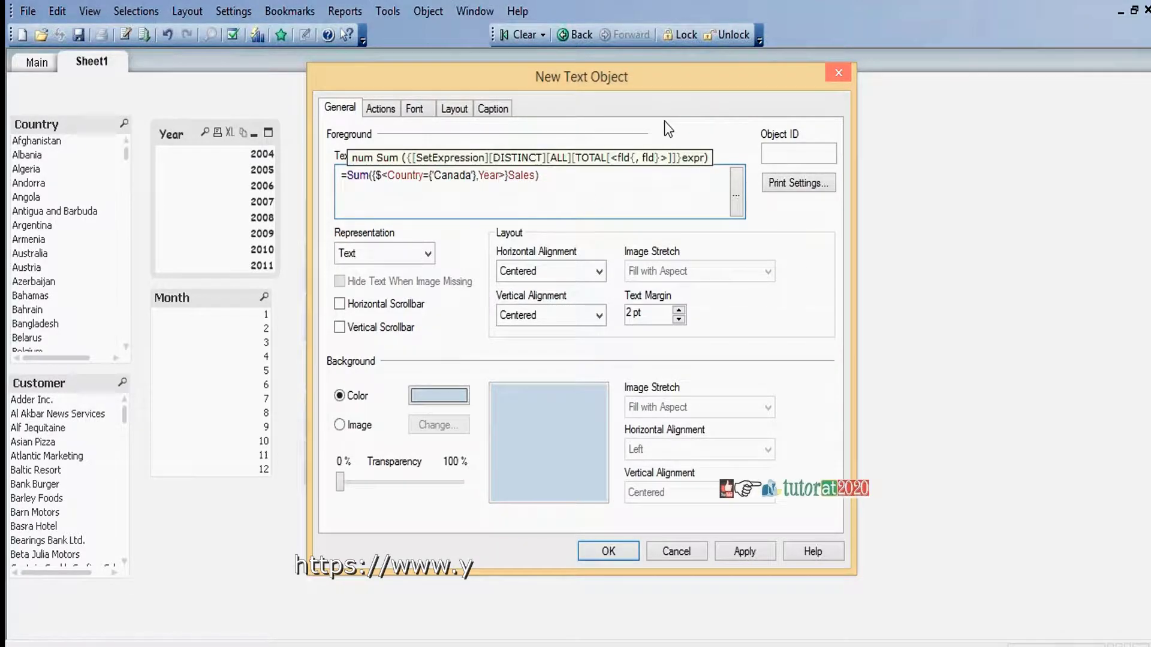
type("{}")
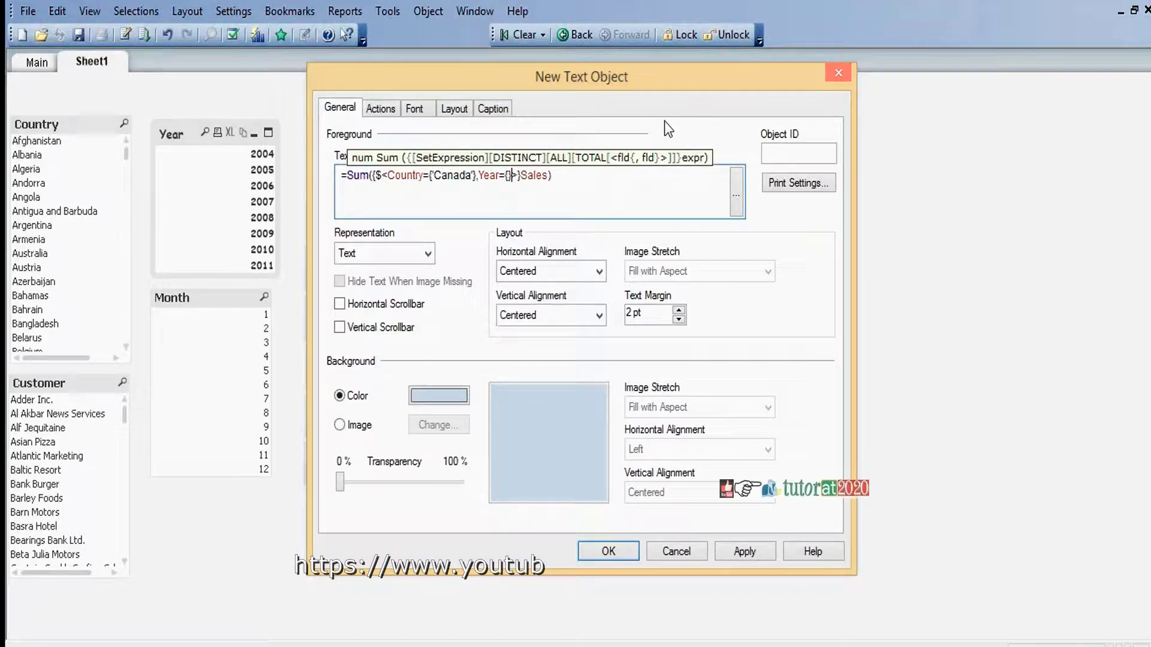
type("2011")
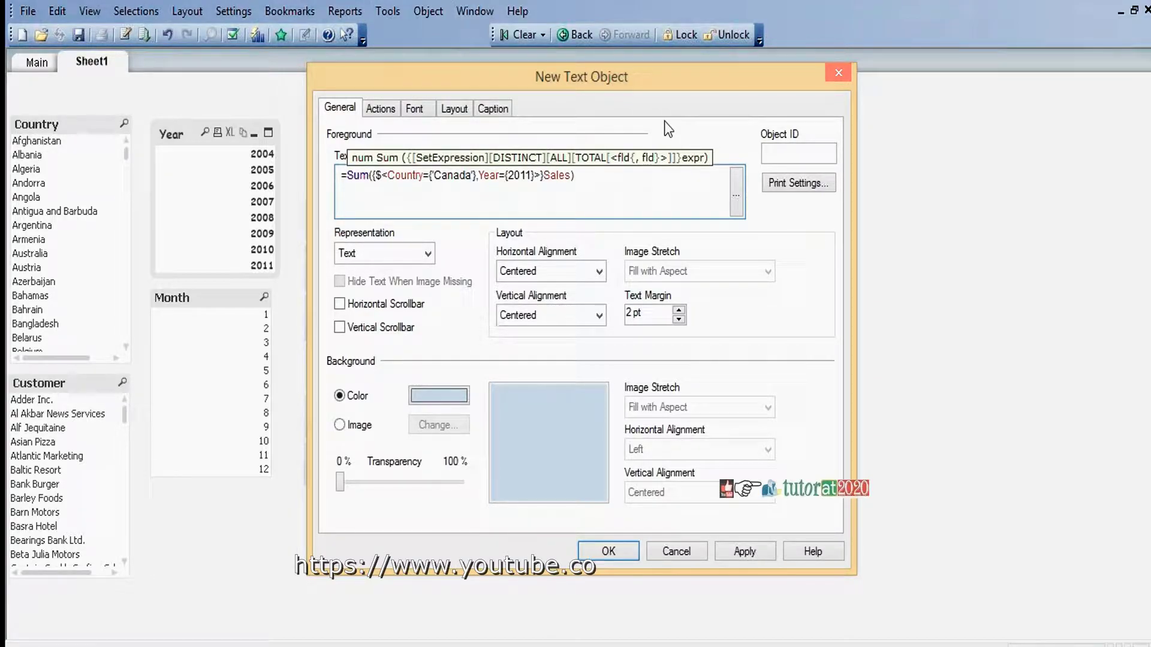
Show the caption "Canada 2011" on the new text object, create it, and shrink its height to match the boxes above.
left_click(492, 109)
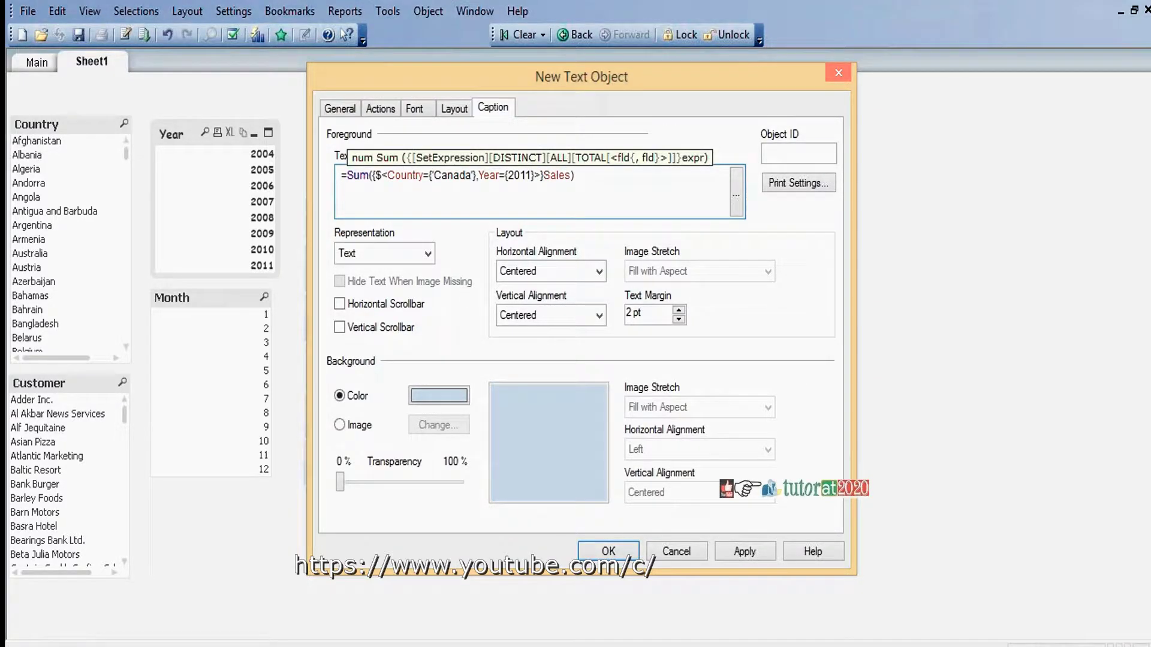
left_click(342, 133)
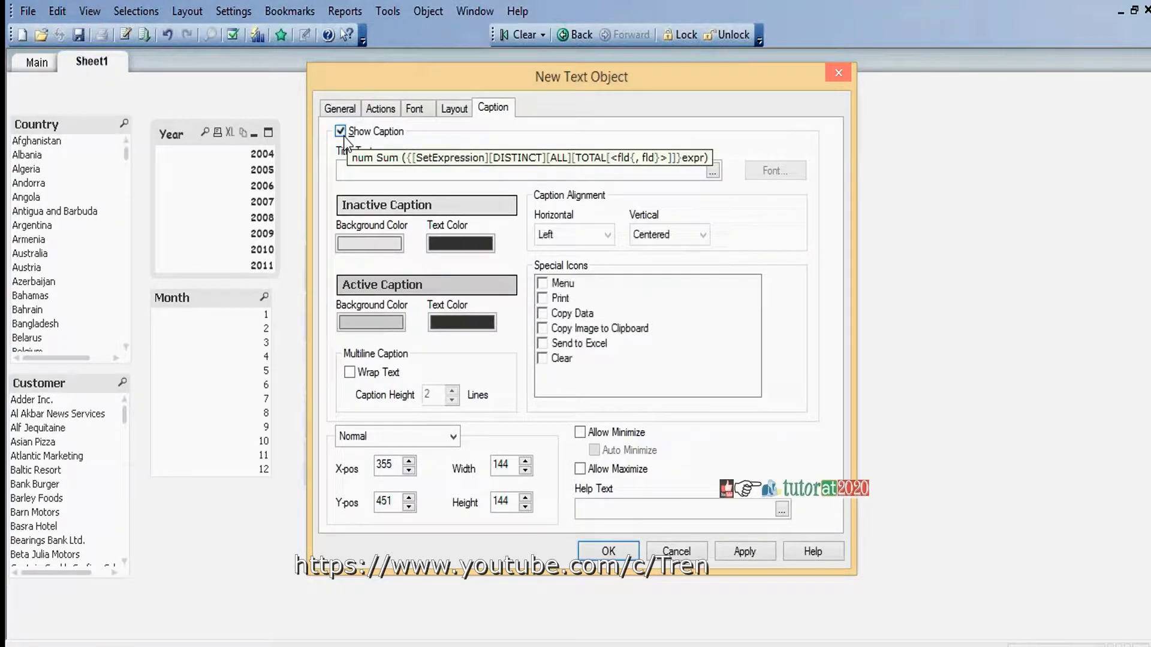
left_click(359, 167)
type("Can")
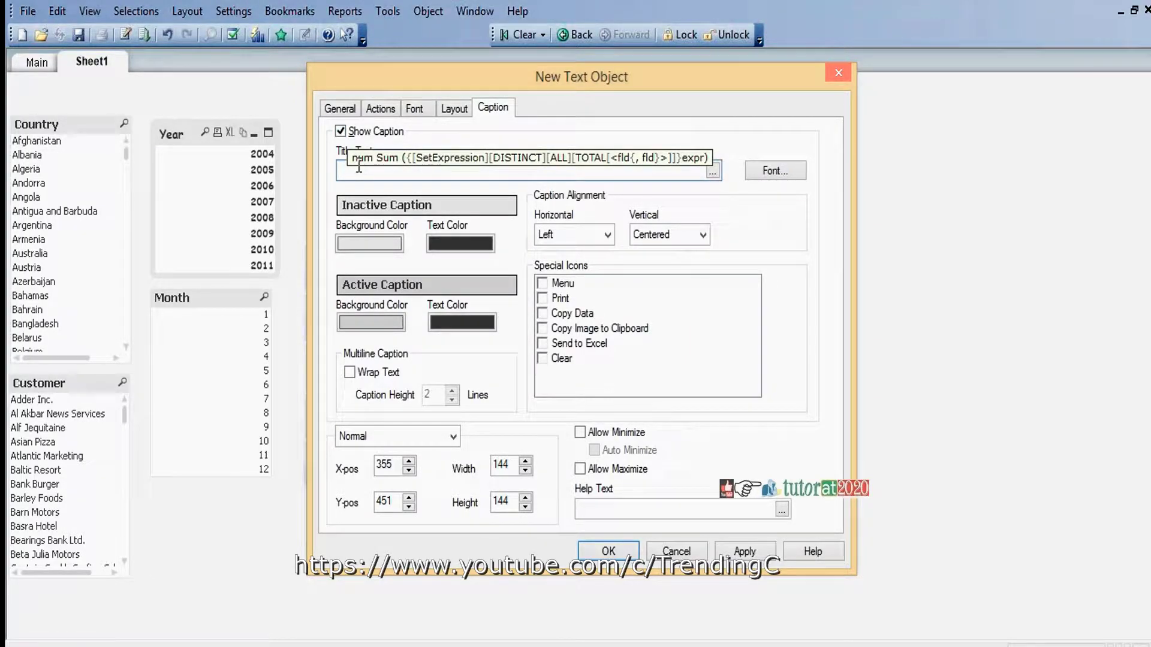
type("ada")
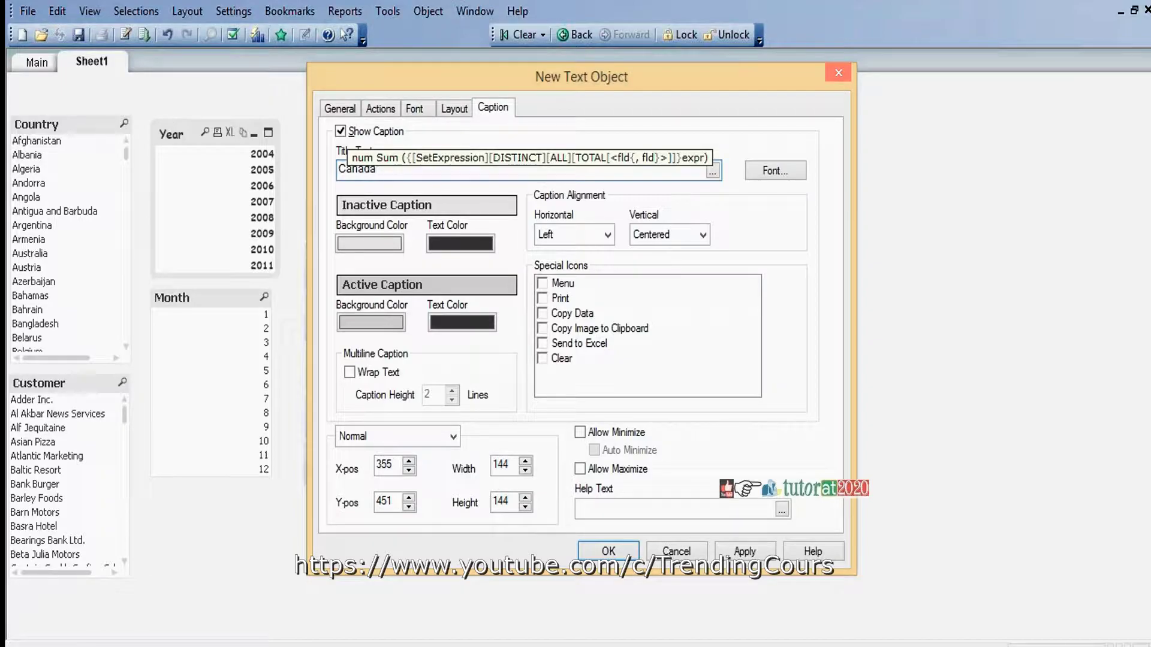
type(" 2011")
left_click(620, 551)
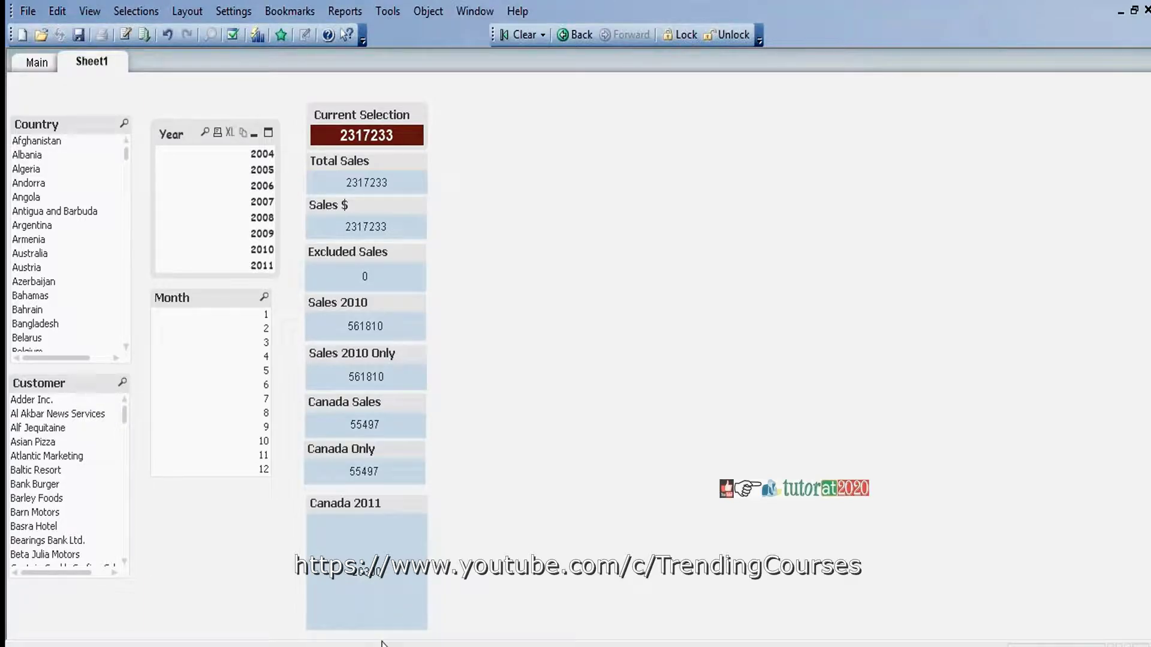
left_click_drag(383, 555, 383, 533)
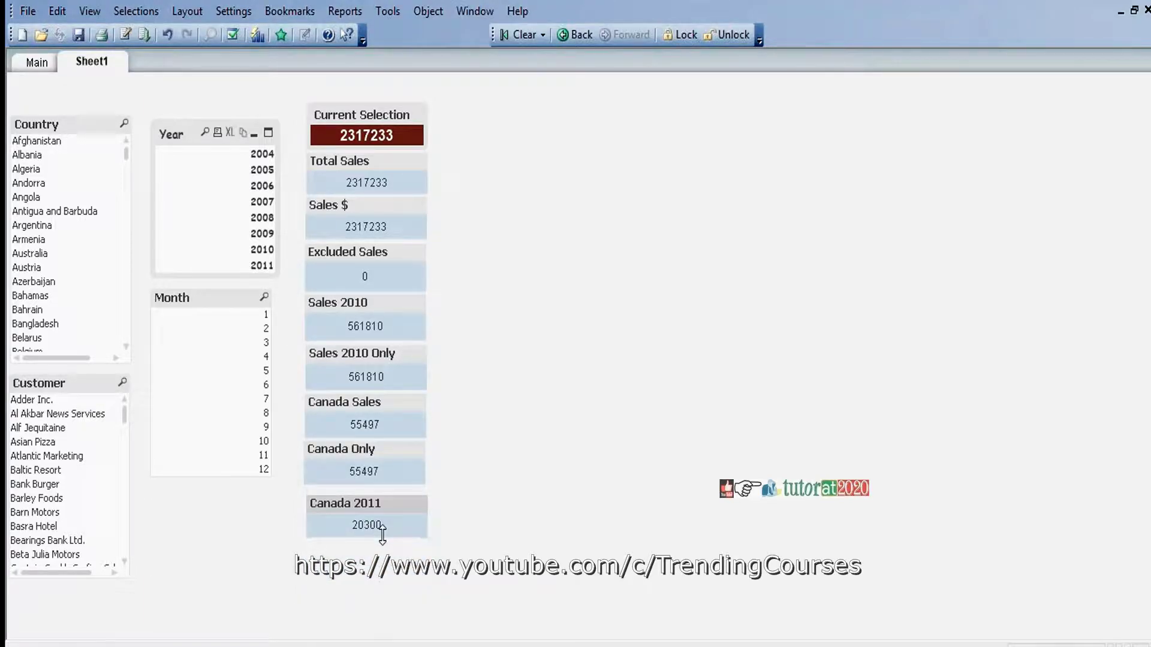
Examine the Canada 2011 total with year 2011 and country Canada selected, and clear the selections.
left_click(262, 267)
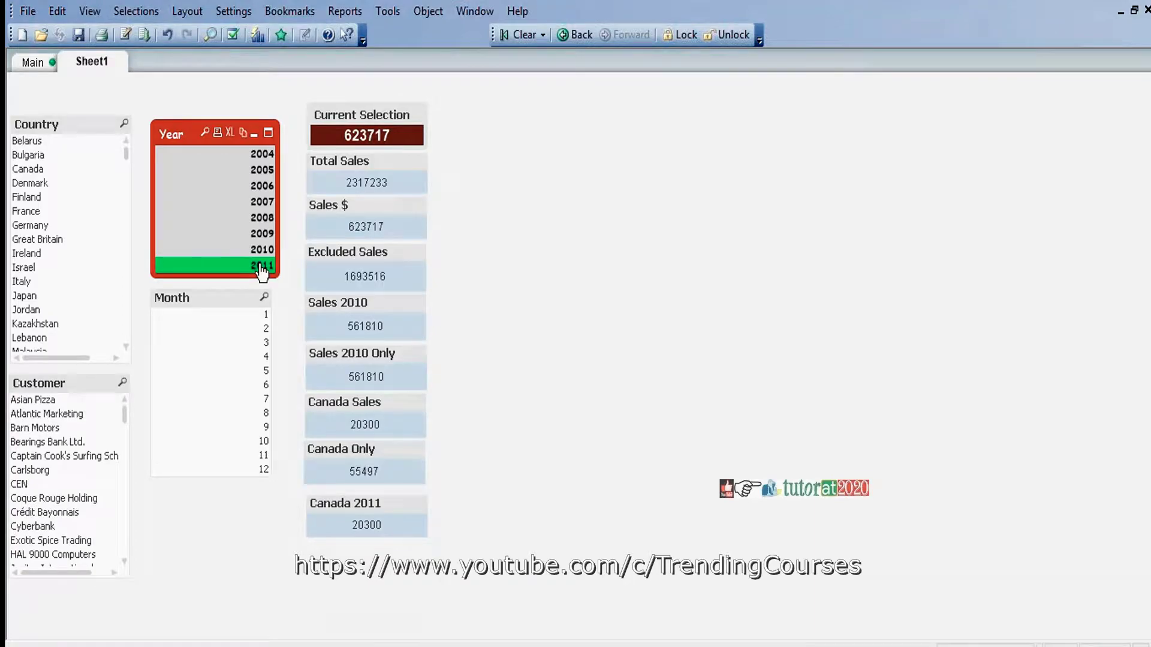
left_click(33, 171)
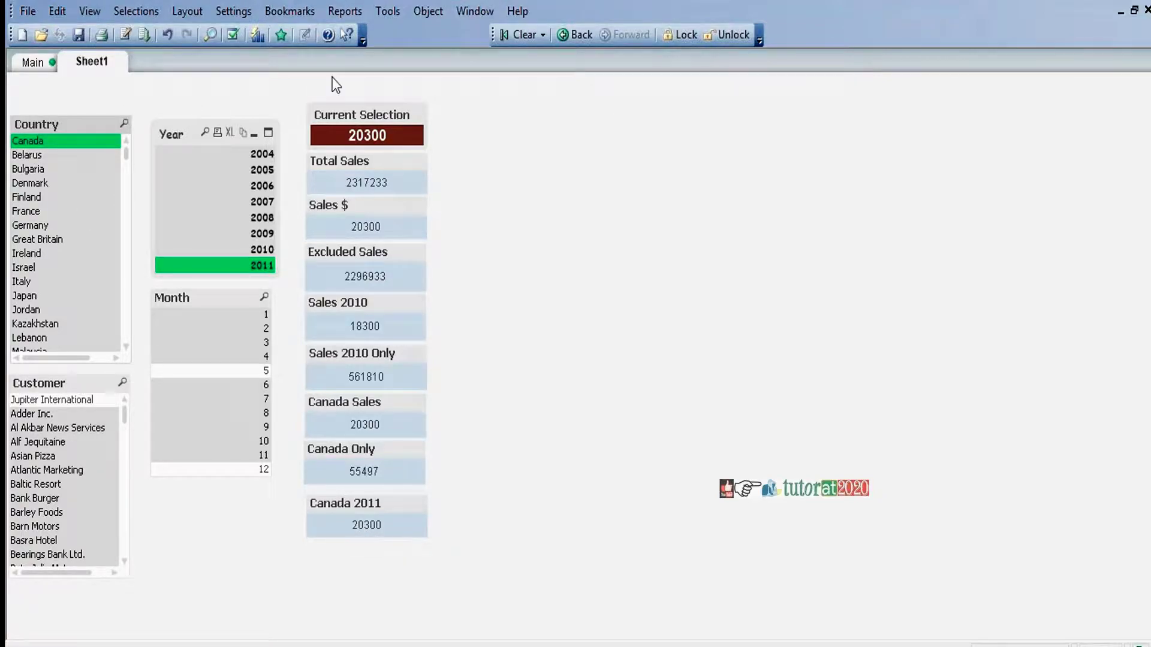
left_click(614, 101)
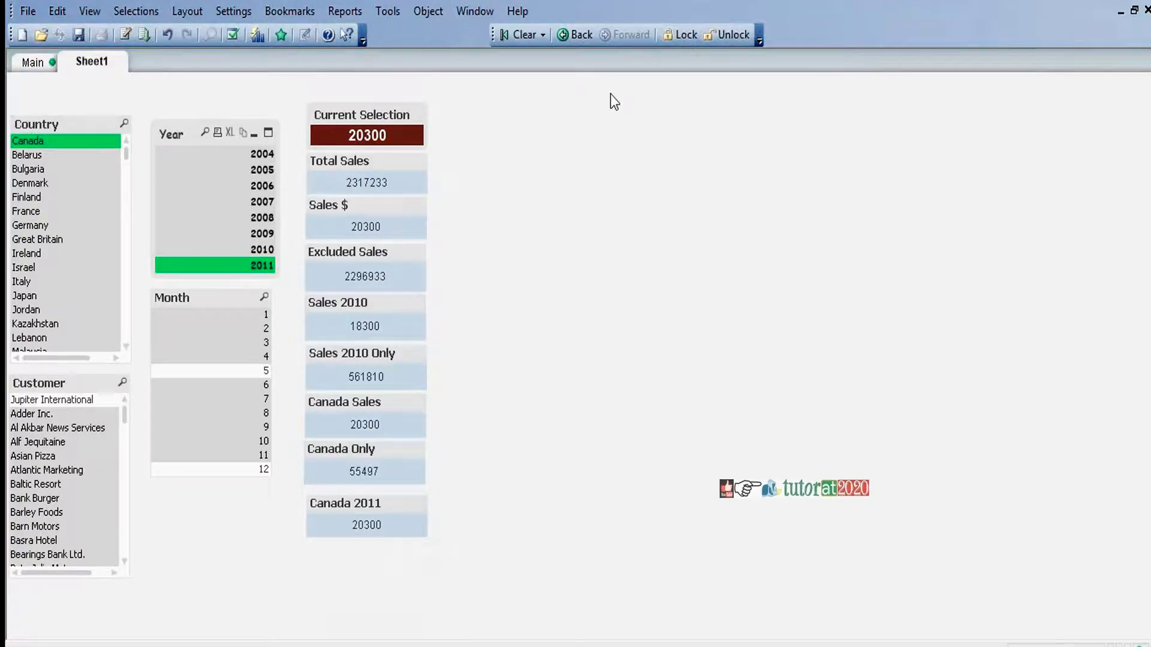
left_click(522, 35)
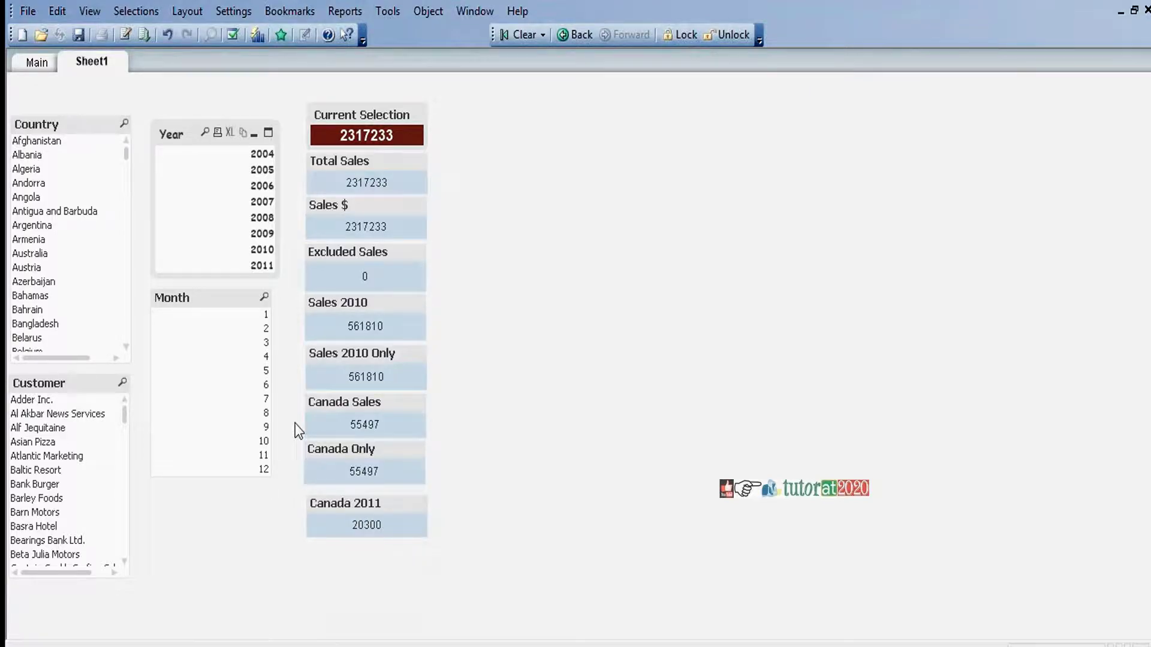
Compare the Canada 2011 total for Canada in 2011 with and without month 5 selected, and clear all selections.
left_click(240, 265)
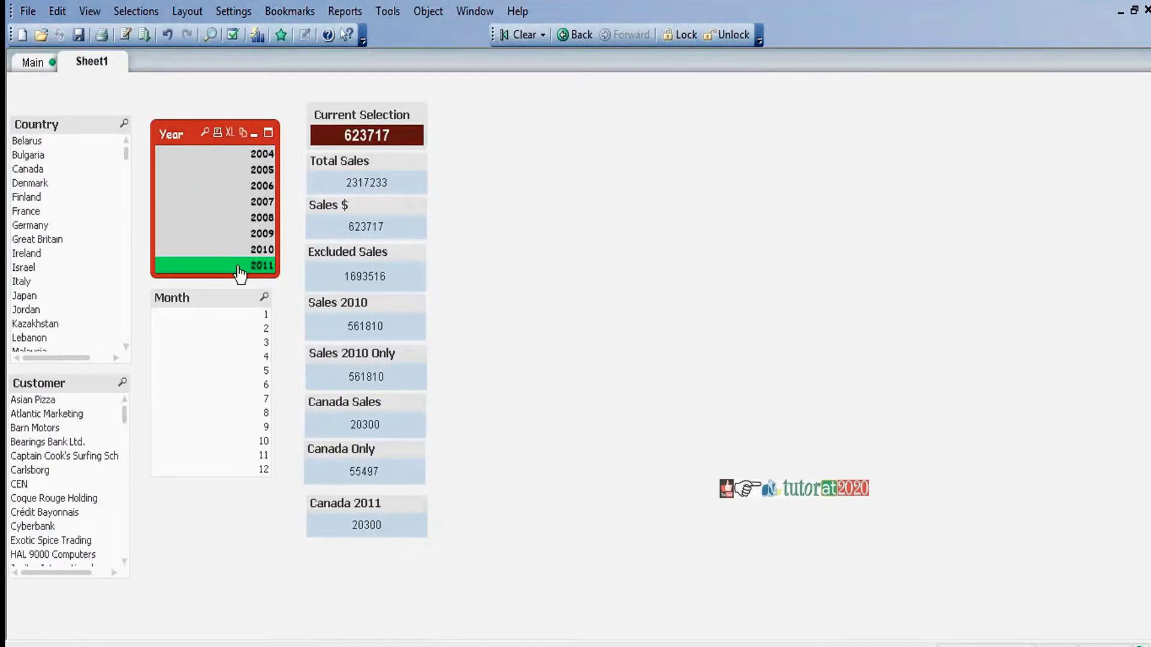
left_click(28, 171)
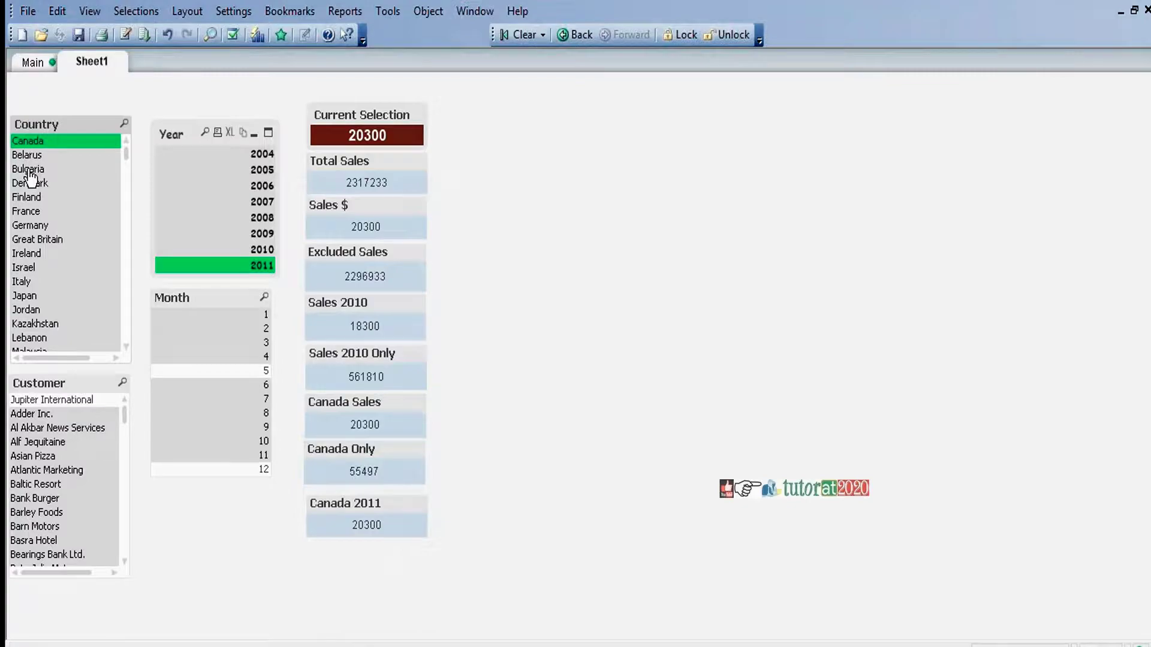
left_click(200, 371)
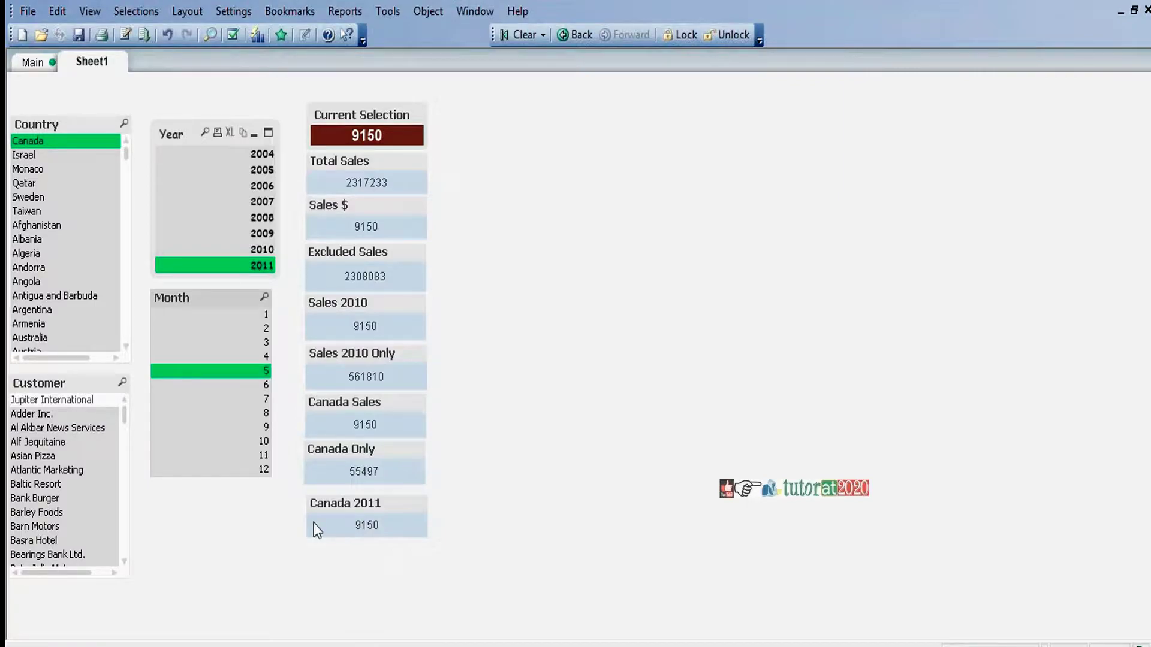
left_click(226, 372)
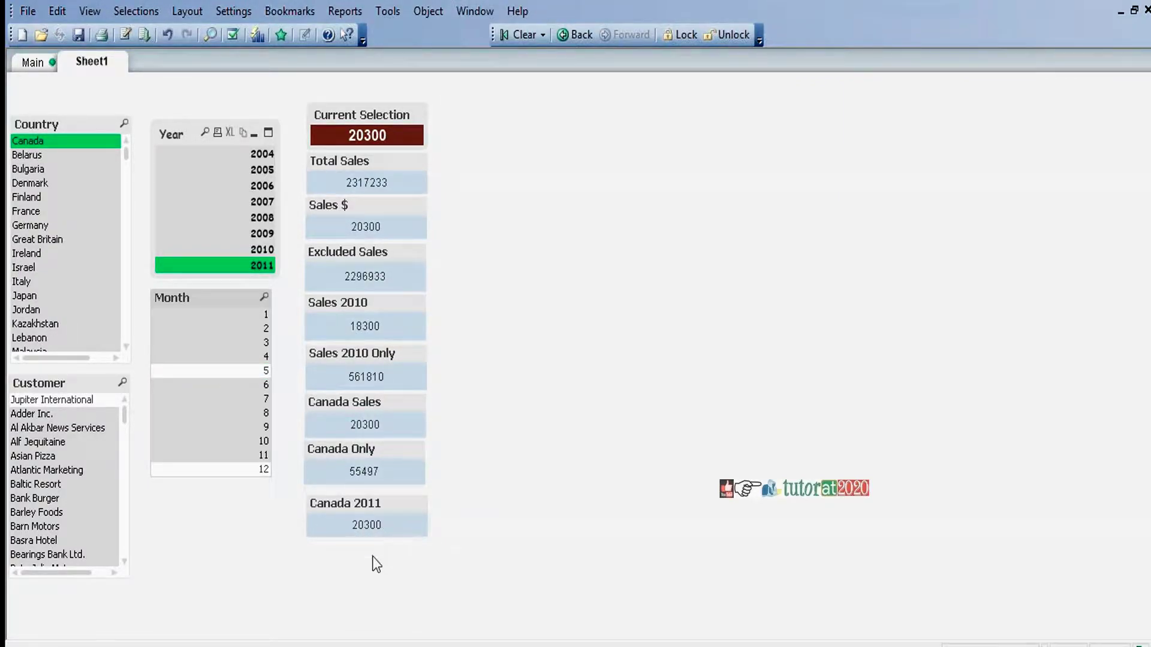
left_click(525, 36)
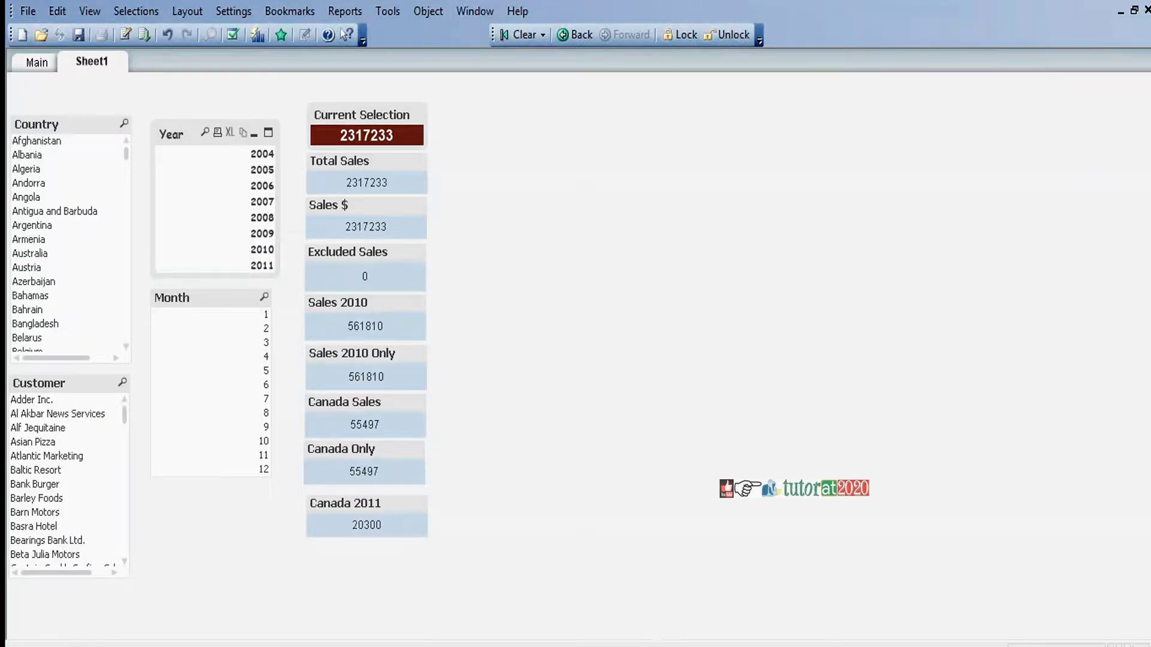
right_click(308, 547)
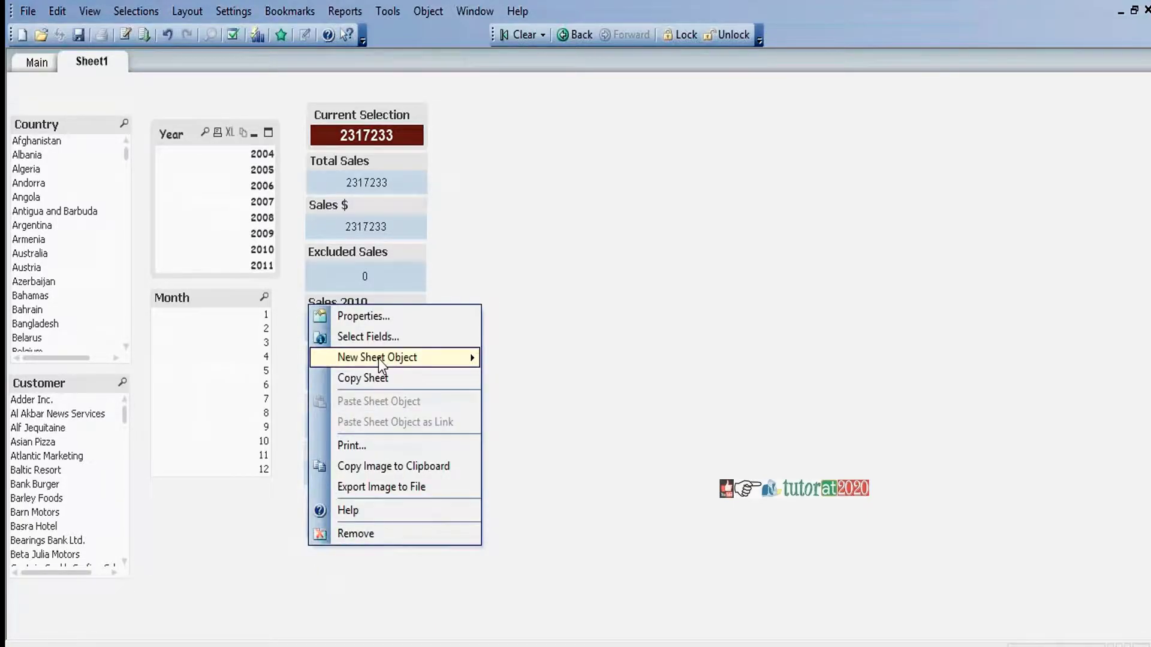
mouse_move(379, 363)
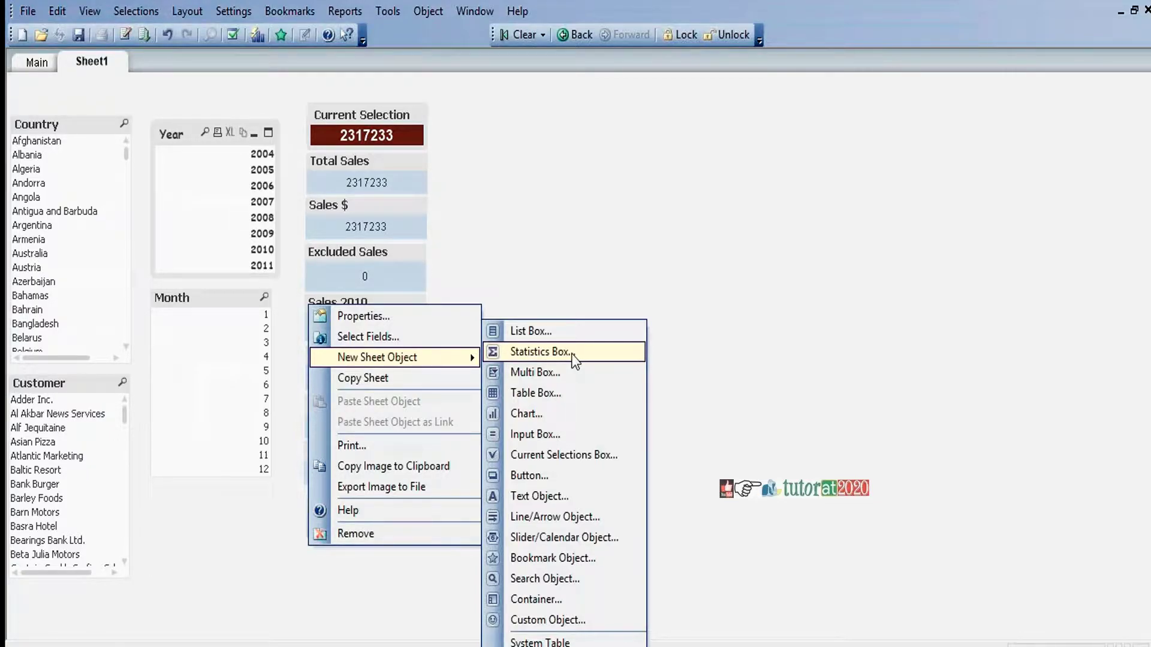
left_click(727, 251)
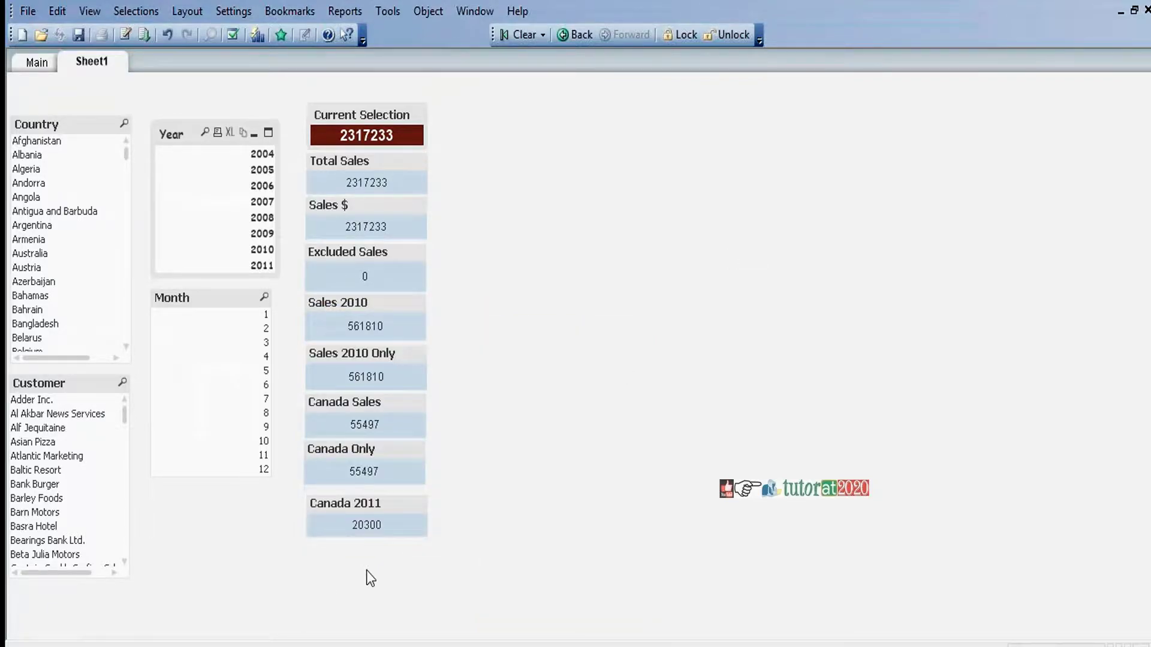
Start another text object beneath Canada 2011 with the expression =Sum(Sales).
right_click(311, 555)
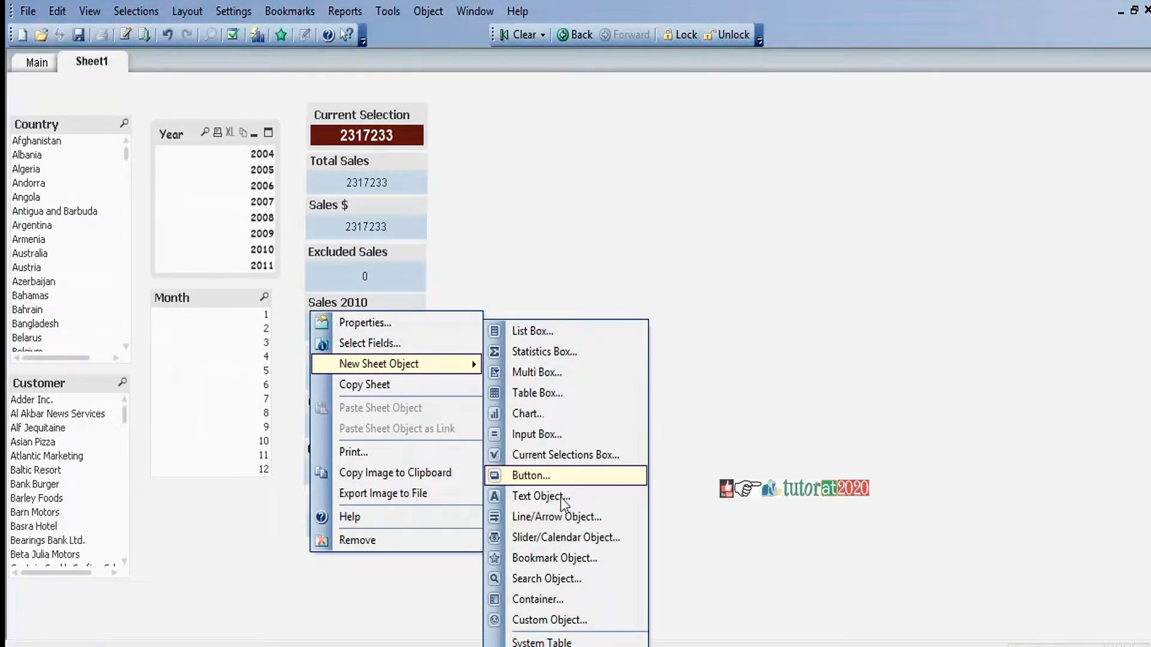
left_click(561, 503)
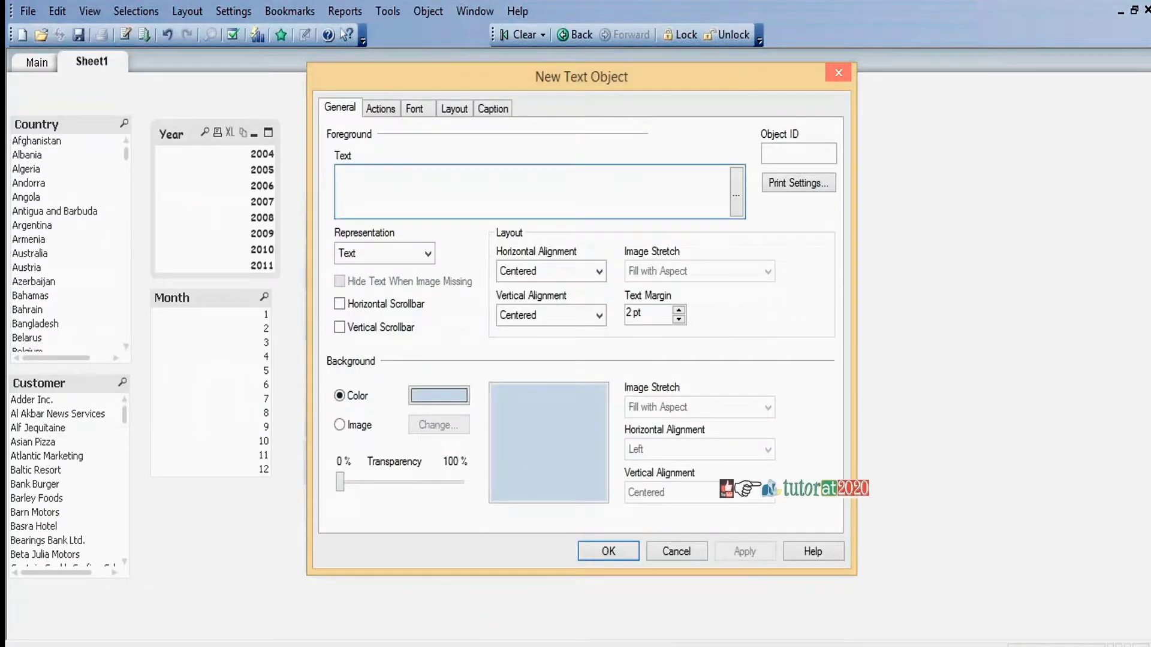
type("=Sum(Sa")
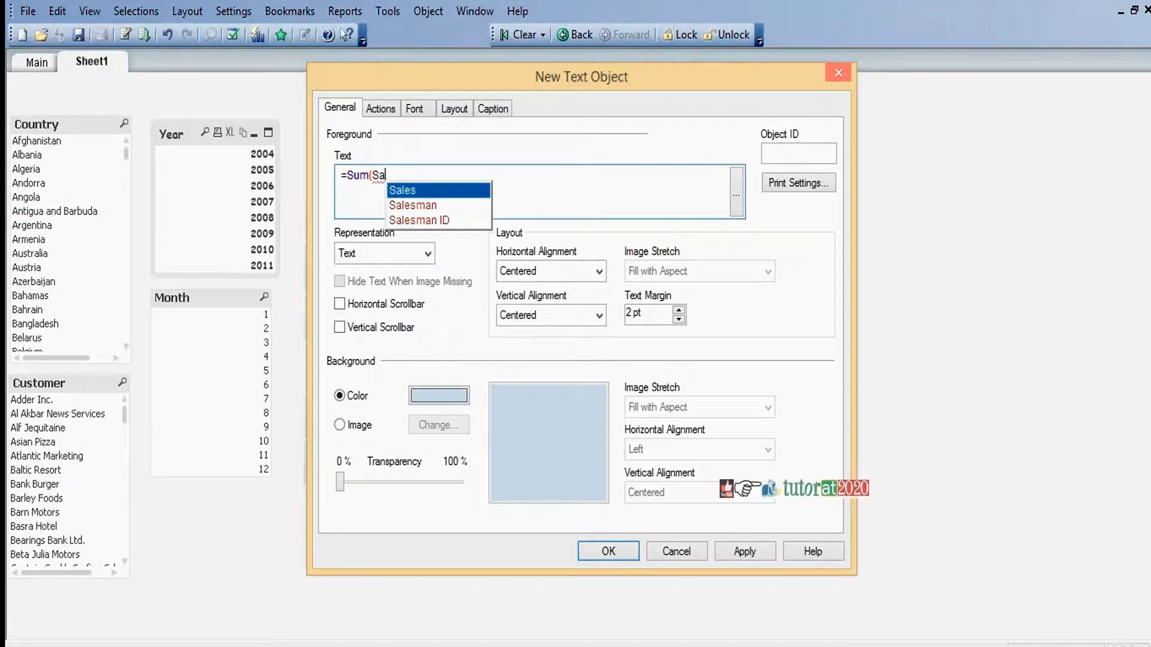
key("BackSpace")
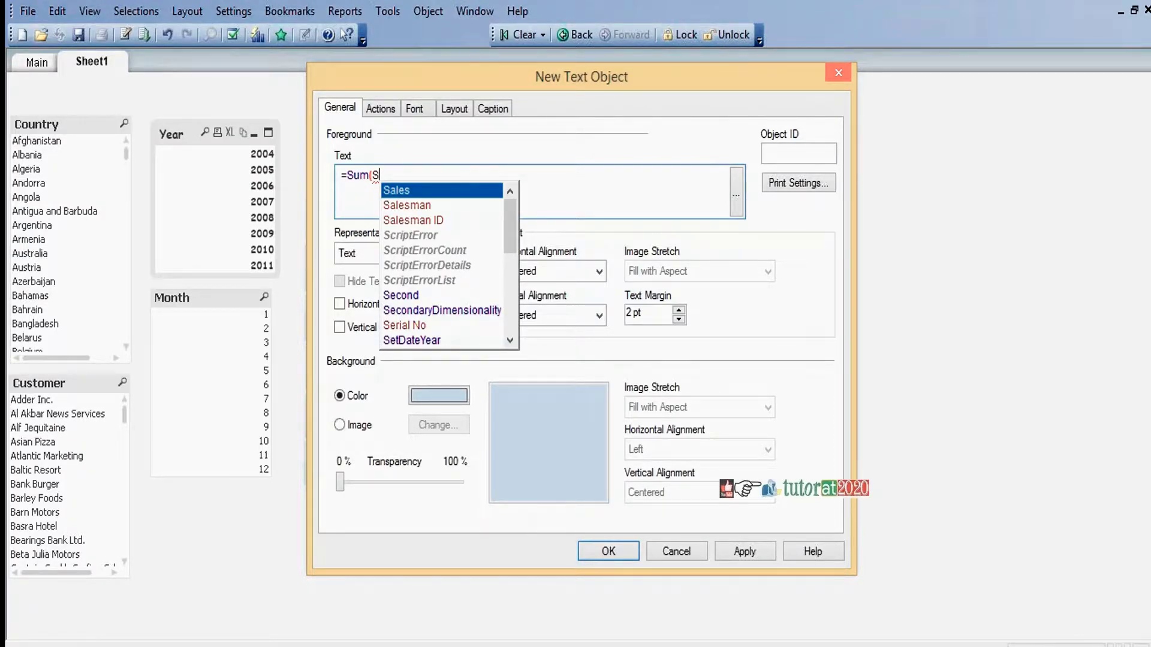
key("Return")
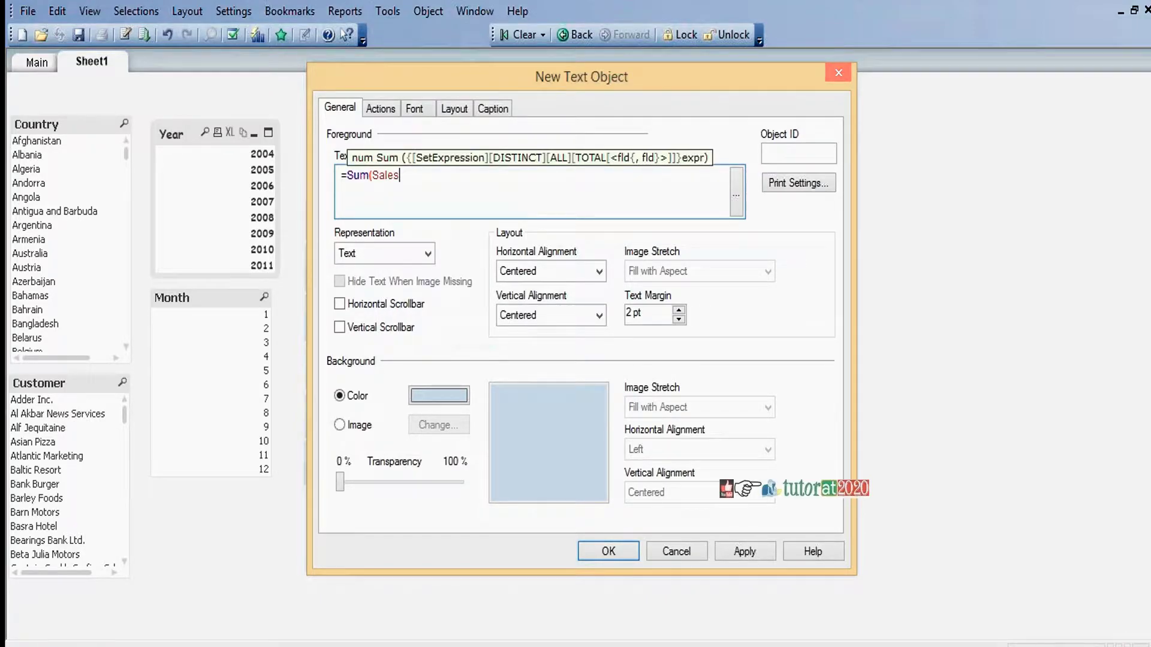
type(")")
Insert the current-selection set {$<Year={2010,2011}>} before Sales inside the Sum.
left_click(372, 175)
type("{$")
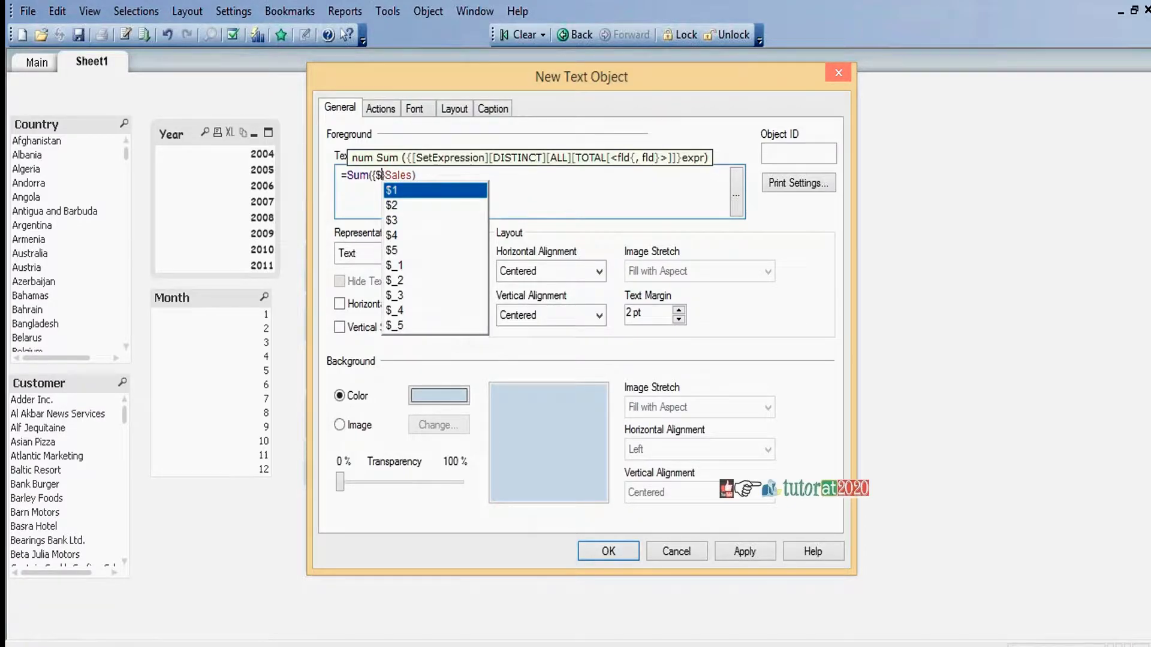
type("<>}")
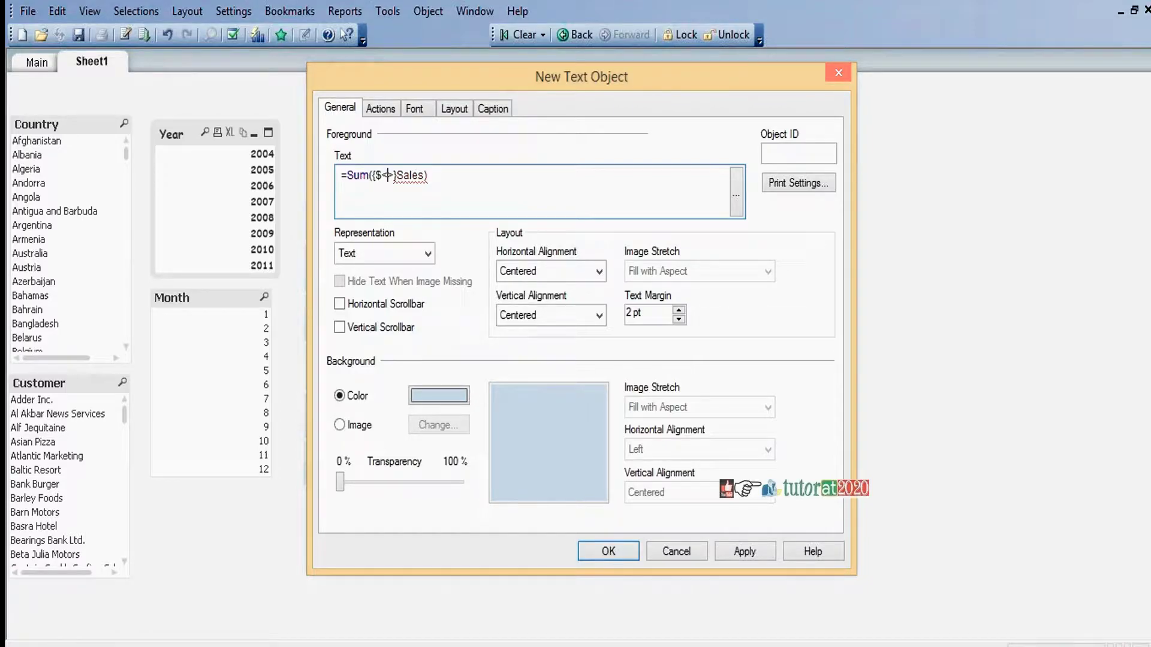
type("Year=")
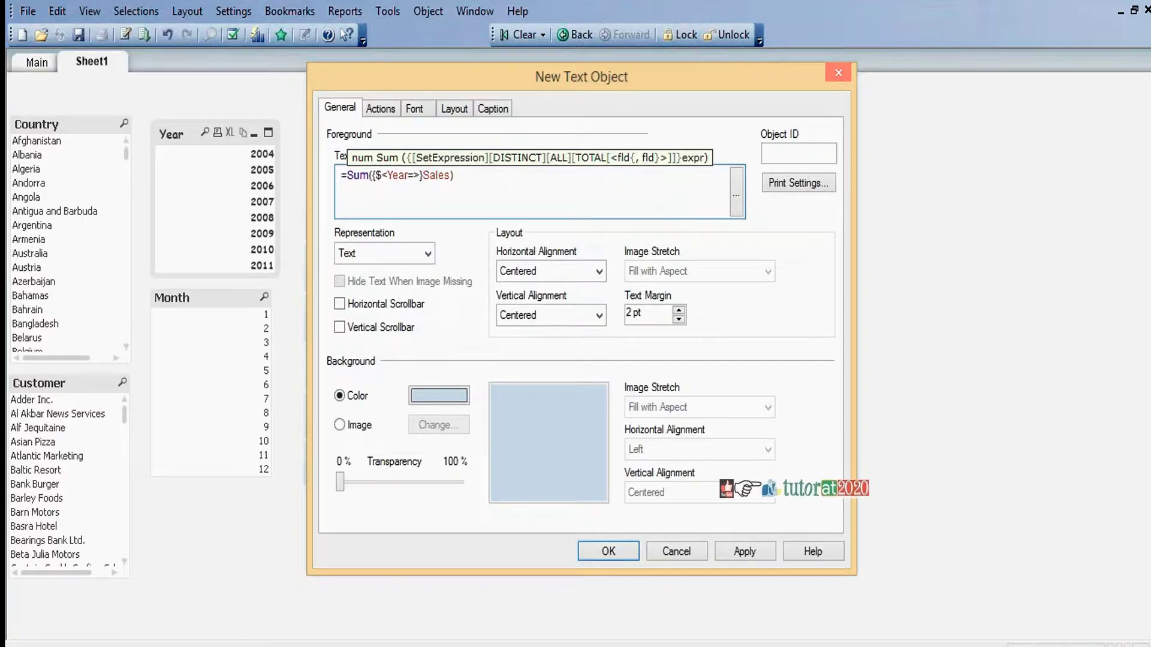
type("{}")
type("20")
type("10,2")
type("011")
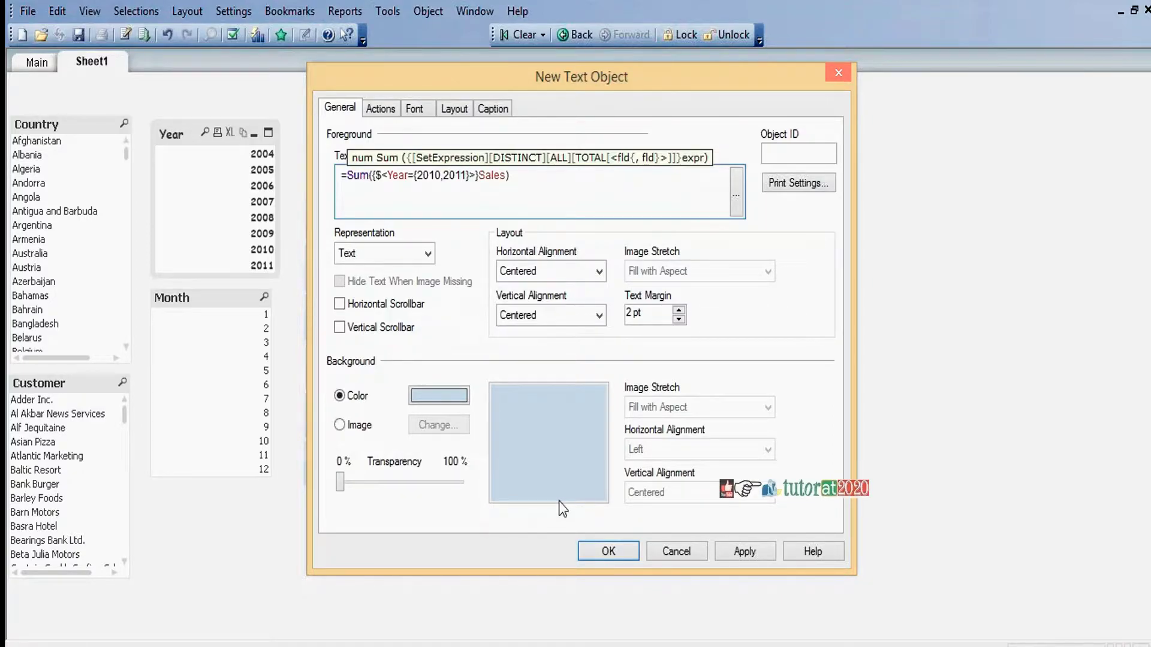
Show the caption "Sales 201011" on the new text object, create it, and align it directly beneath Canada 2011.
left_click(495, 109)
left_click(341, 131)
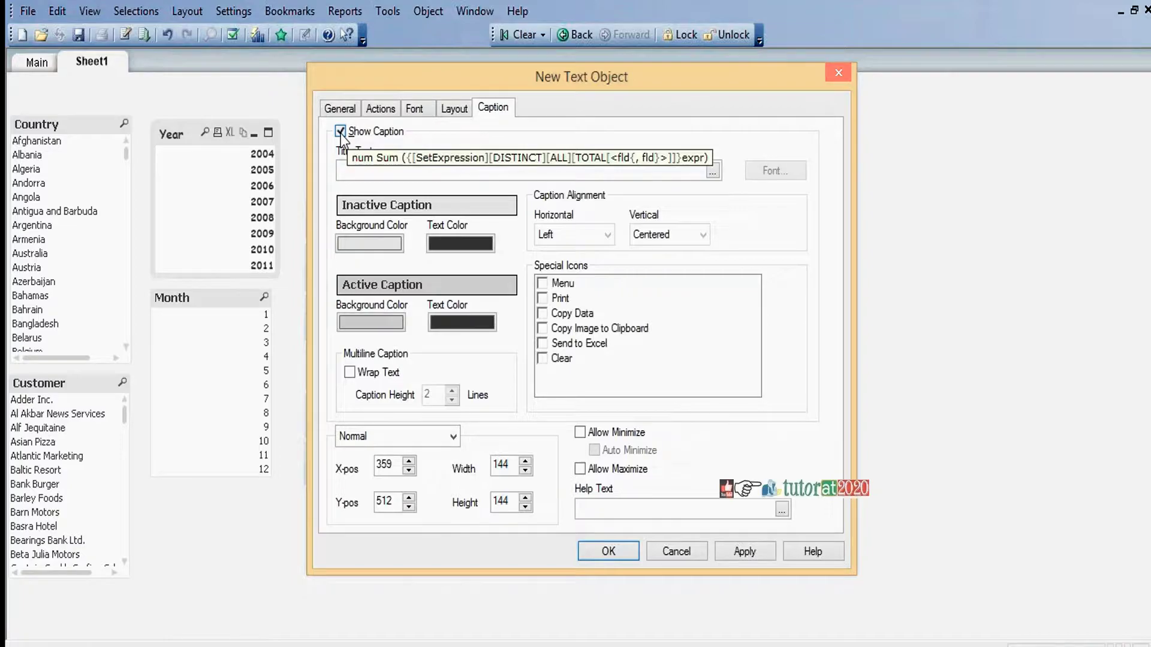
left_click(372, 173)
type("Sales n")
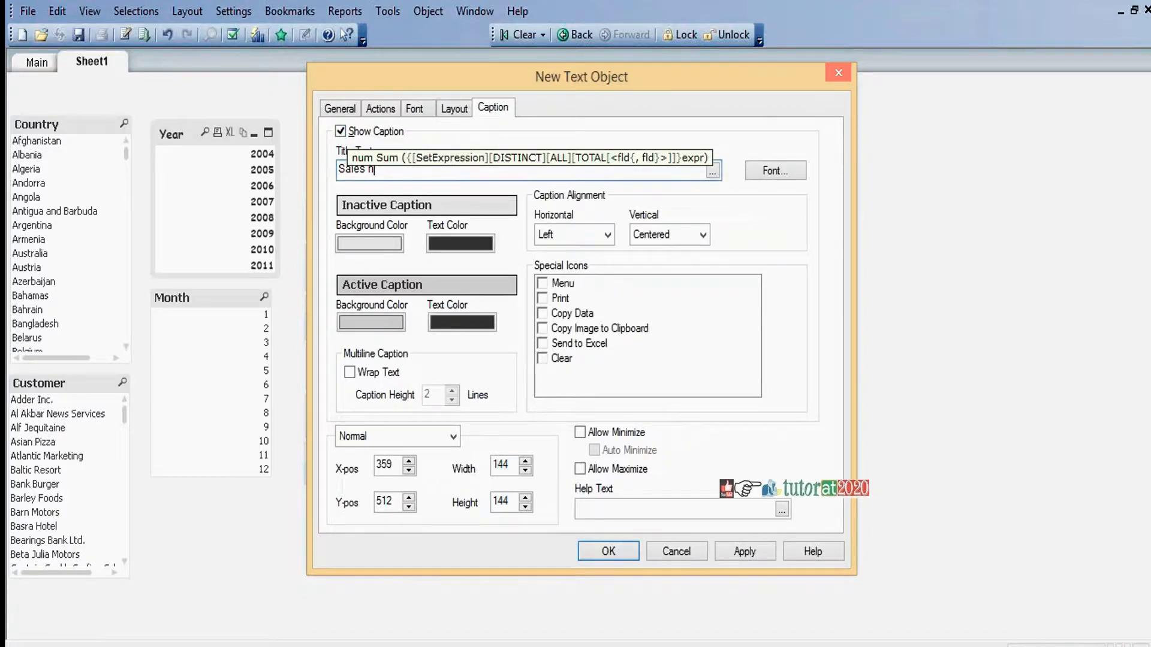
key("BackSpace")
type("201011")
left_click(609, 552)
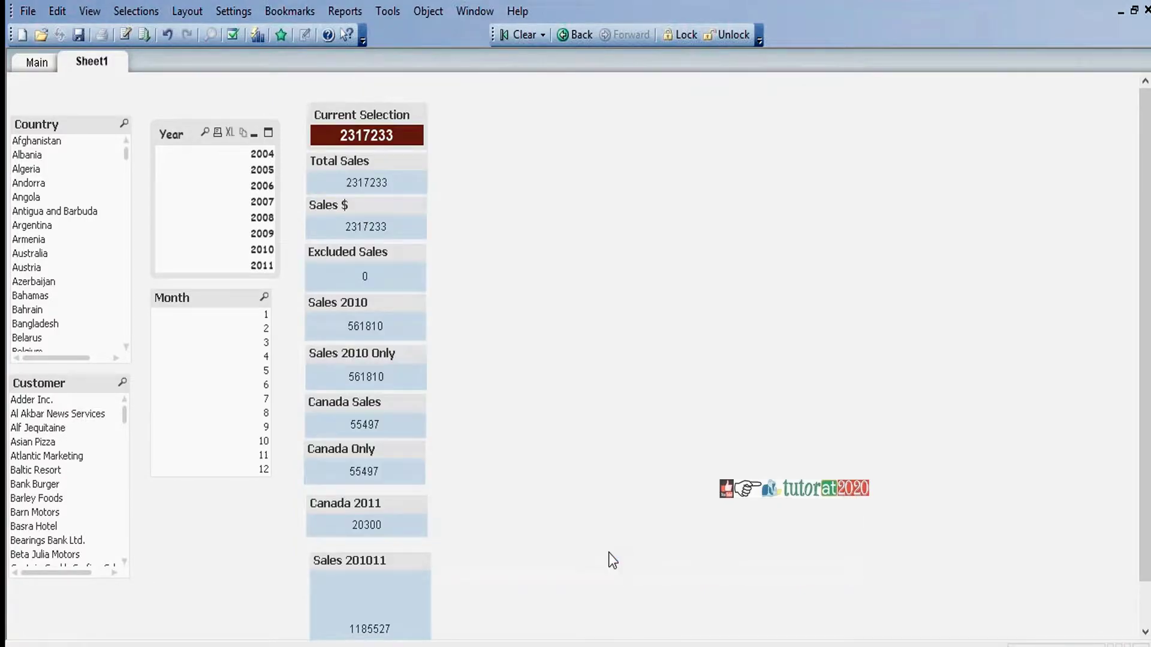
left_click_drag(393, 564, 387, 552)
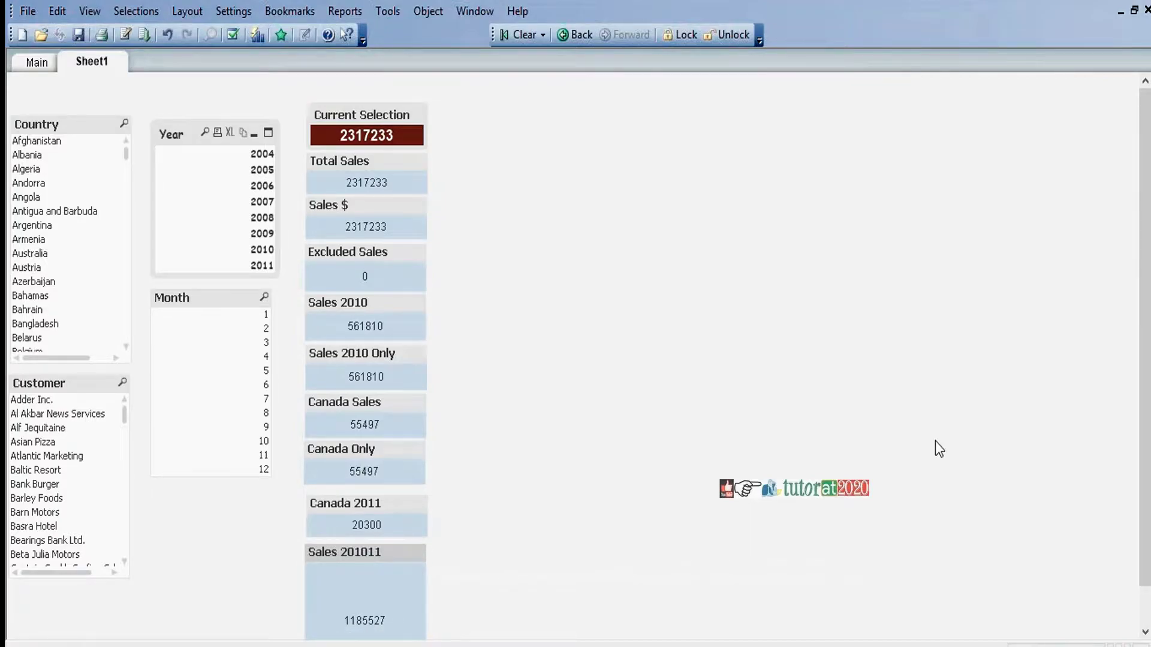
Shrink the Sales 201011 text object to the height and width of Canada 2011 and place it directly beneath it.
scroll(365, 516, "down", 1)
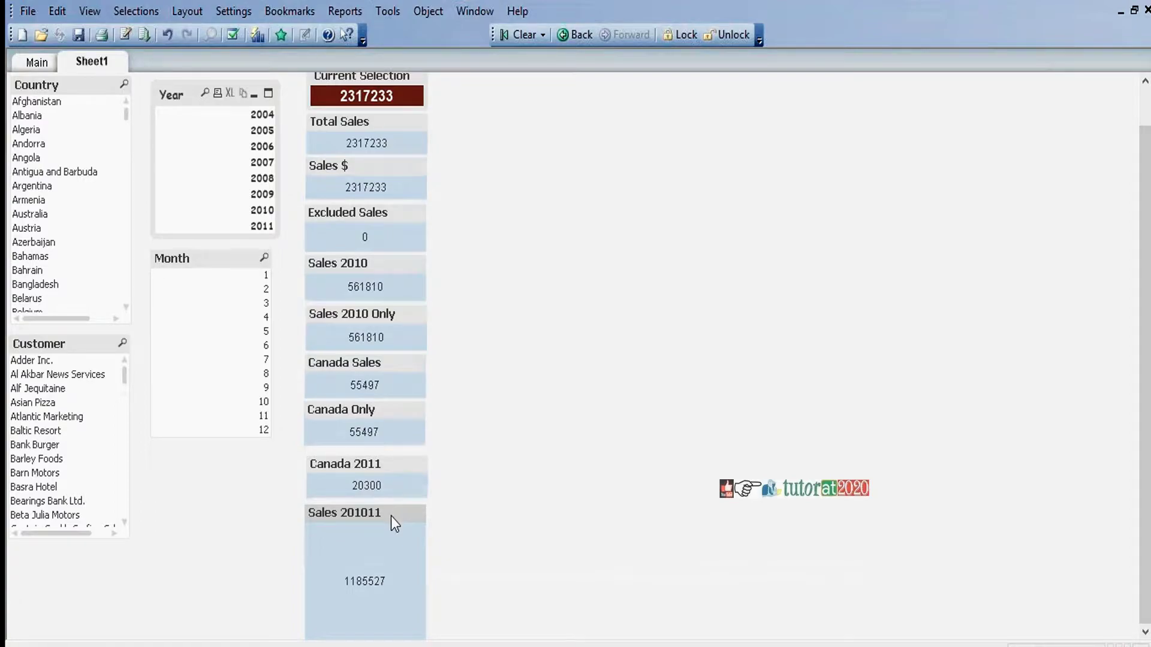
left_click_drag(393, 516, 396, 511)
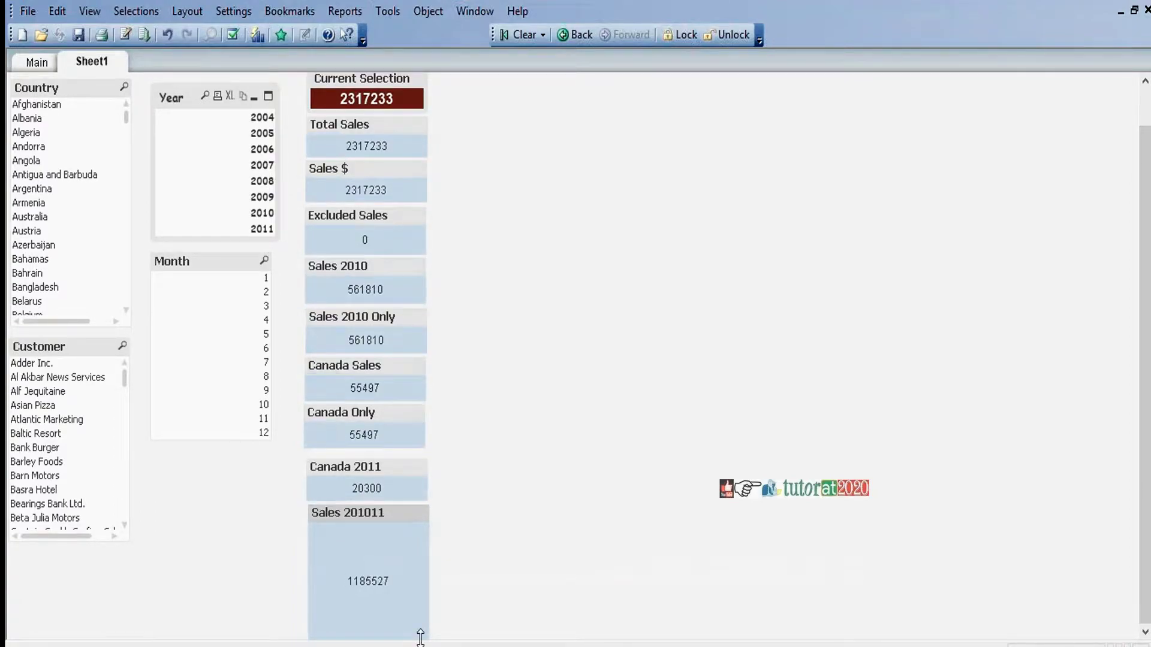
left_click_drag(429, 643, 423, 580)
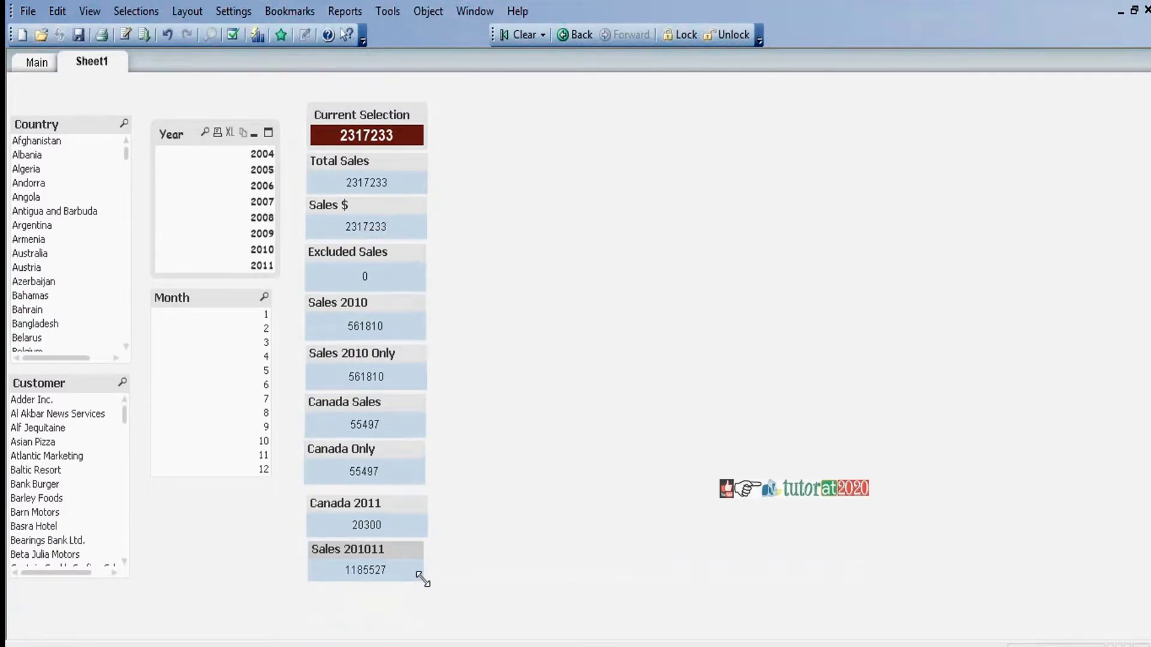
left_click_drag(422, 558, 430, 558)
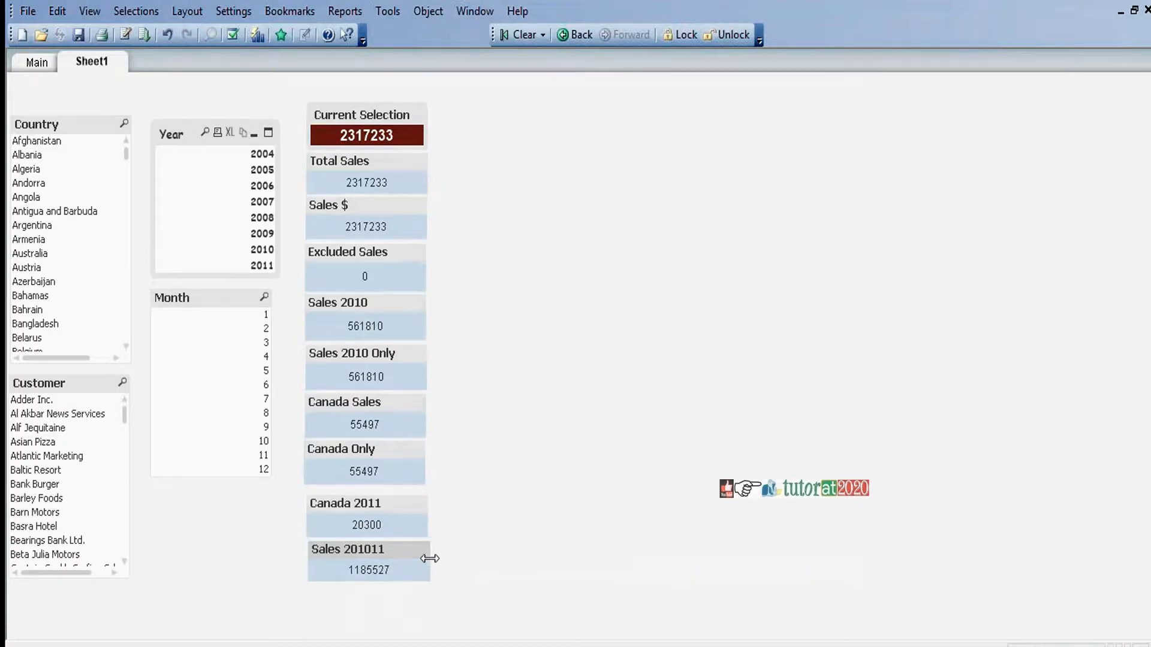
Compare the Sales 201011 total with the current selection for years 2010 and 2011, and clear the selection.
left_click_drag(237, 249, 237, 265)
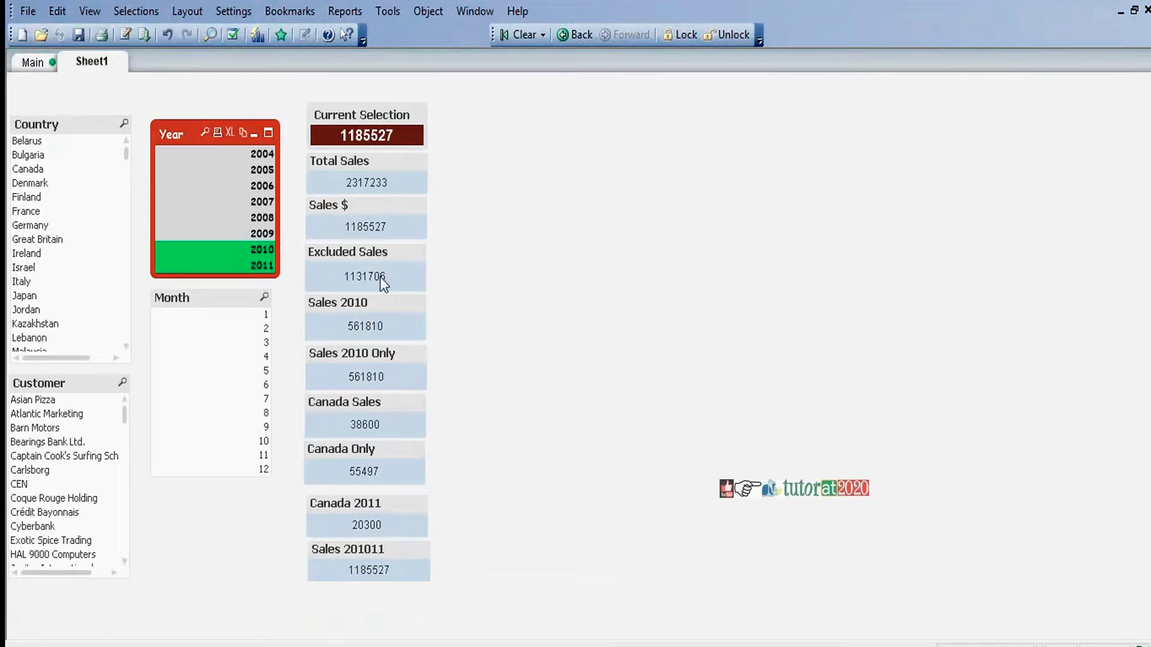
left_click(479, 123)
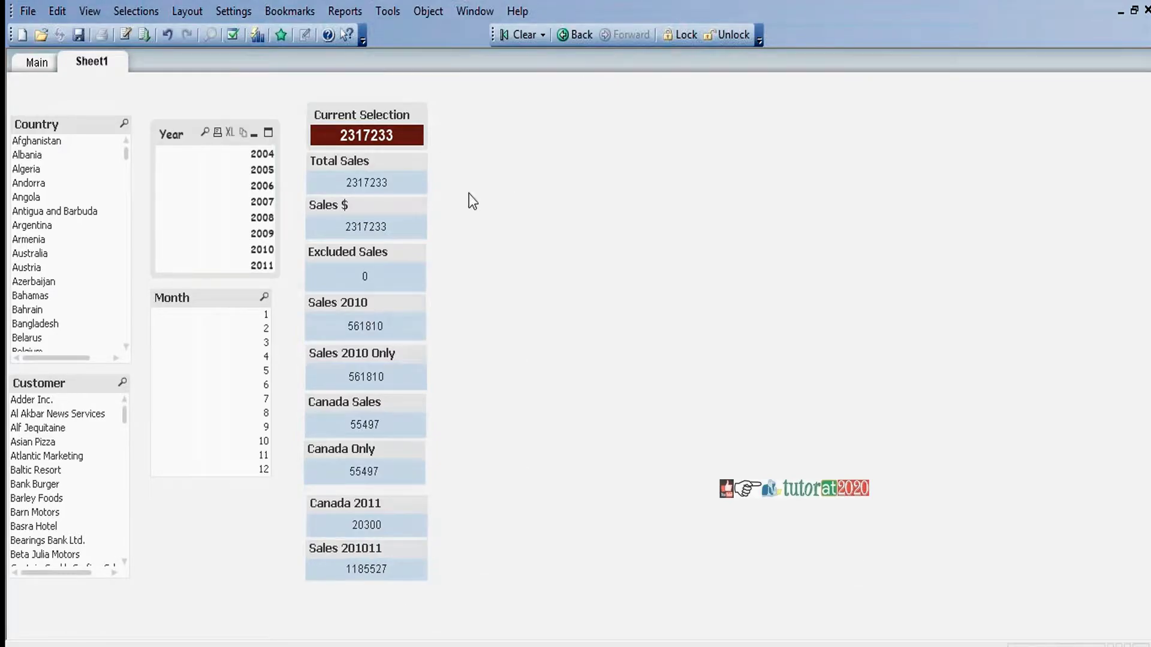
Start another text object beneath Sales 201011 with the expression =Sum(Sales).
right_click(309, 596)
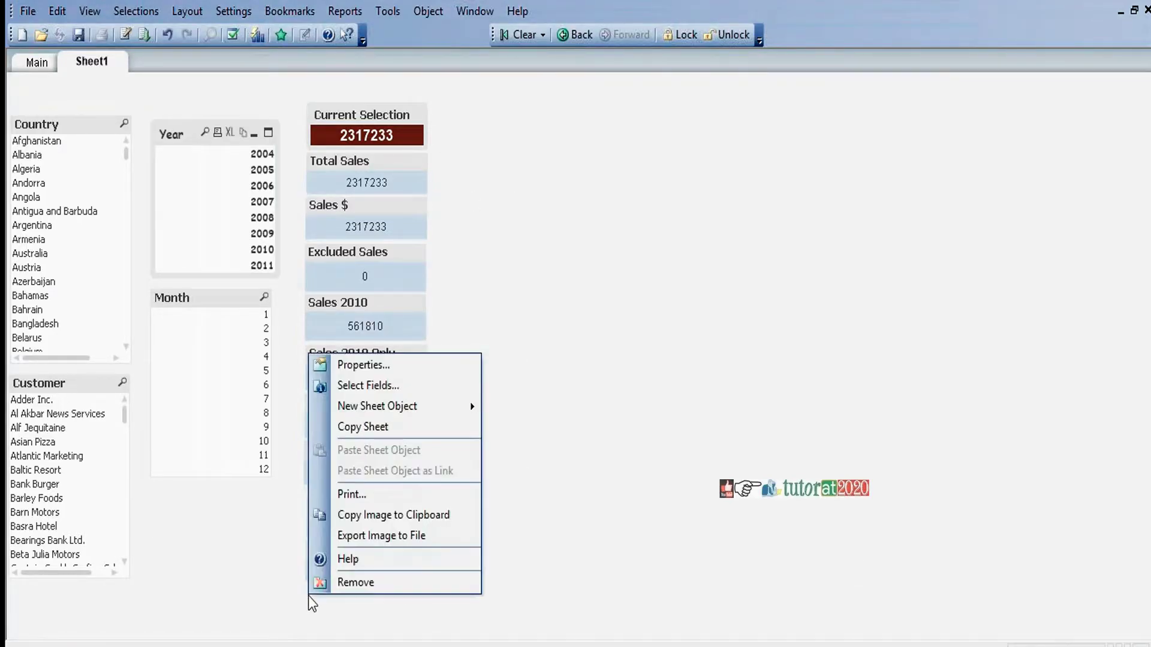
mouse_move(397, 409)
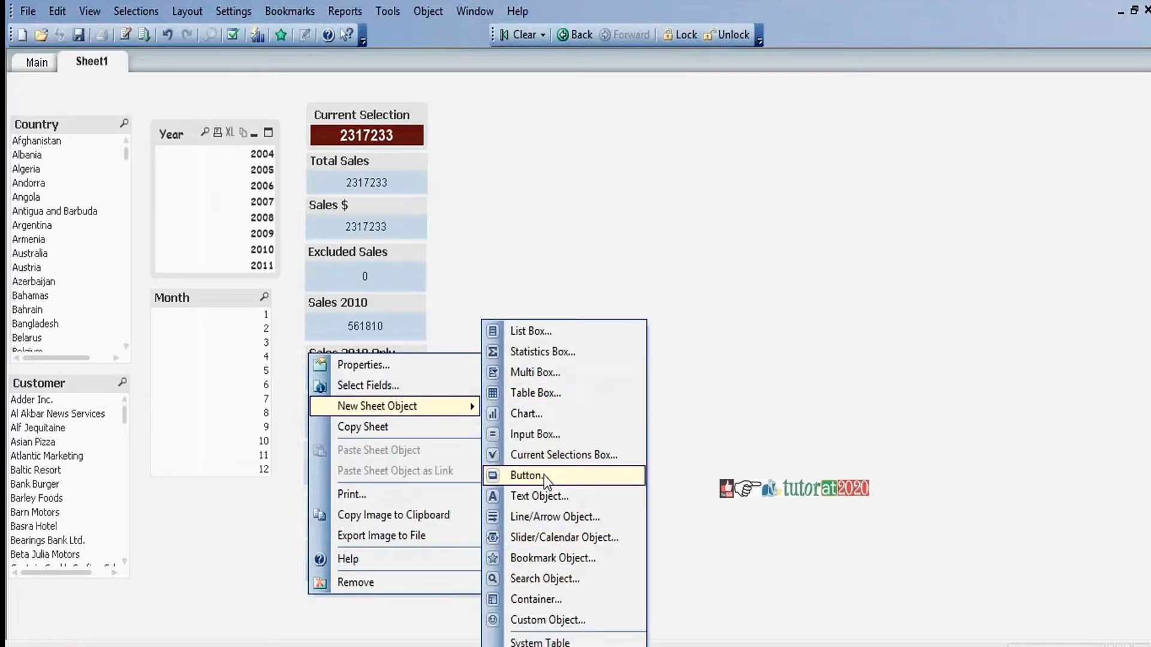
left_click(542, 497)
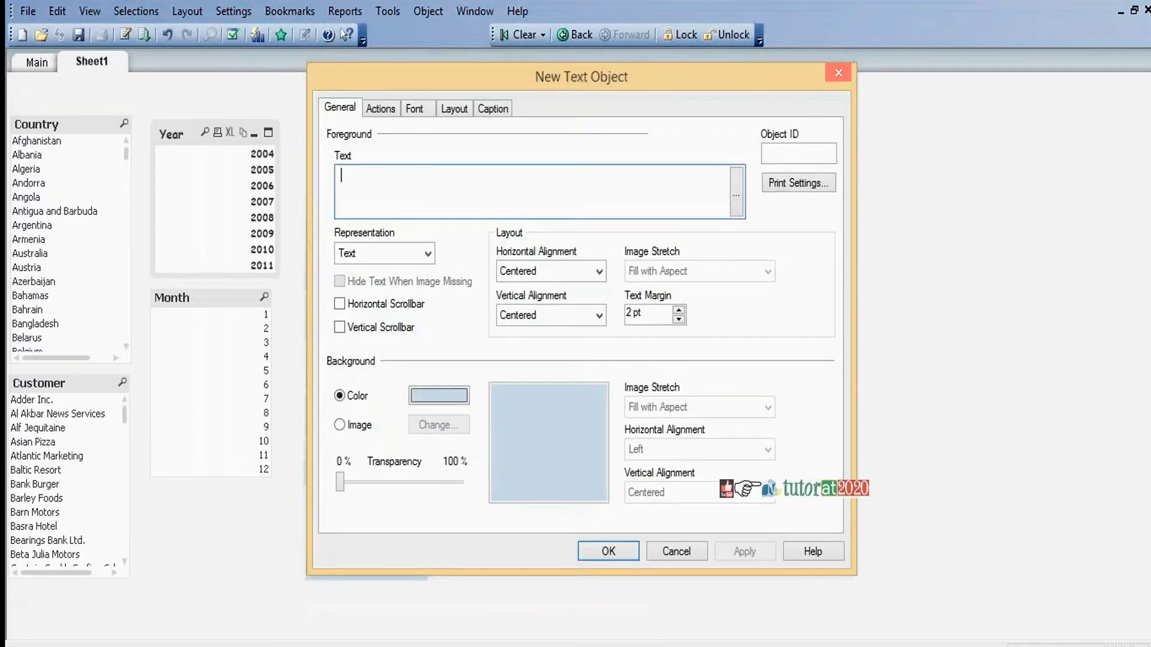
type("=Sum")
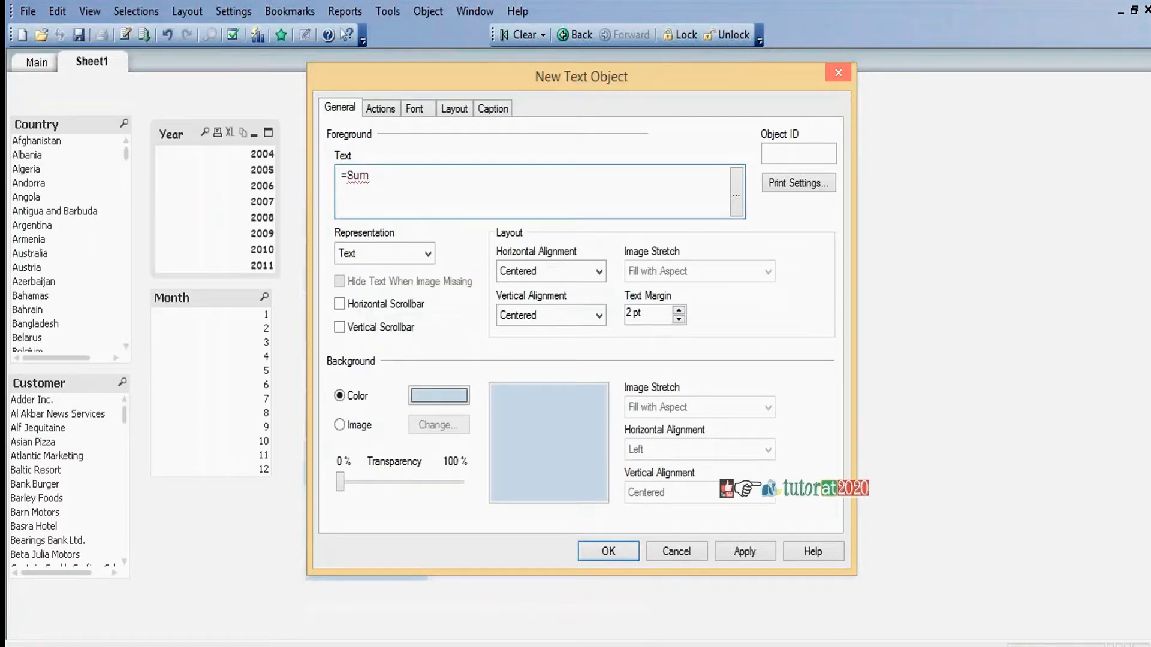
type("(Sa")
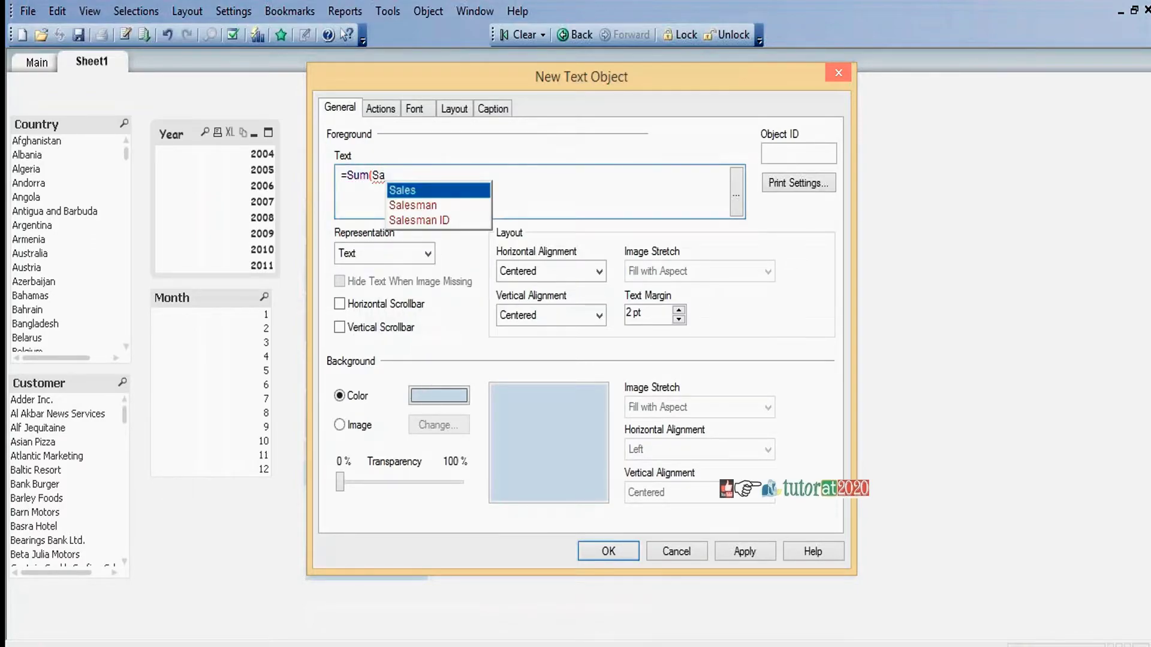
key("Return")
type(")")
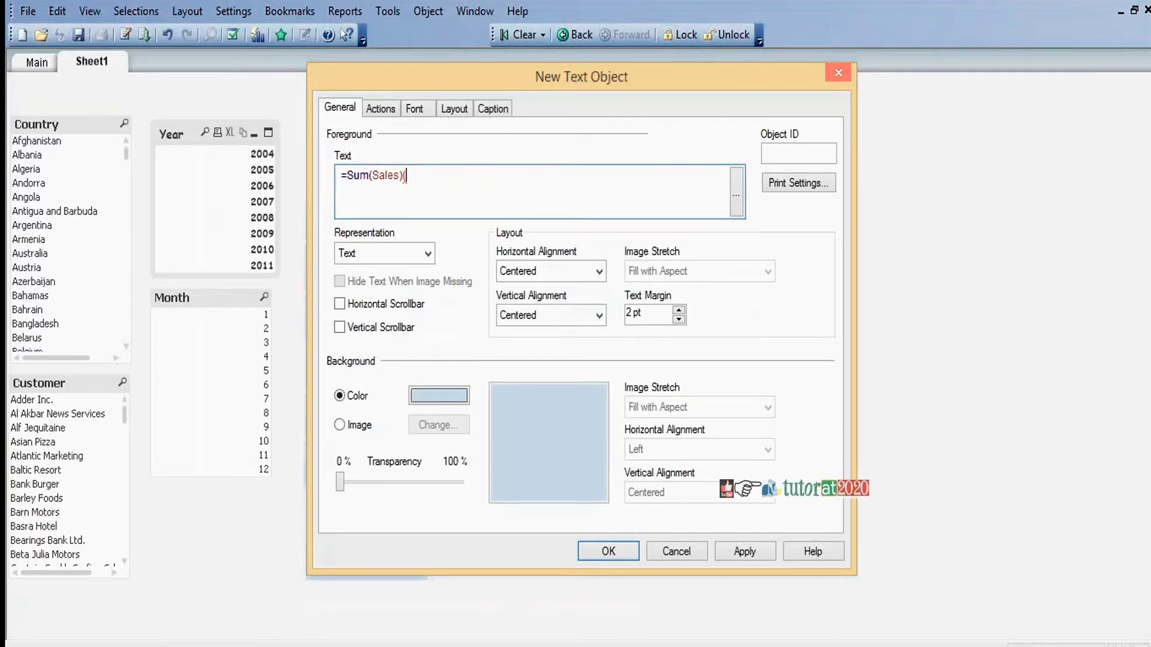
Insert the current-selection set {$<Year={">2009"}>} before Sales inside the Sum.
key("Left")
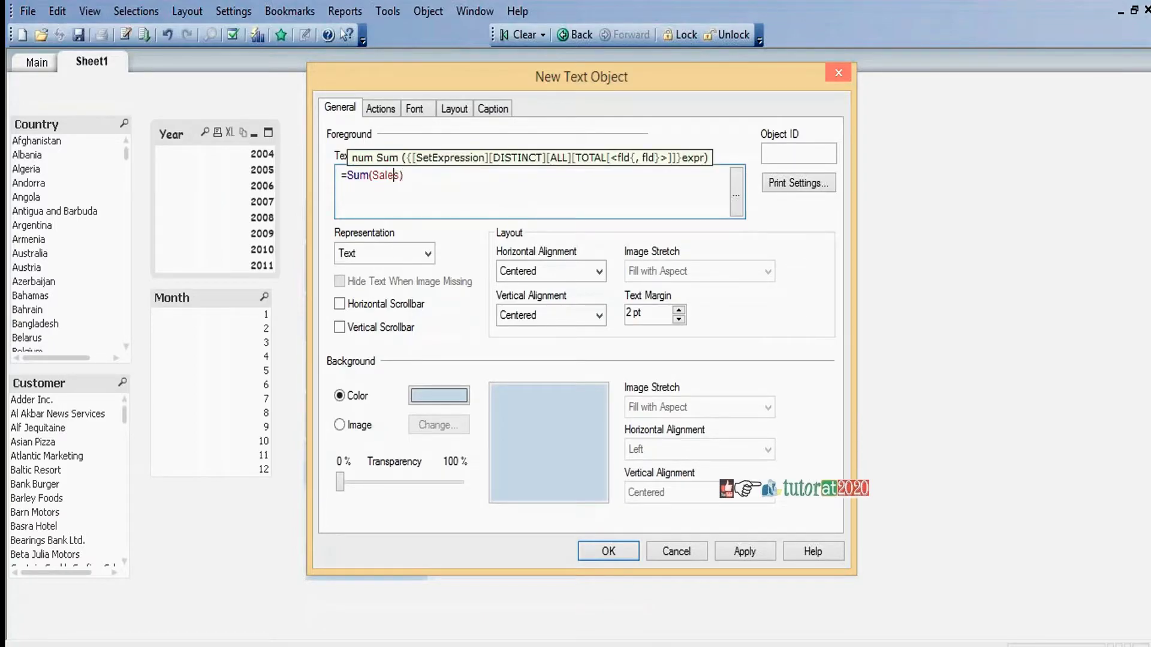
key("Left")
type("{")
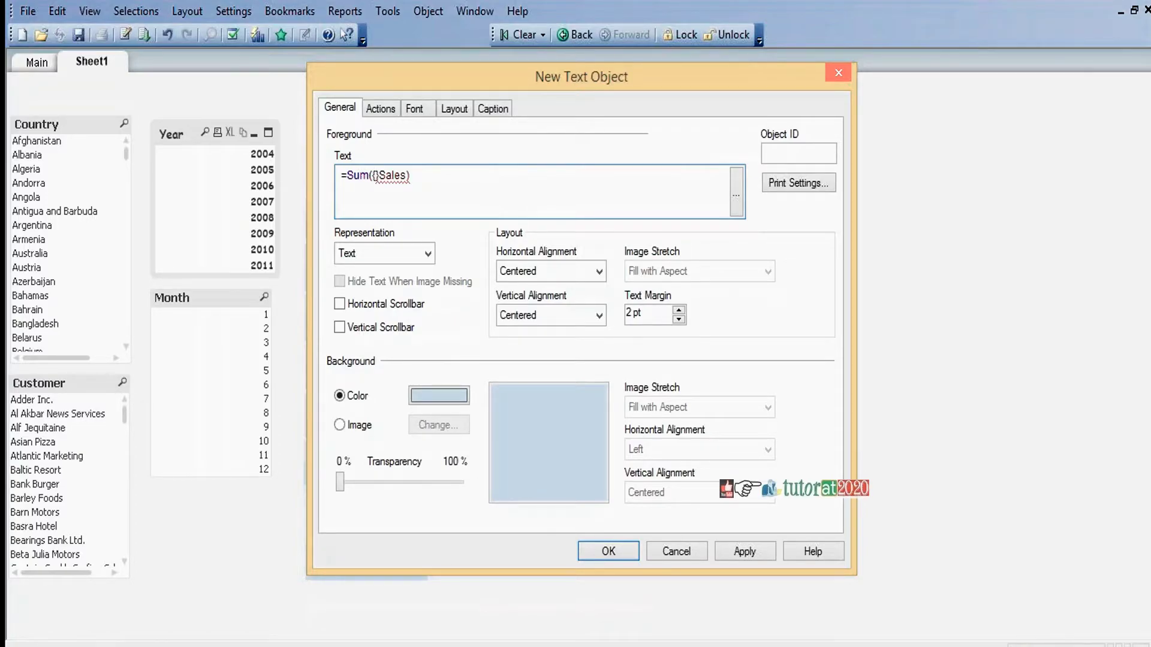
type("$")
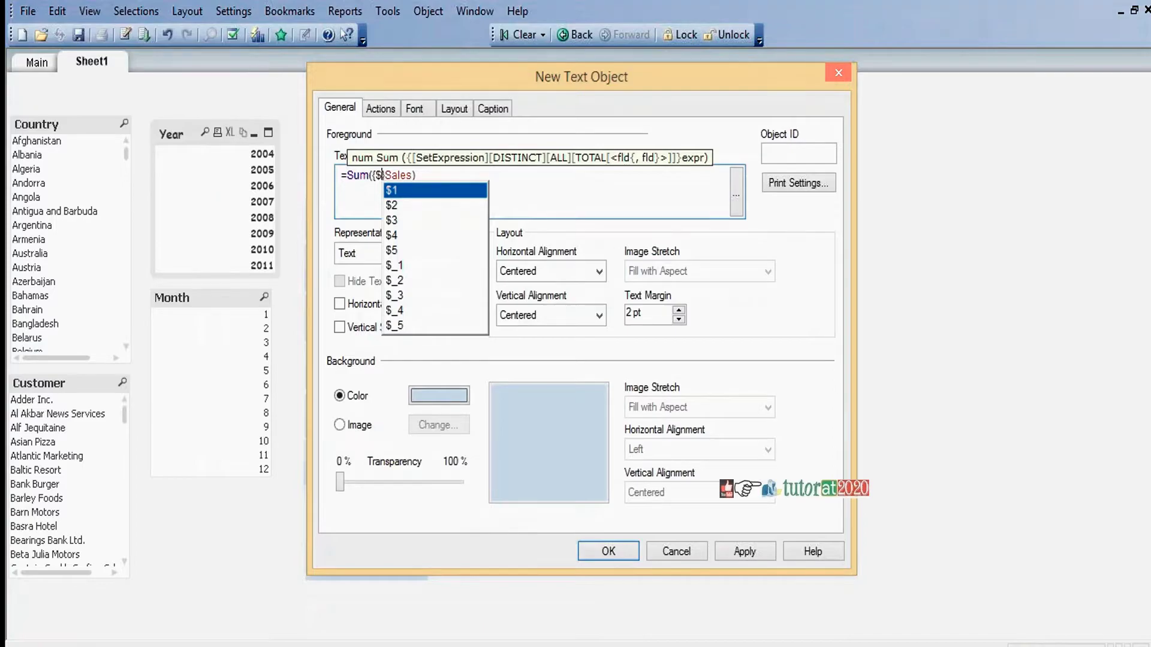
type("<>")
key("Escape")
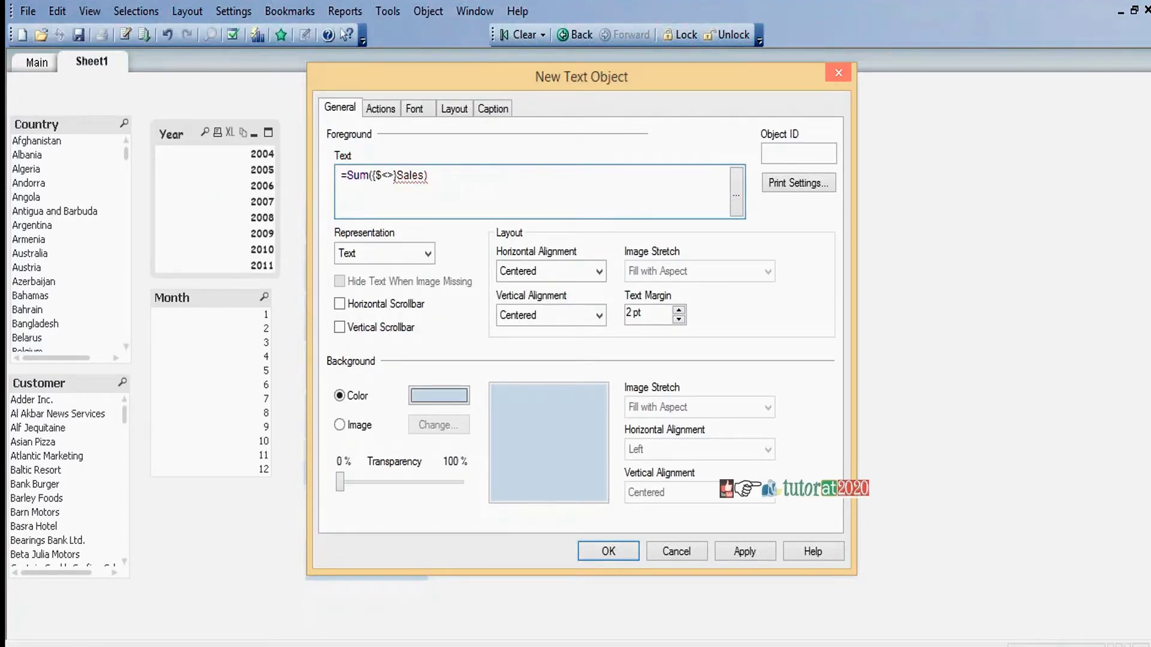
type("Year=")
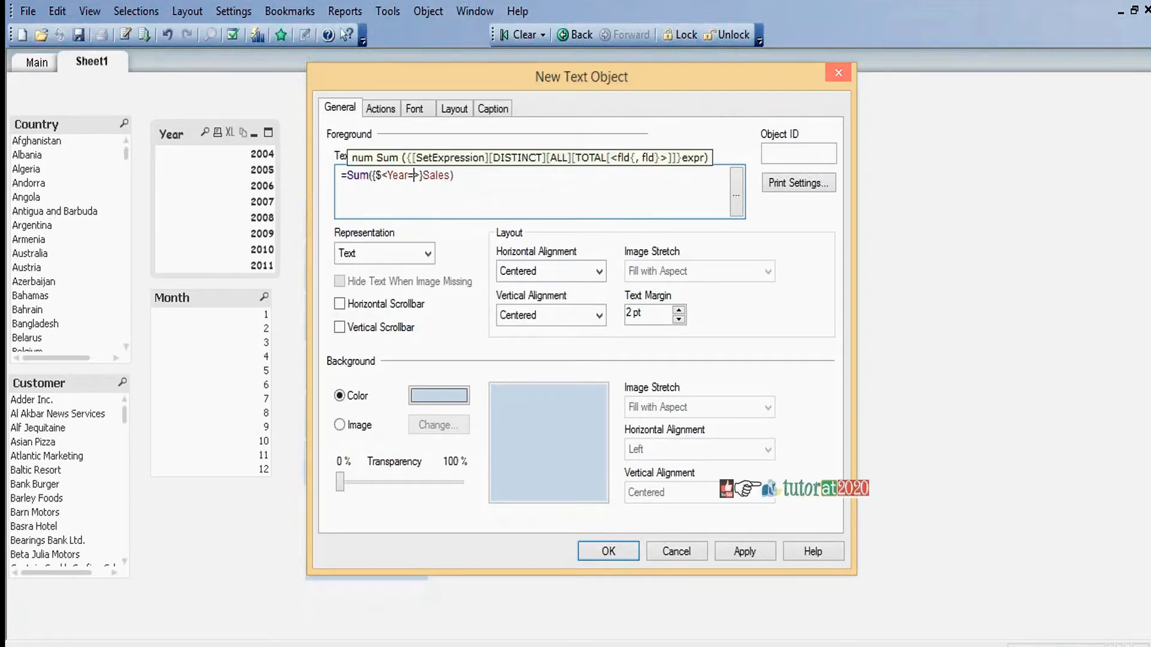
type("{}")
type("\"\"")
type(">")
type("2009")
Show the caption "Sales >2009" on the new text object and create it.
left_click(493, 109)
left_click(340, 131)
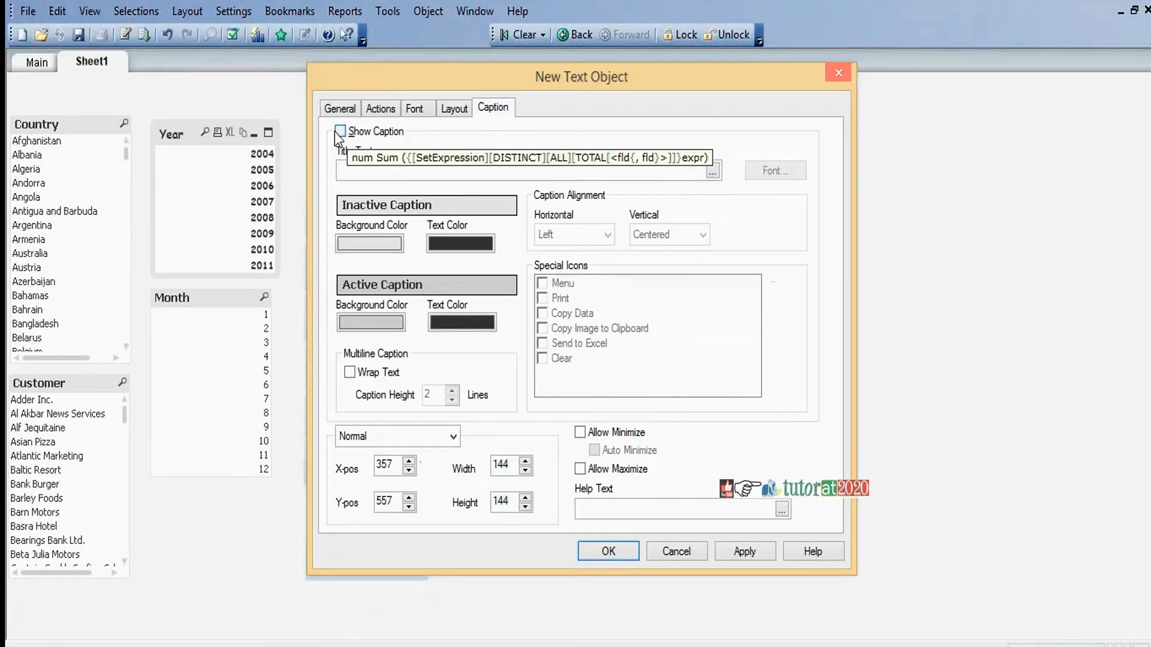
left_click(374, 171)
type("S")
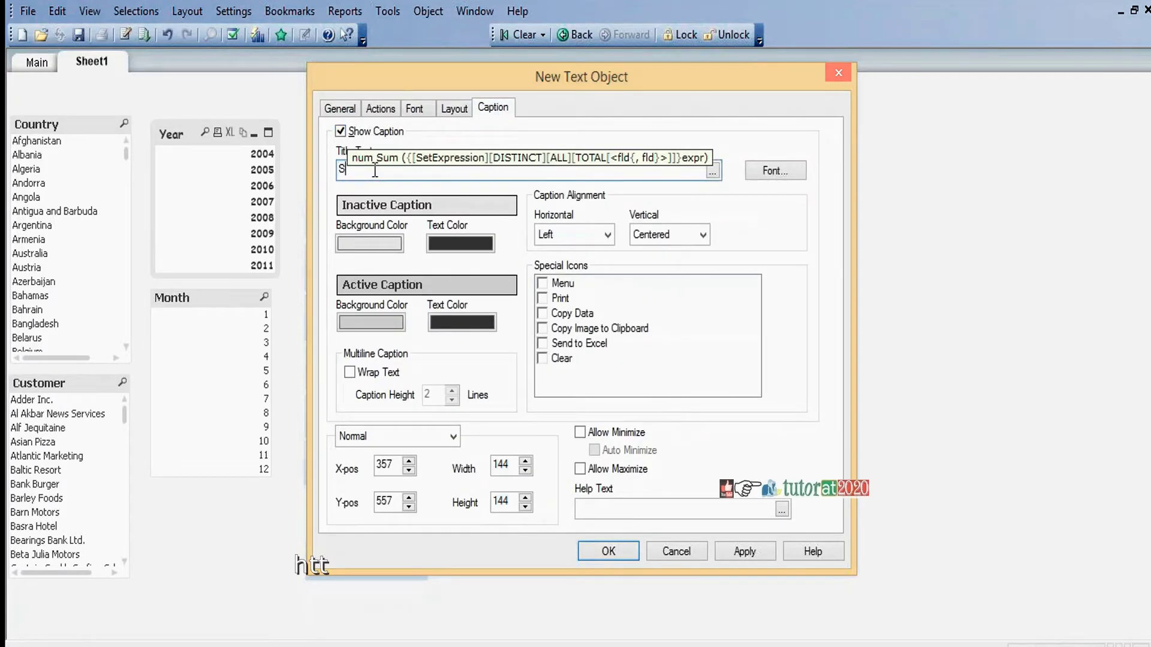
type("ales >2009")
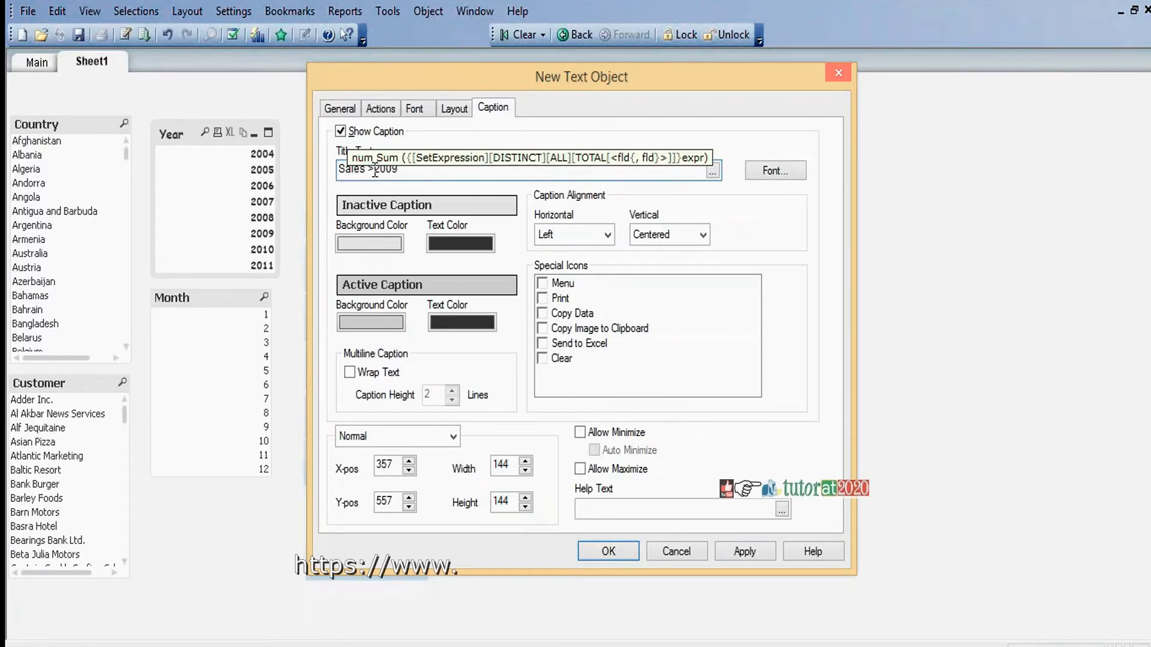
left_click(612, 549)
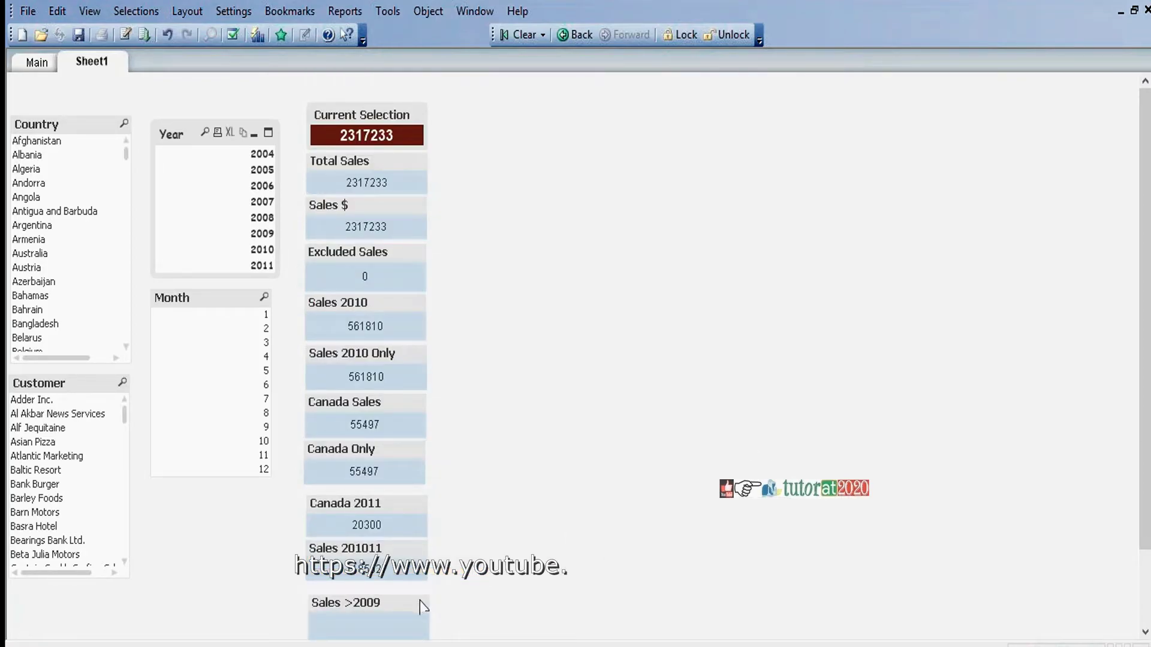
Move the Sales >2009 text object into the empty area beside the column of totals and reduce its height to a single row.
left_click_drag(420, 600, 620, 337)
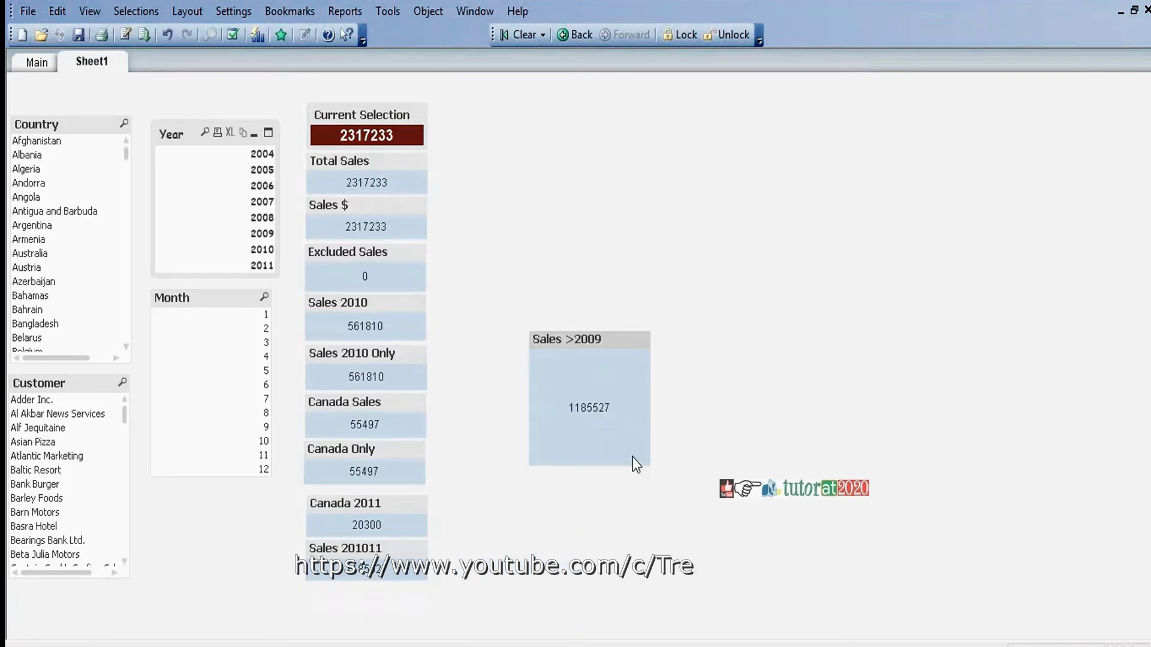
left_click_drag(631, 458, 630, 367)
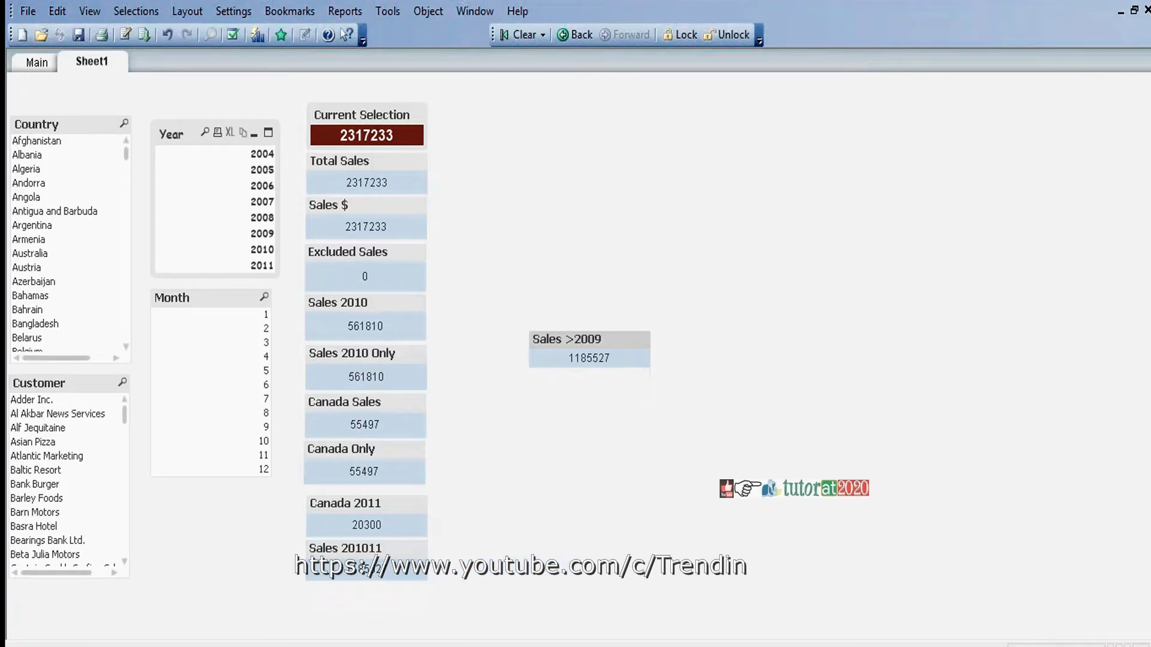